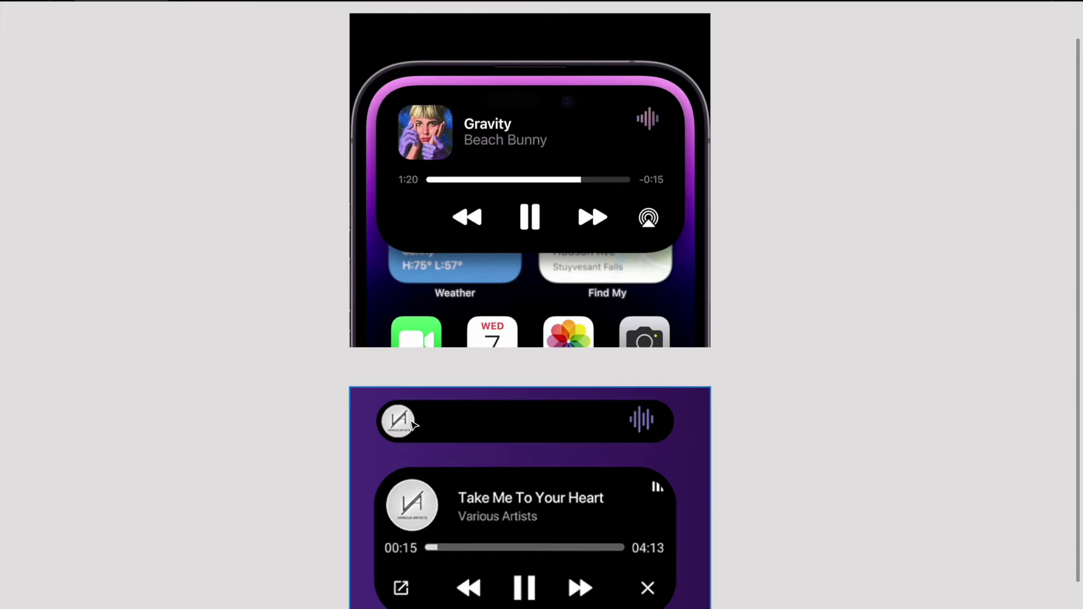
- Examine the iPhone mockup and the two music player reference images, focusing on the expanded player and its sound-wave icon
key(shift+1)
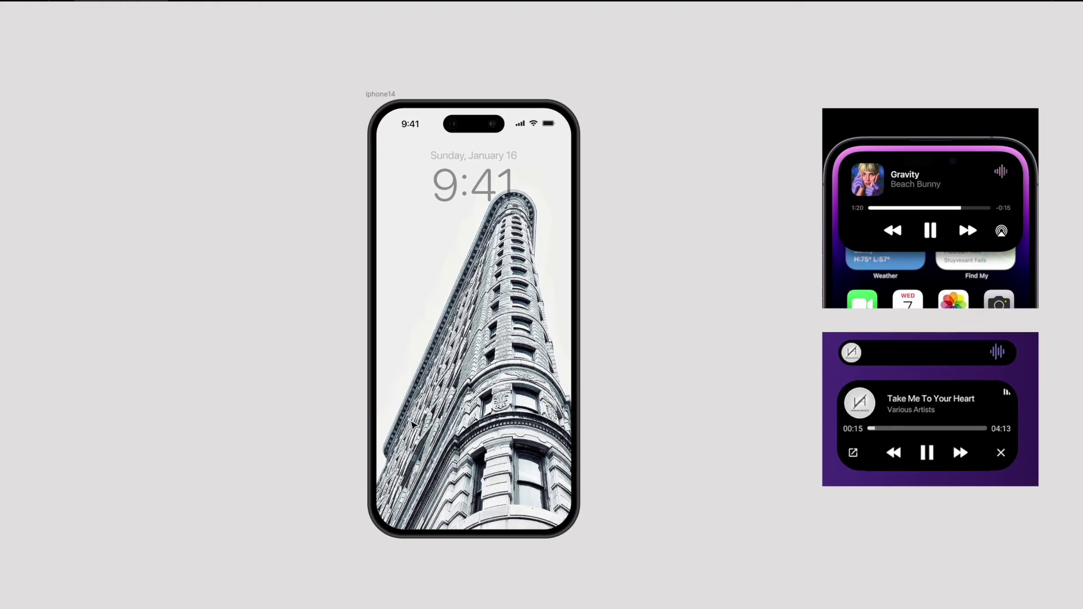
key(shift+2)
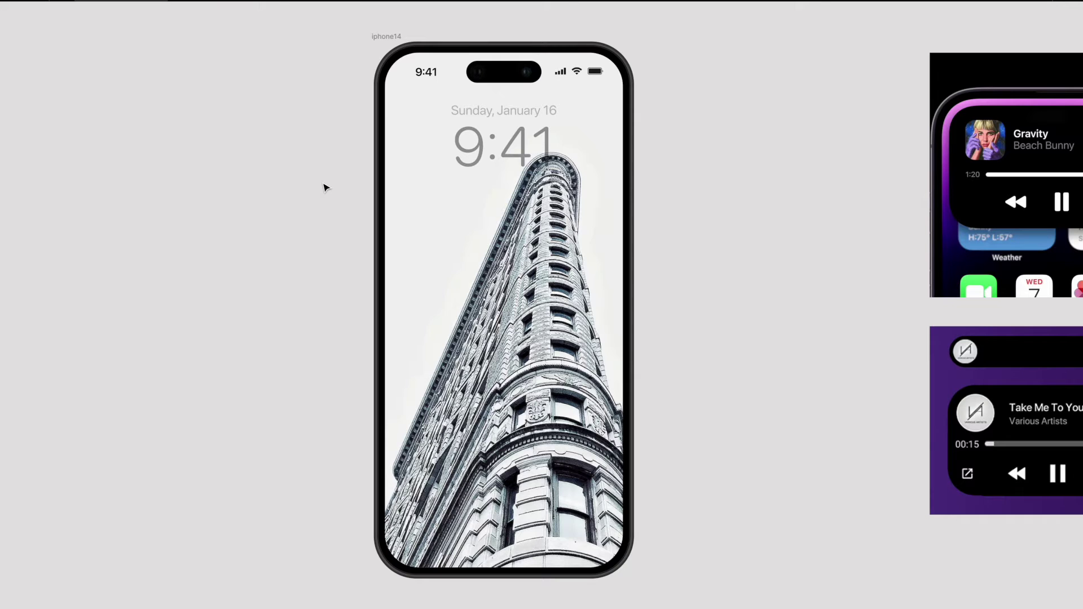
scroll(325, 188, right, 8)
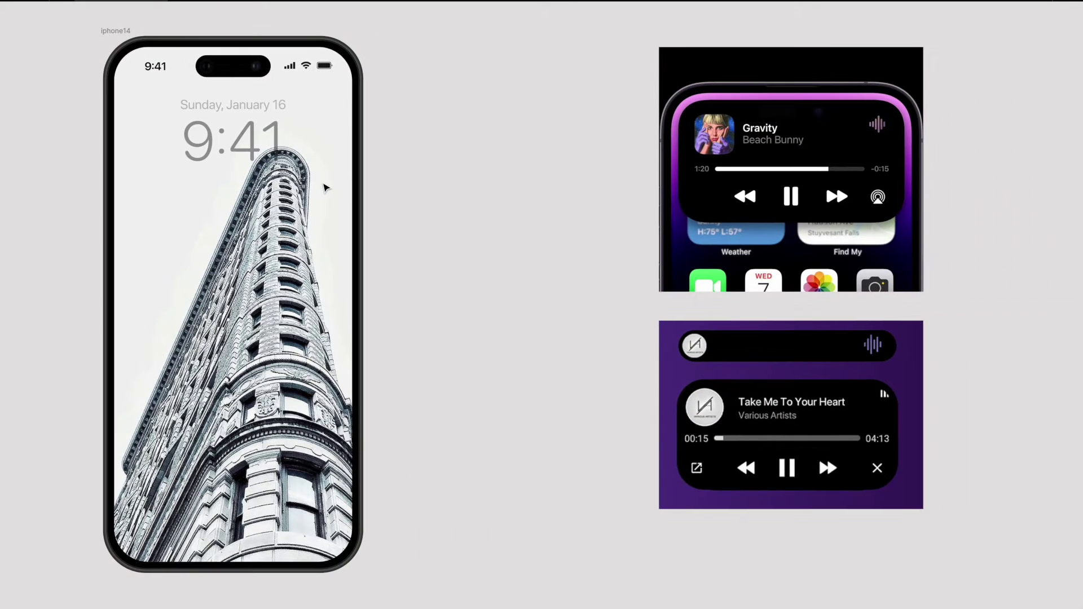
scroll(587, 155, up, 5)
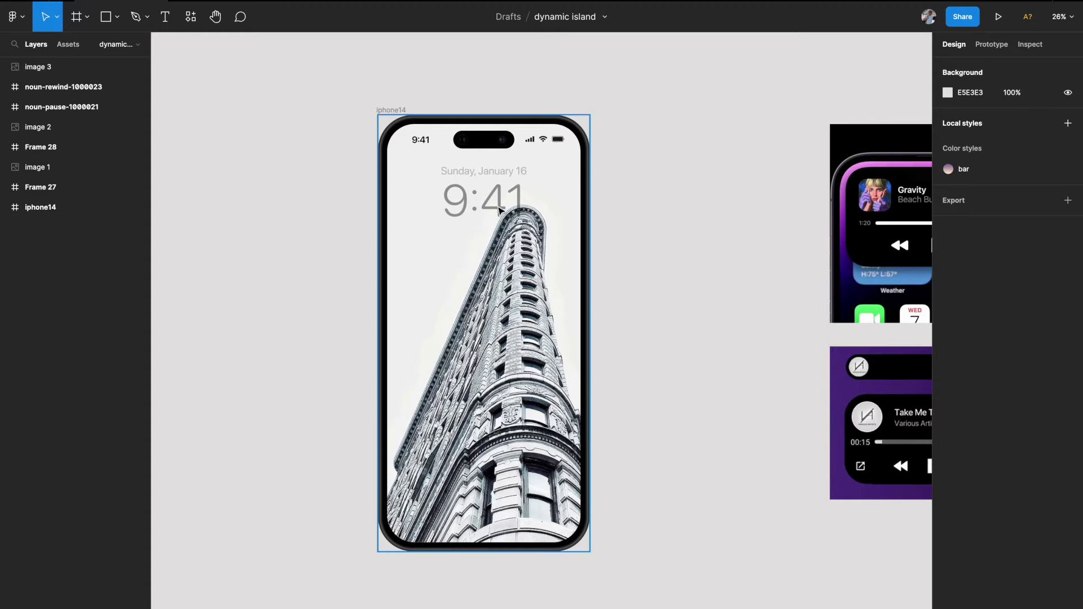
scroll(562, 174, up, 3)
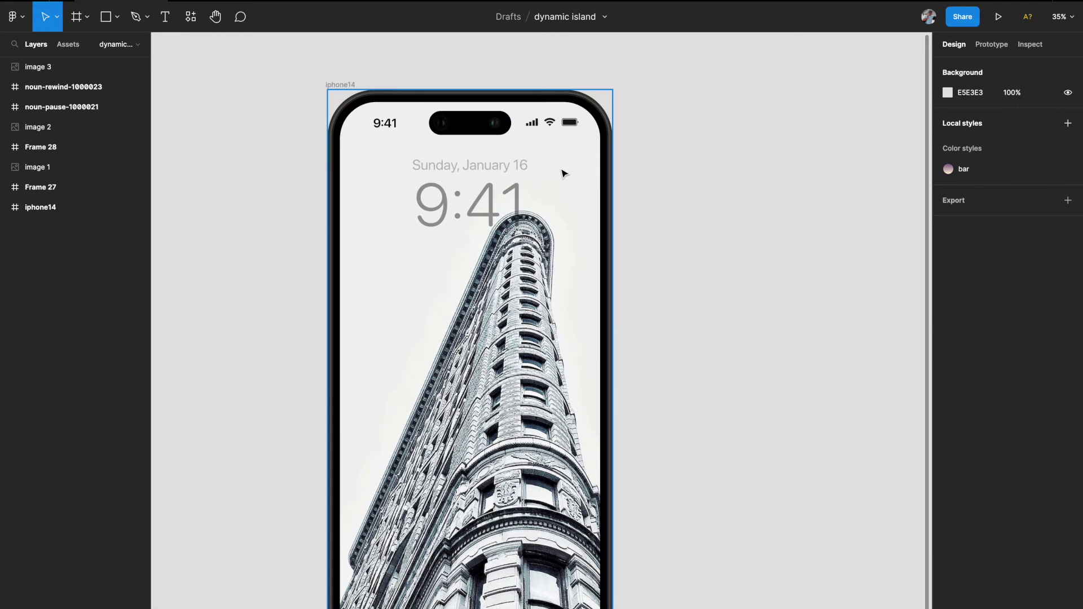
scroll(583, 253, right, 10)
scroll(571, 252, up, 3)
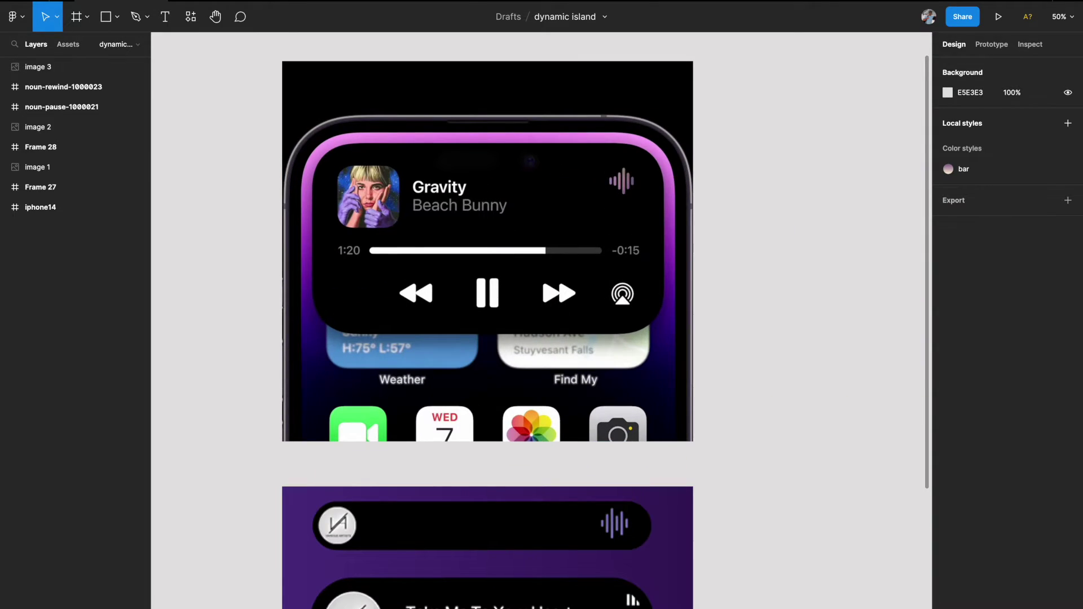
key(r)
mouse_move(602, 161)
mouse_down()
mouse_move(641, 193)
mouse_move(624, 183)
mouse_up()
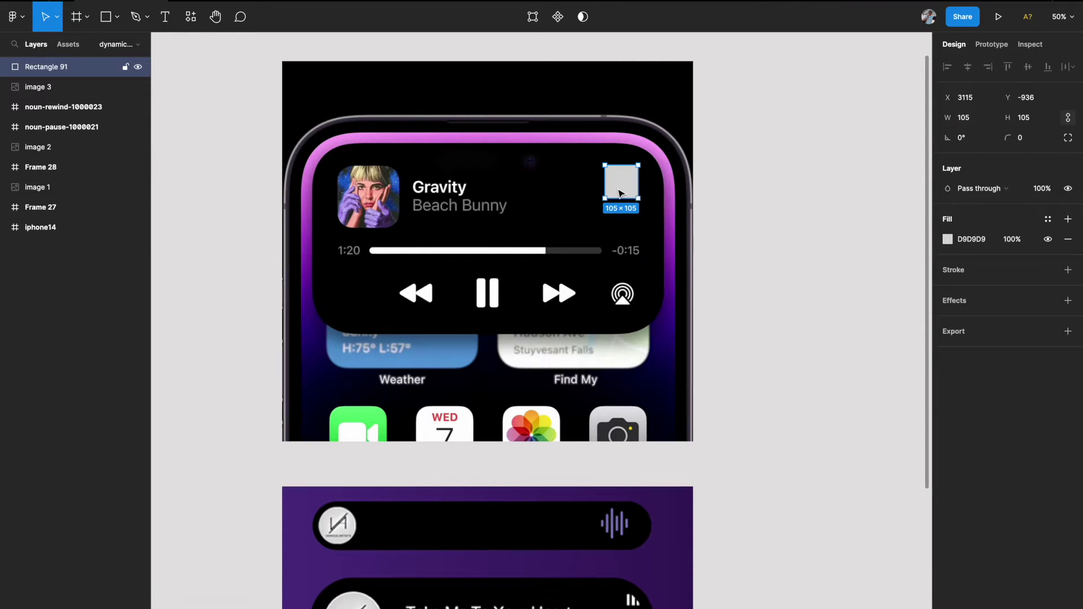
key(Delete)
- Draw a tall narrow rectangle about 33 × 341 px on an empty area of the canvas below the designs
scroll(620, 193, down, 5)
scroll(620, 194, left, 10)
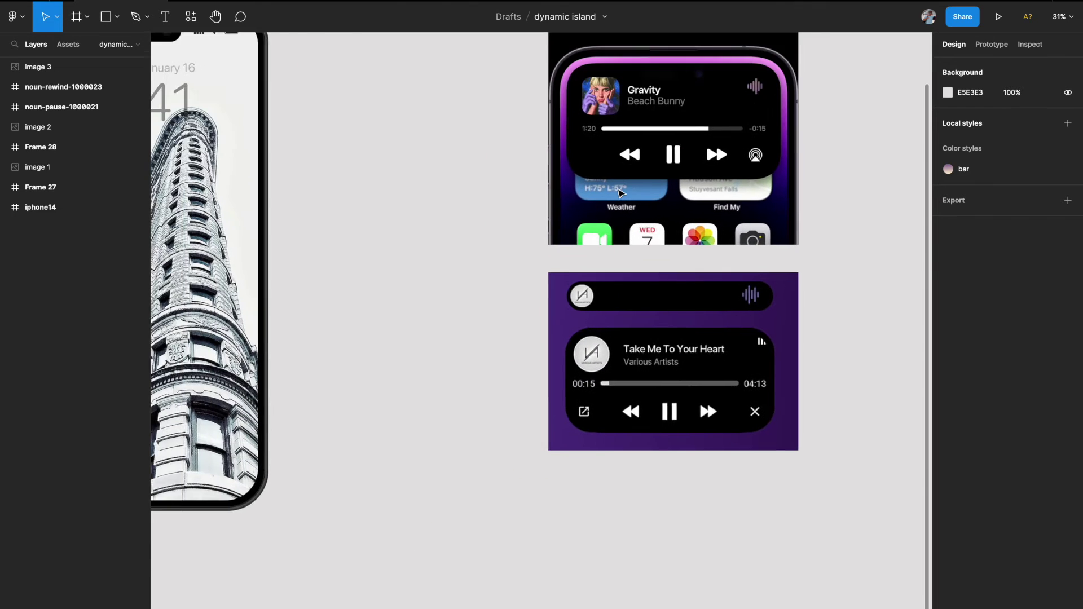
scroll(620, 194, down, 10)
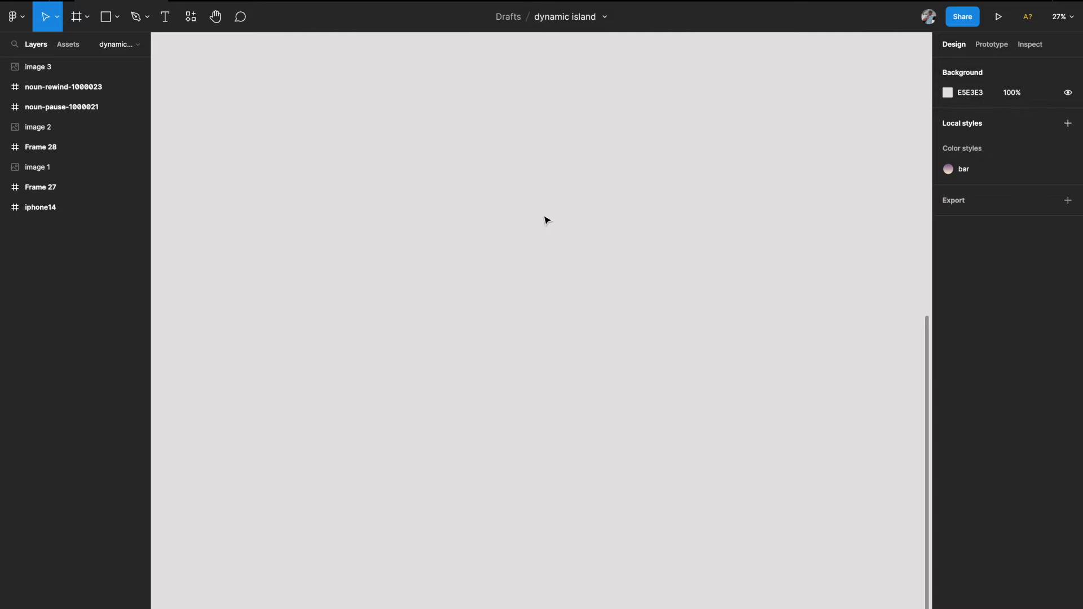
key(r)
drag(502, 194, 509, 253)
scroll(551, 220, up, 5)
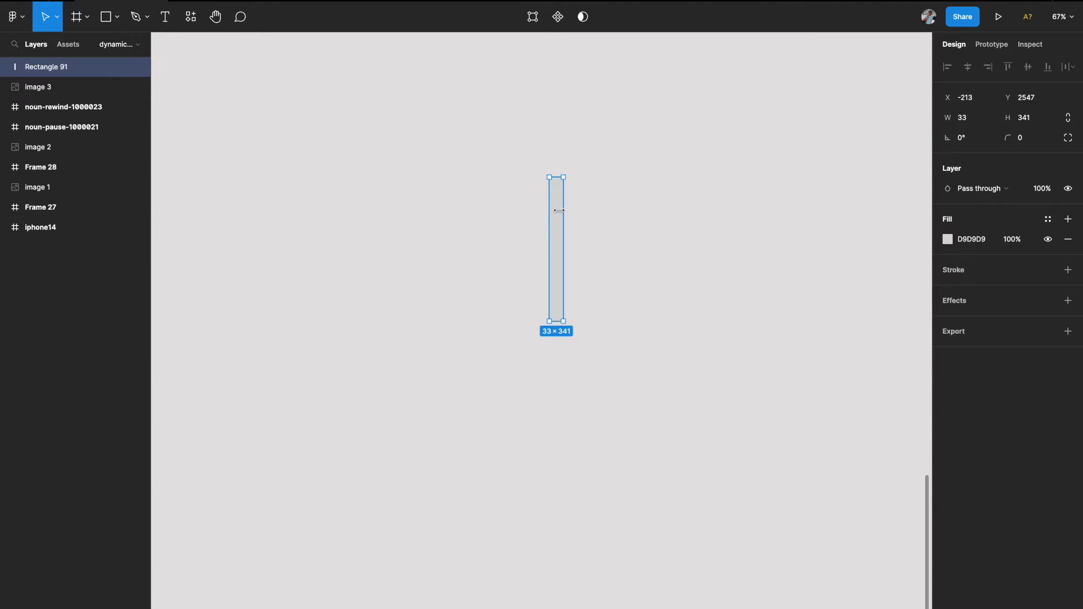
- Apply the bar color style to the rectangle and change its fill to a linear gradient from vivid purple to cream
click(1047, 219)
click(959, 294)
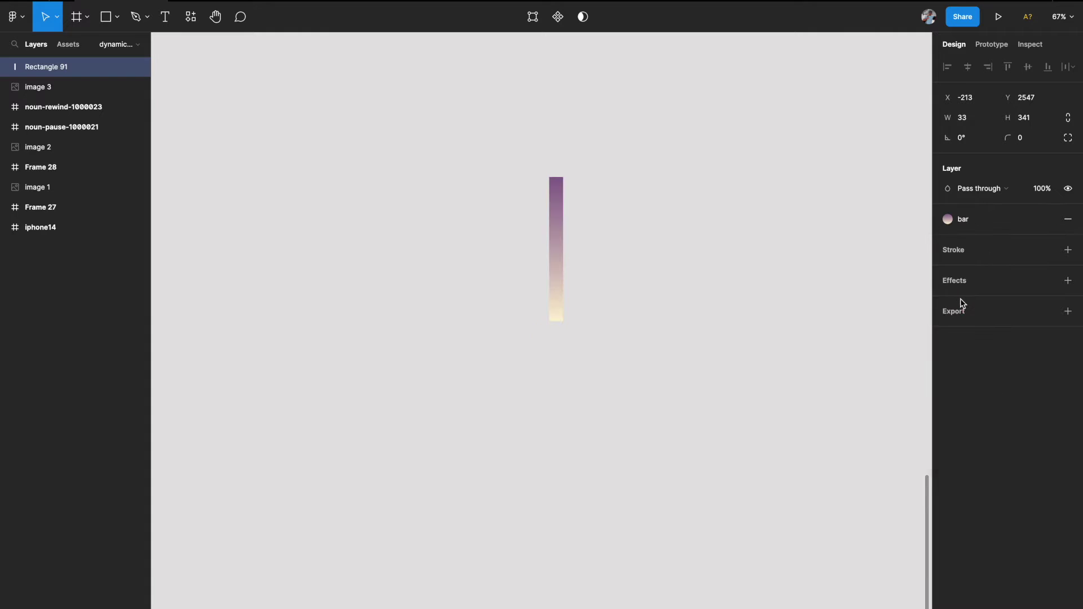
click(666, 266)
click(559, 252)
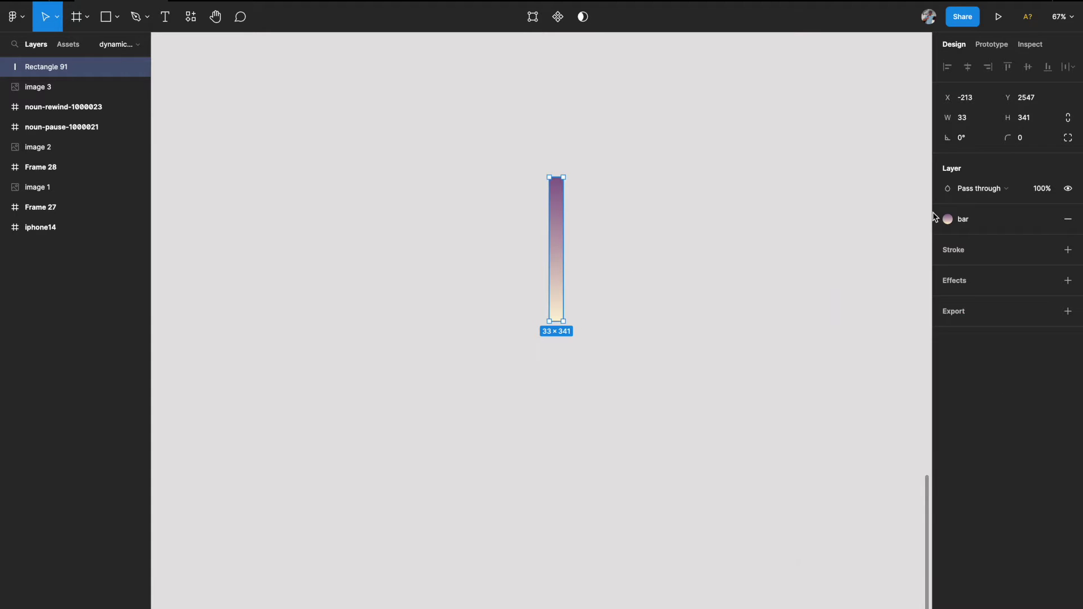
click(948, 219)
click(920, 243)
click(774, 286)
scroll(773, 286, up, 1)
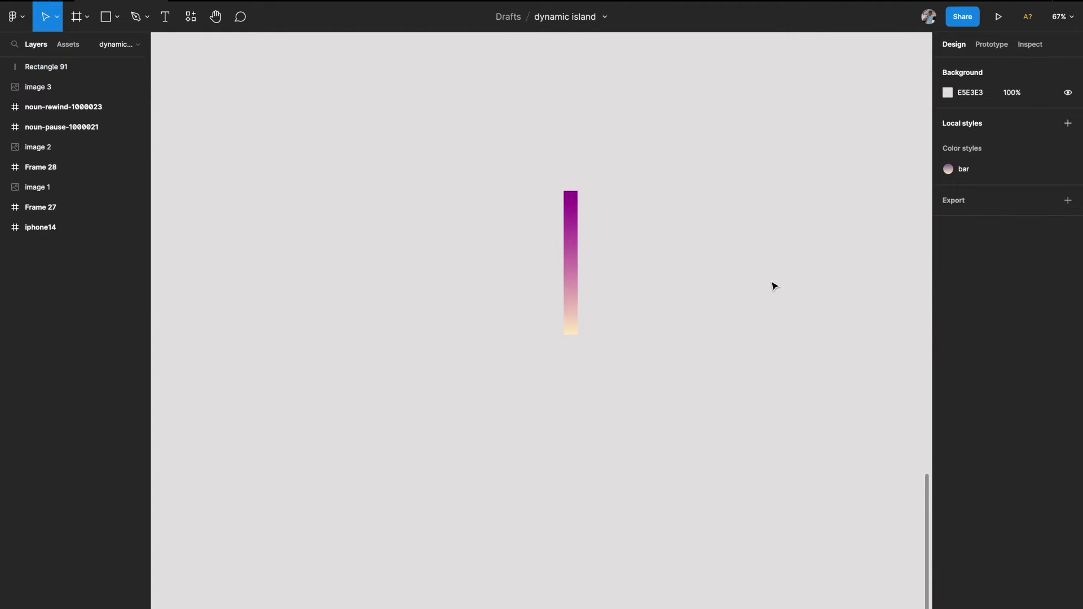
- Set the gradient rectangle's corner radius to 60
click(570, 243)
click(1035, 138)
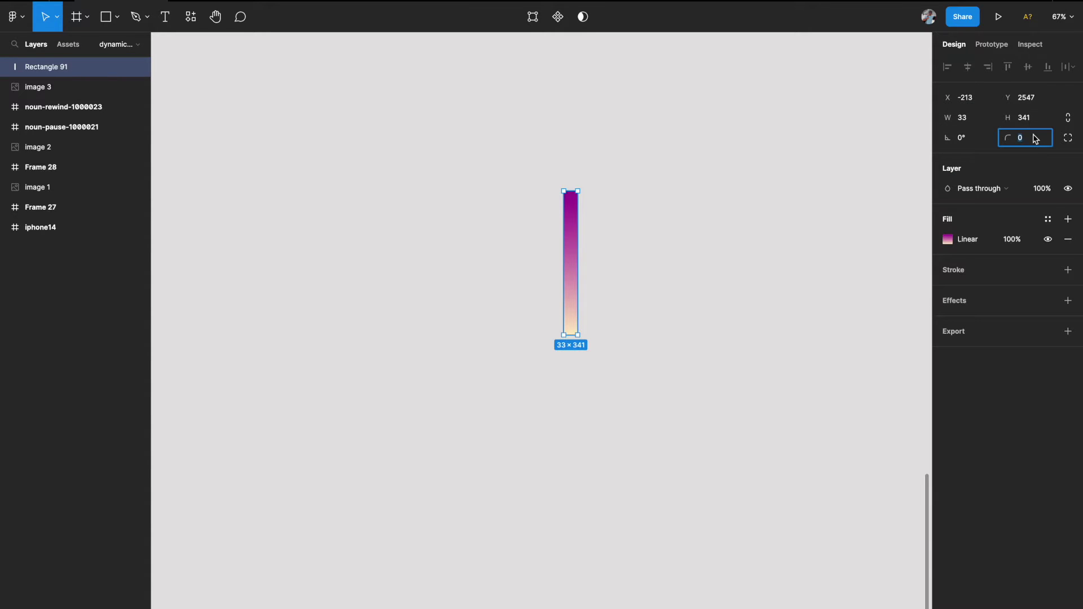
text(20)
key(Return)
text(60)
key(Return)
click(682, 251)
- Set the rounded bar's height to 80 and its width to 8
click(570, 242)
click(1036, 120)
text(80)
key(Return)
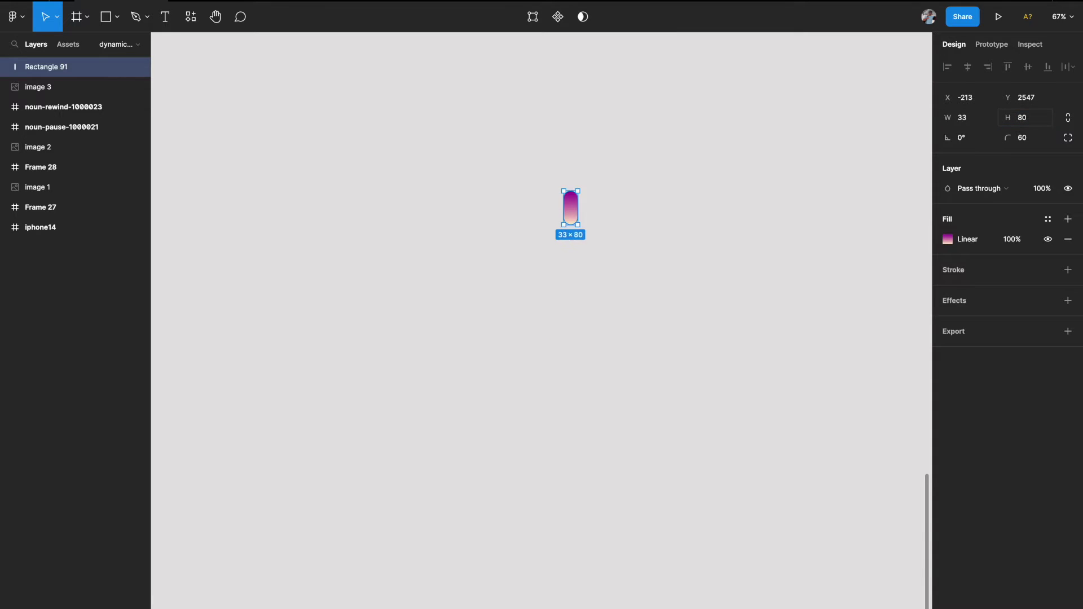
click(970, 119)
text(8)
key(Return)
- Duplicate the bar and place the copy beside it on the right, aligned and with an 8 px gap
scroll(775, 185, up, 3)
scroll(773, 184, left, 5)
scroll(653, 244, up, 5)
click(653, 244)
scroll(614, 253, up, 3)
click(575, 242)
scroll(583, 242, right, 2)
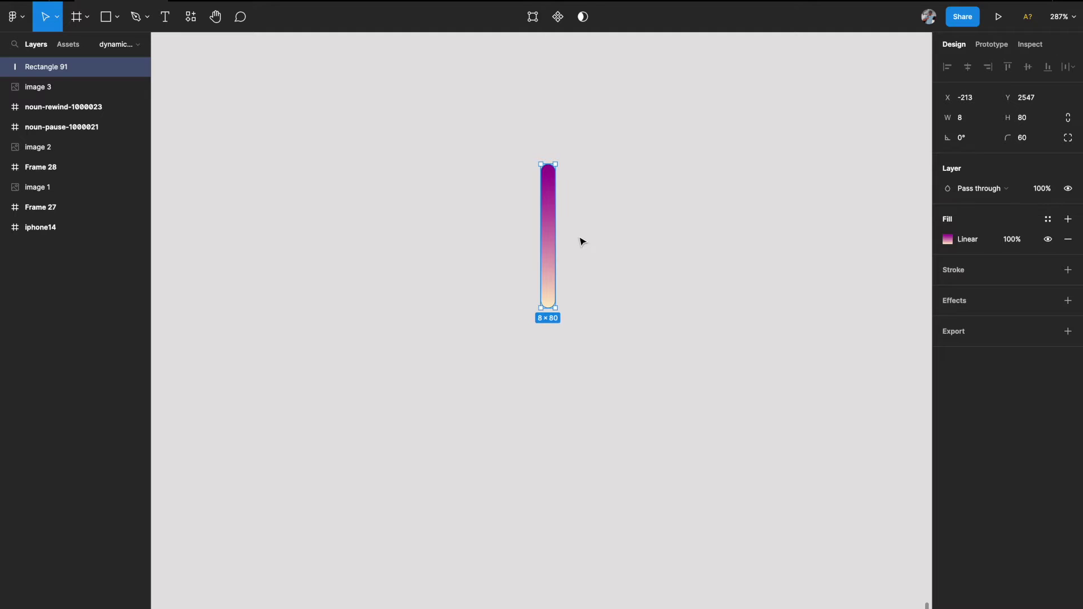
key(ctrl+d)
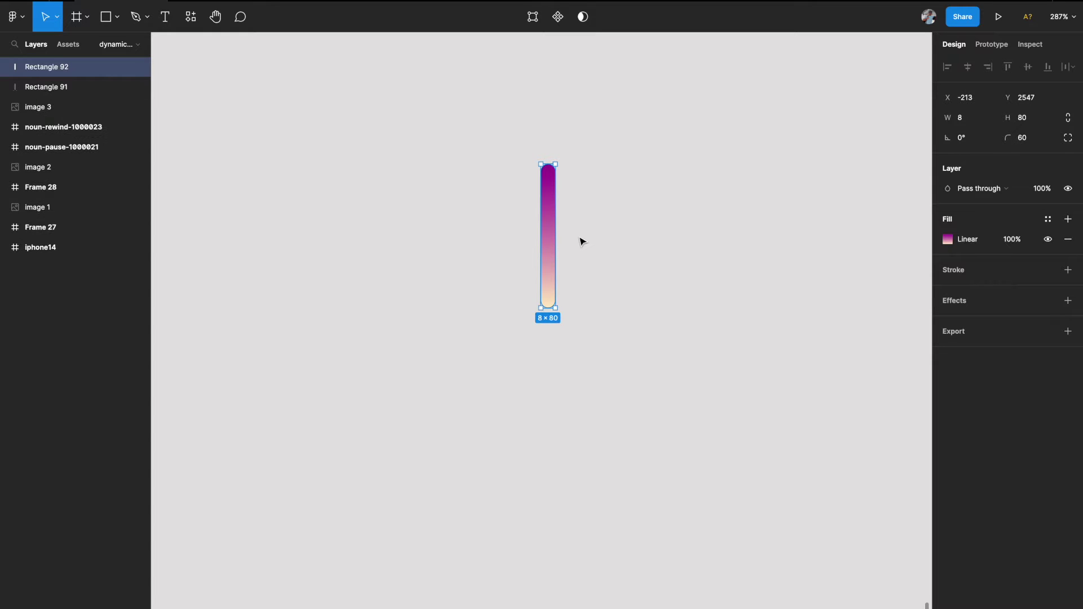
drag(549, 232, 580, 231)
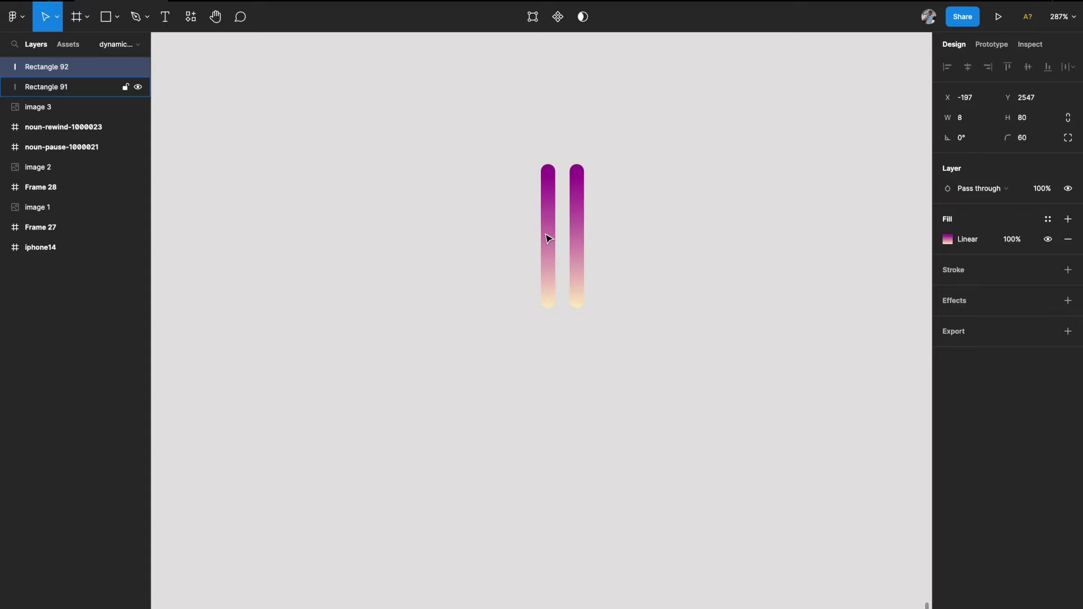
- Repeat the spaced duplication four more times to make a row of six evenly spaced bars
scroll(547, 238, right, 3)
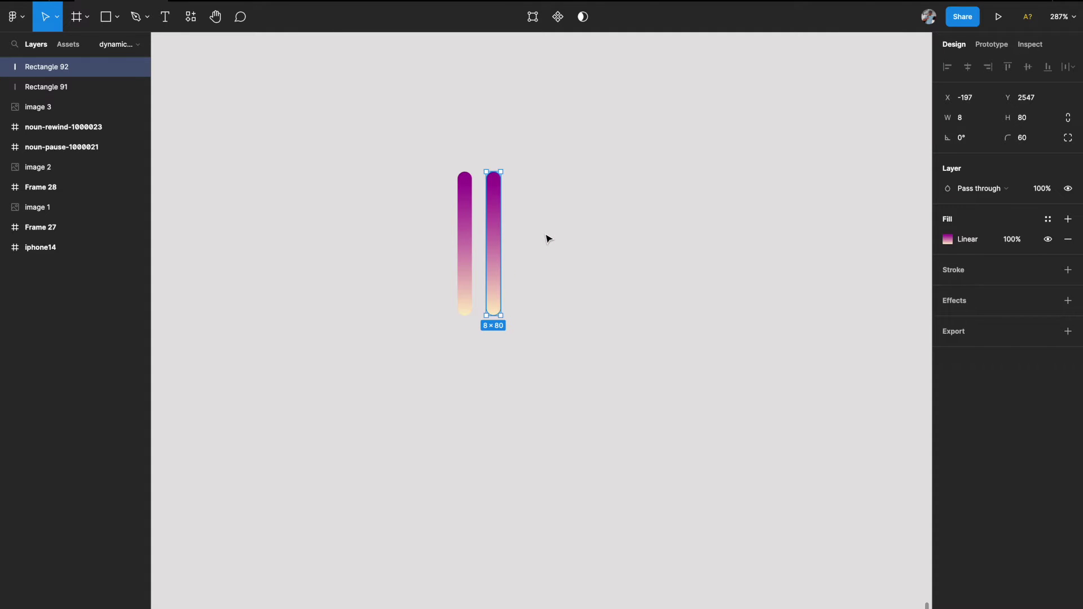
key(super+d)
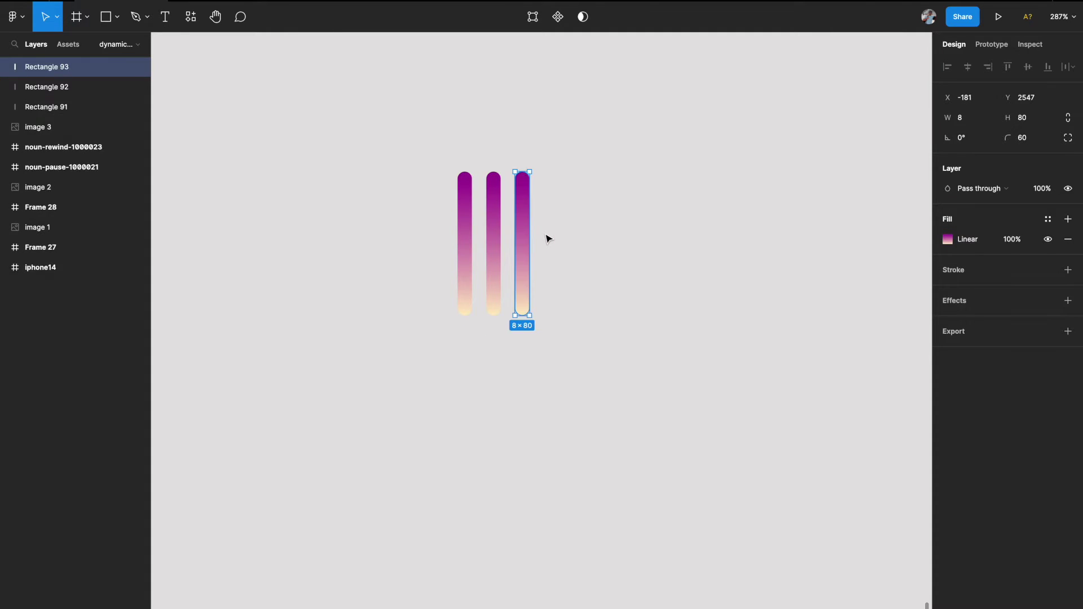
key(super+d)
key(super+d)
key(super+d)
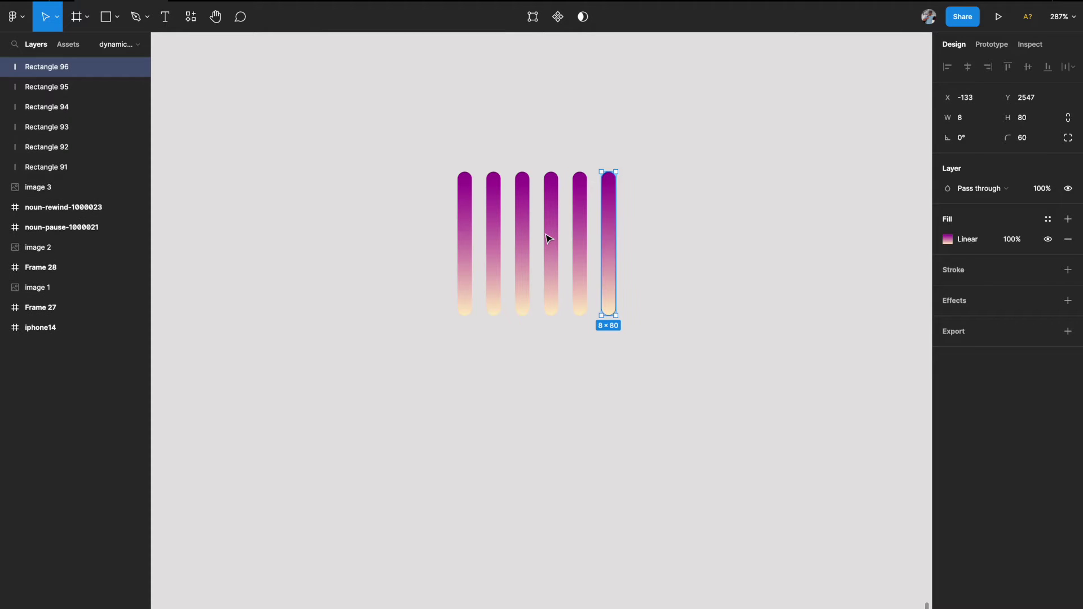
- Batch rename the six rectangle layers to "bar" with descending two-digit numbers, from bar 06 down to bar 01
click(396, 270)
drag(406, 173, 654, 295)
right_click(64, 167)
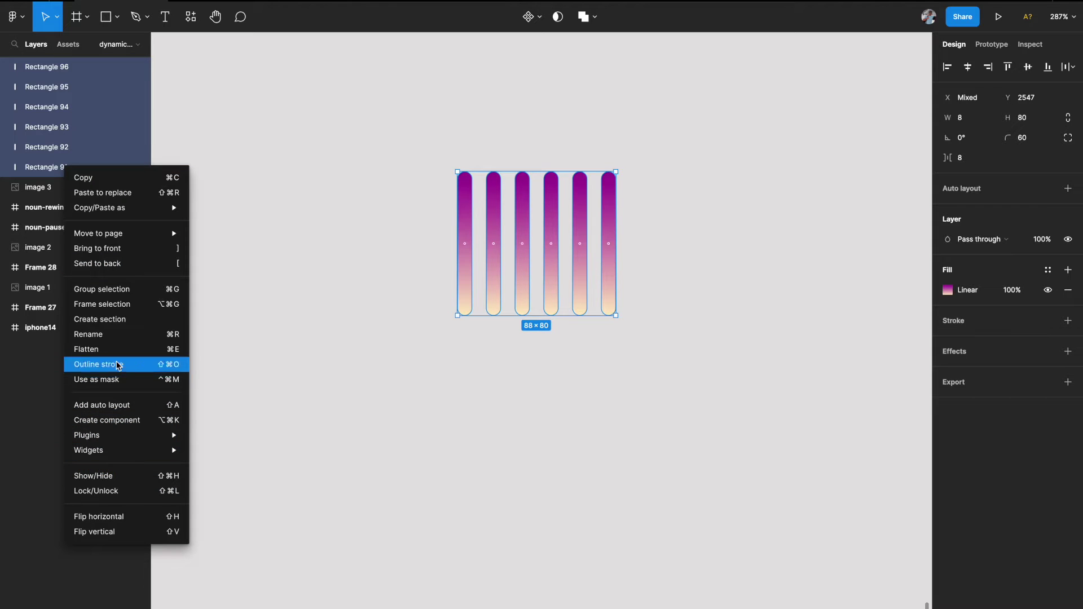
click(119, 336)
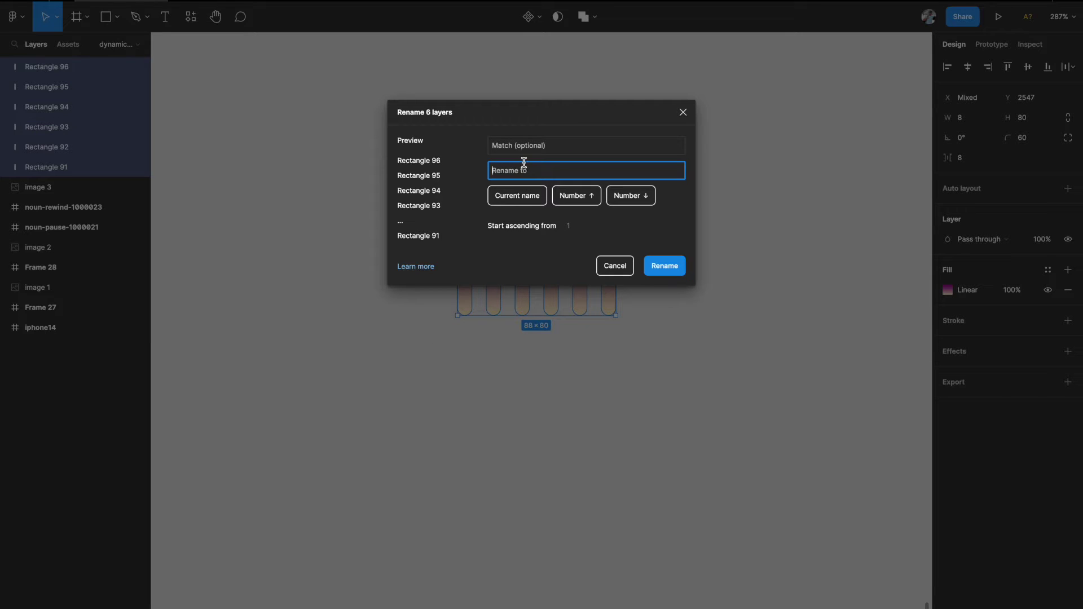
text(bar)
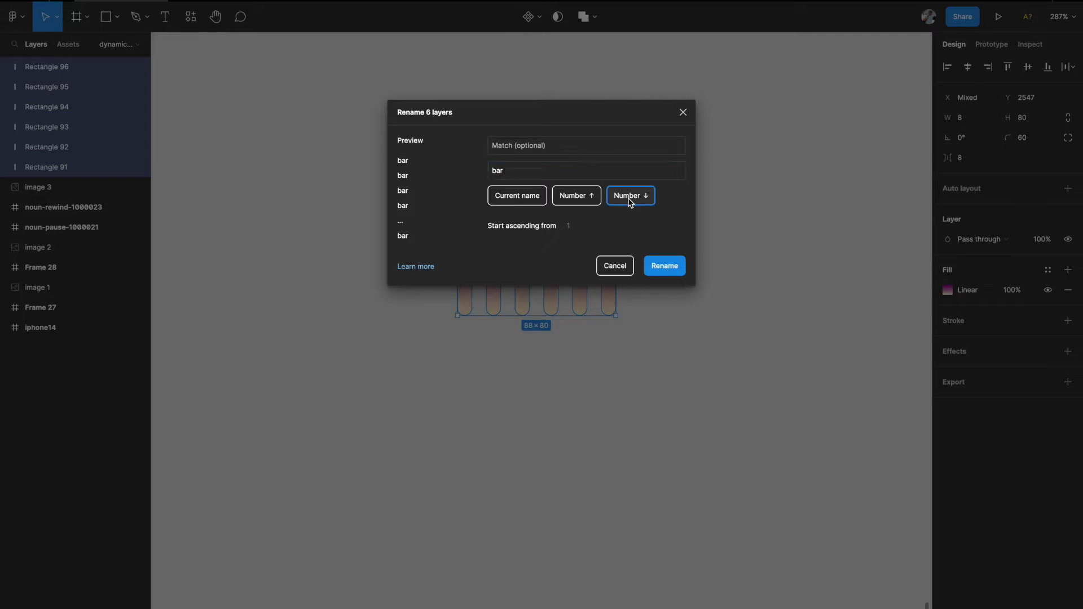
click(631, 198)
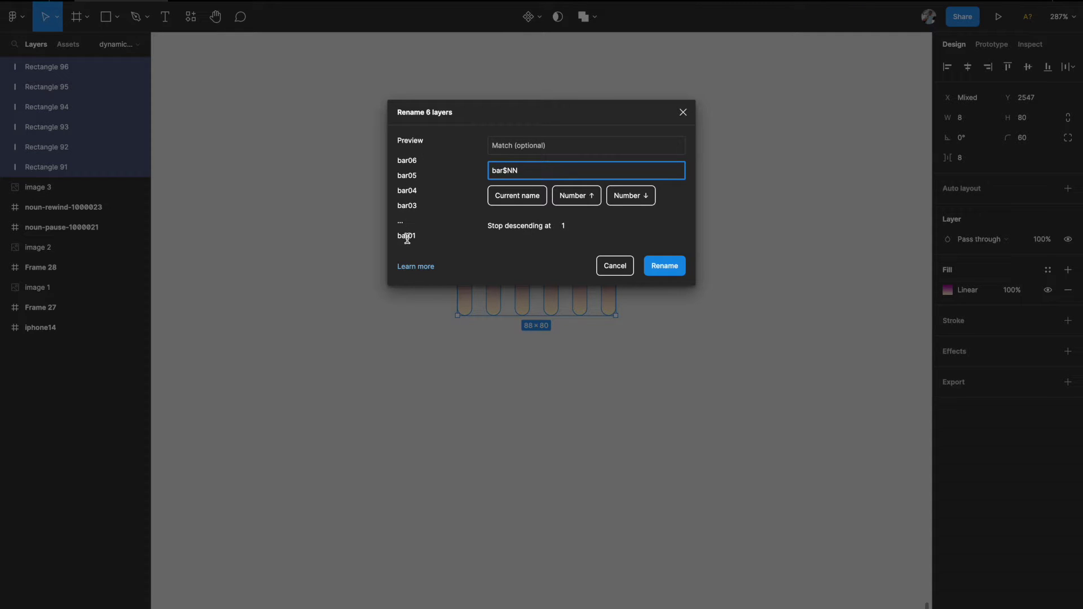
click(504, 170)
click(675, 268)
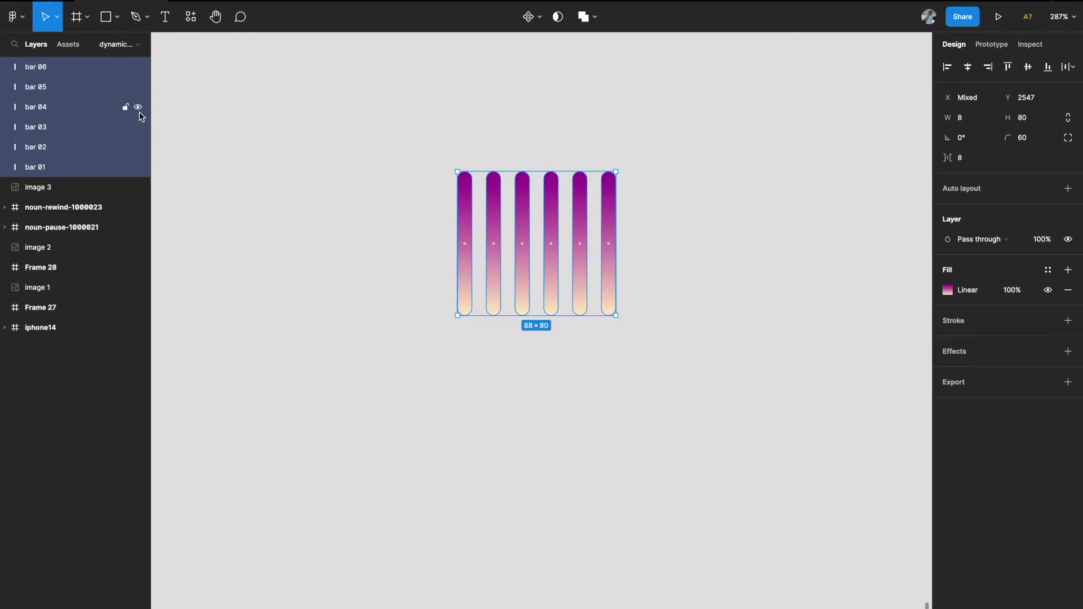
click(431, 291)
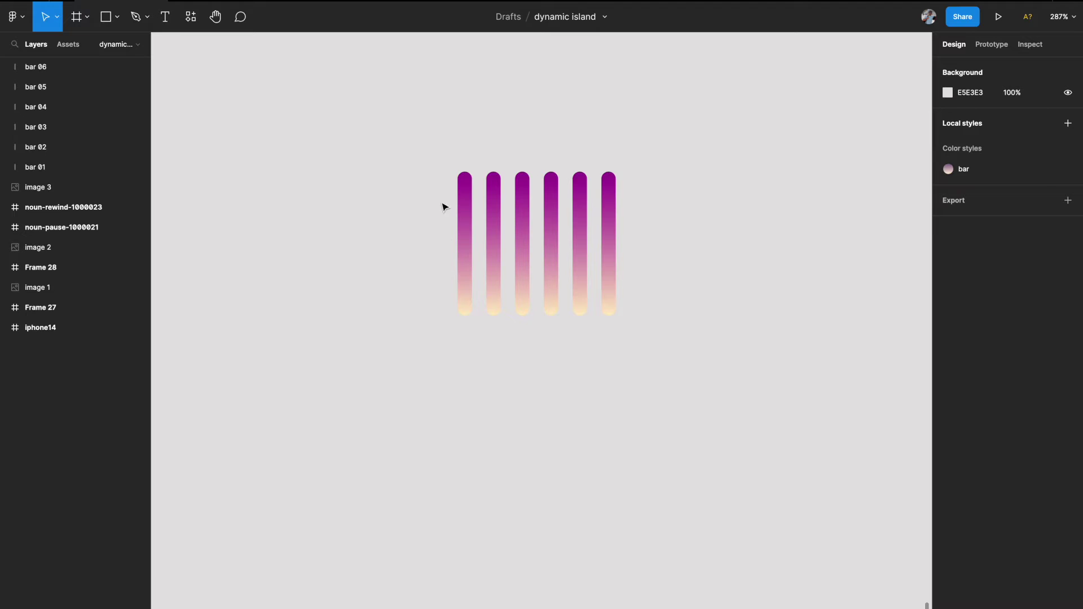
- Create a 100 × 100 frame on the canvas to the right of the six bars
scroll(617, 235, right, 3)
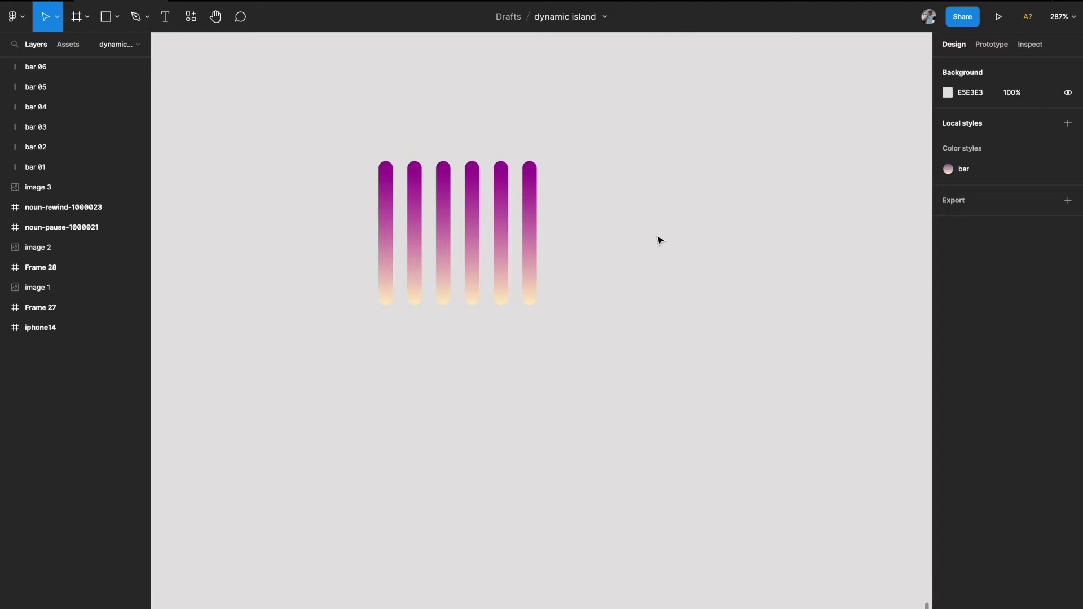
key(f)
drag(618, 176, 737, 292)
click(1035, 141)
key(Return)
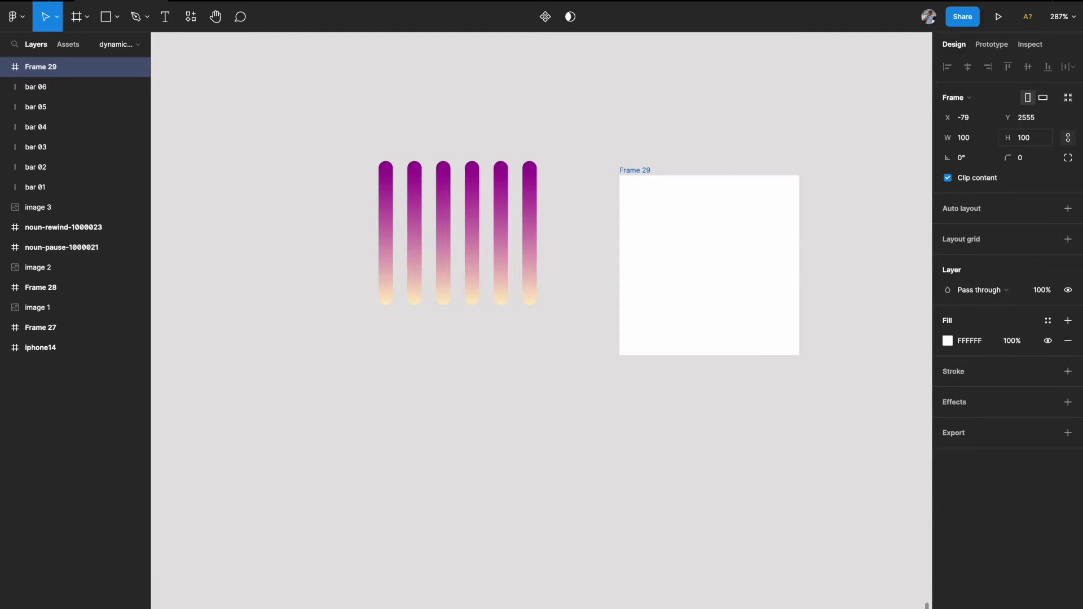
- Move all six bars together into the white frame and centre them inside it
scroll(747, 198, right, 2)
scroll(747, 198, down, 1)
click(773, 196)
drag(279, 120, 478, 226)
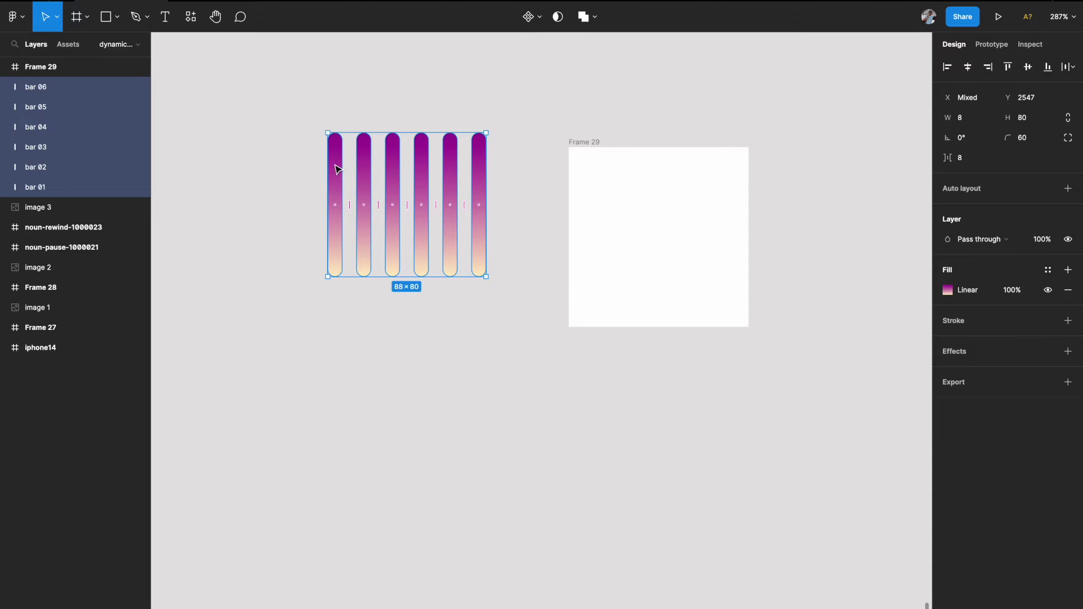
drag(337, 169, 566, 195)
scroll(590, 209, right, 2)
scroll(590, 209, down, 1)
scroll(490, 165, right, 6)
scroll(491, 165, up, 1)
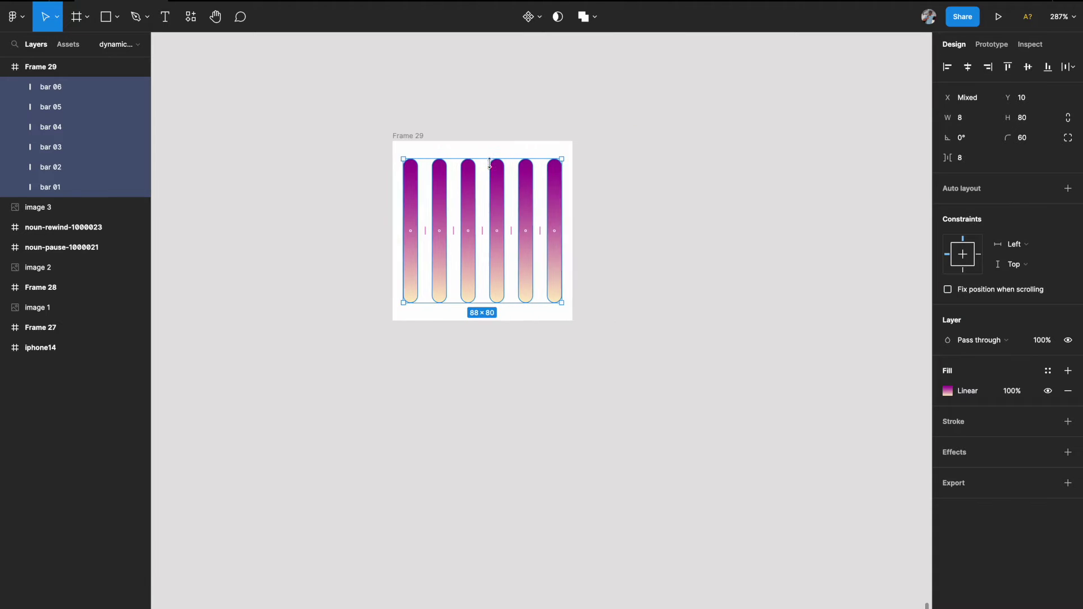
- Shorten the six bars from their upper ends to varied heights, making the first about 18 px and the fifth about 70 px tall
click(635, 192)
scroll(477, 211, up, 3)
scroll(478, 211, right, 1)
scroll(478, 210, up, 1)
click(370, 169)
drag(370, 135, 363, 277)
click(405, 210)
drag(405, 135, 406, 228)
click(447, 208)
drag(445, 136, 445, 272)
click(484, 227)
drag(481, 136, 481, 186)
click(518, 181)
drag(518, 136, 555, 290)
click(556, 197)
click(623, 288)
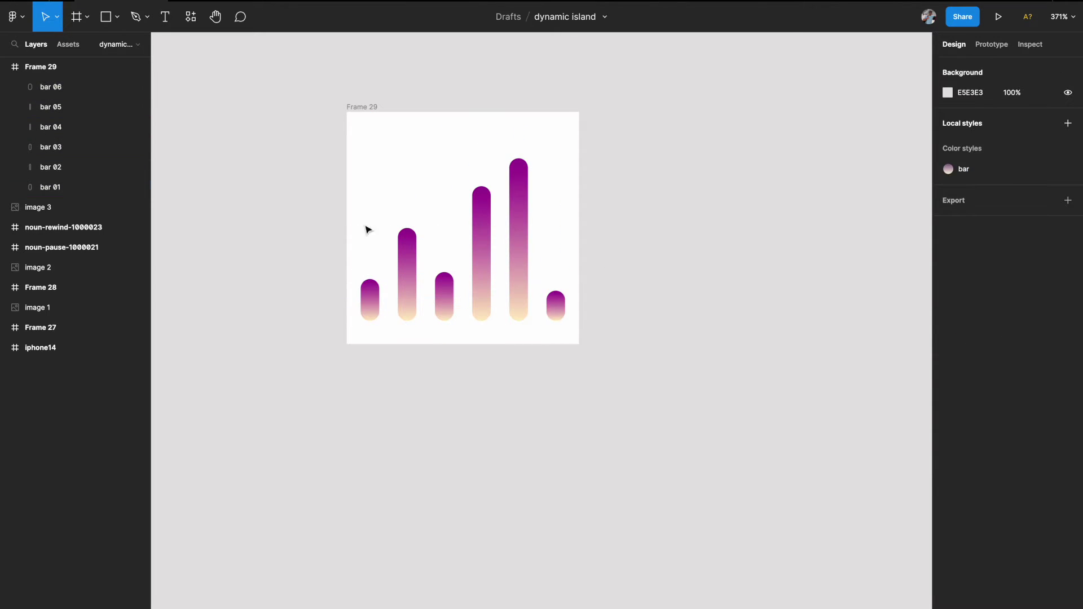
- Align bar 01 through bar 06 on their vertical centres and select the frame that holds them
click(79, 188)
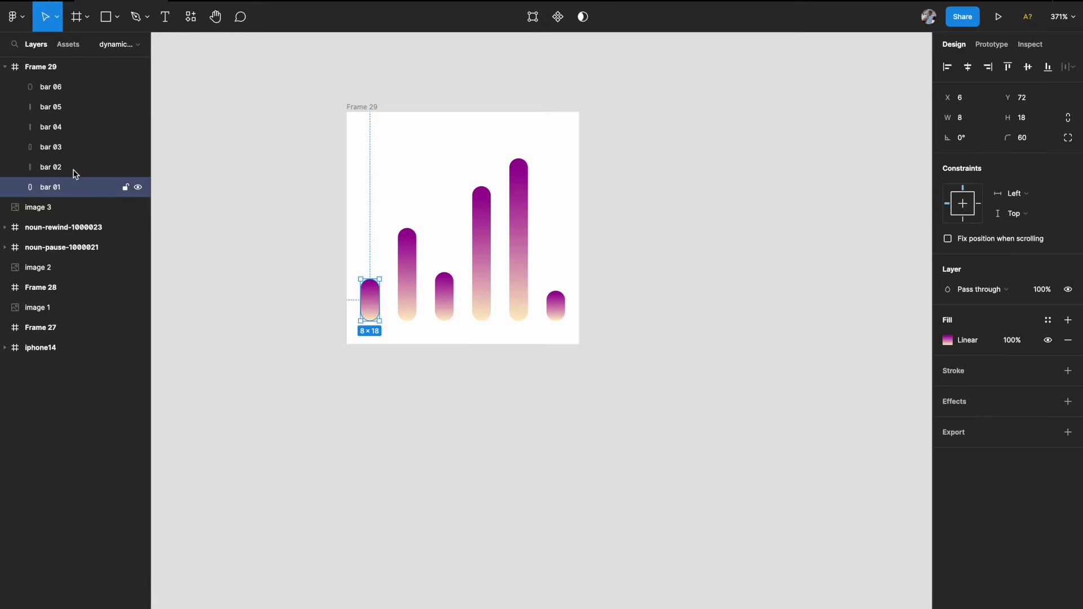
shift+click(73, 86)
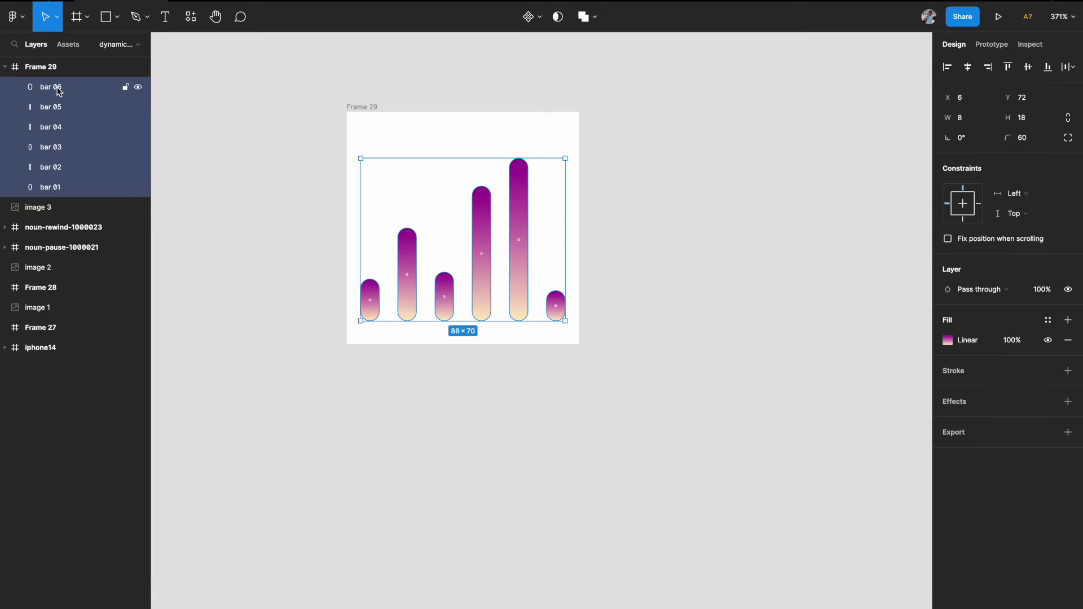
click(357, 105)
click(1027, 66)
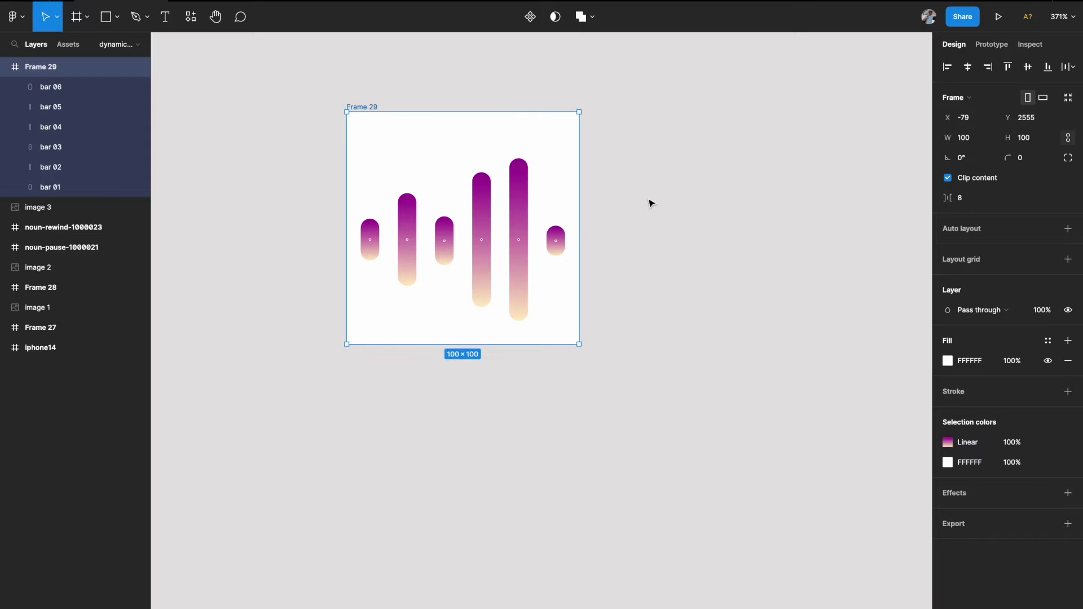
- Align the six bars of the second frame on their vertical centres and duplicate that frame to its right
click(79, 187)
shift+click(55, 93)
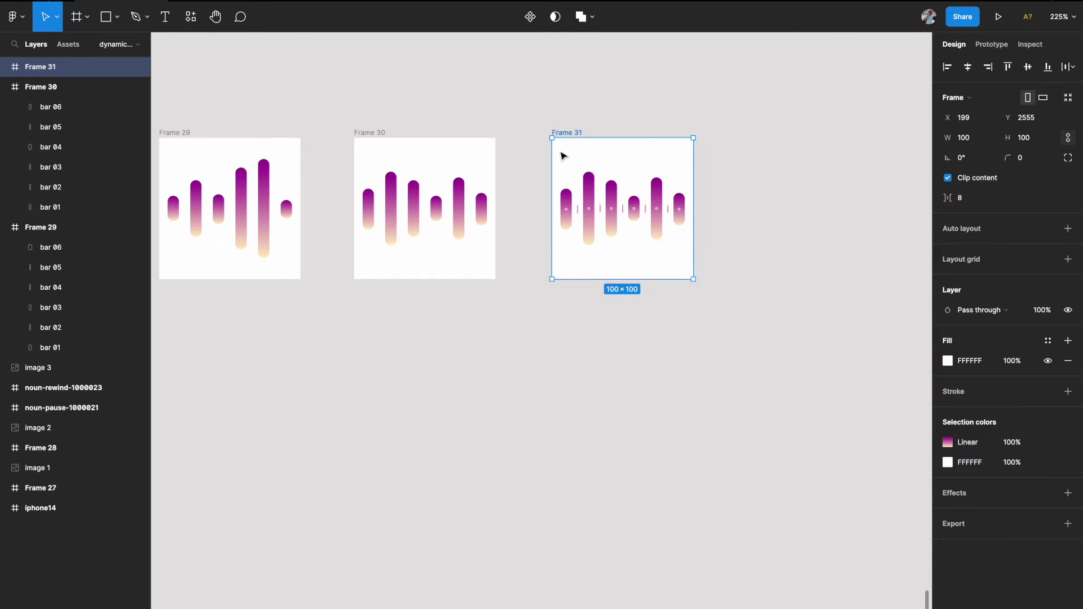
- Resize the six bars in Frame 31 from their upper ends, making bar 02 the tallest and bar 04 nearly circular
scroll(657, 270, up, 3)
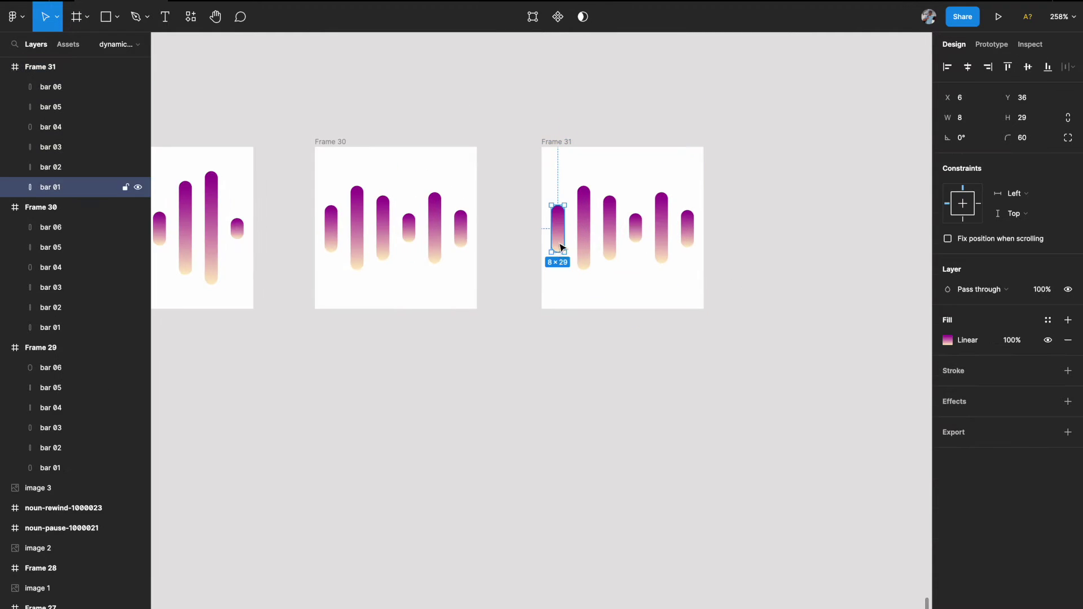
scroll(559, 249, up, 3)
click(601, 198)
drag(602, 145, 600, 109)
click(645, 226)
drag(645, 161, 687, 216)
click(687, 219)
click(730, 226)
drag(730, 155, 774, 149)
click(774, 220)
click(846, 181)
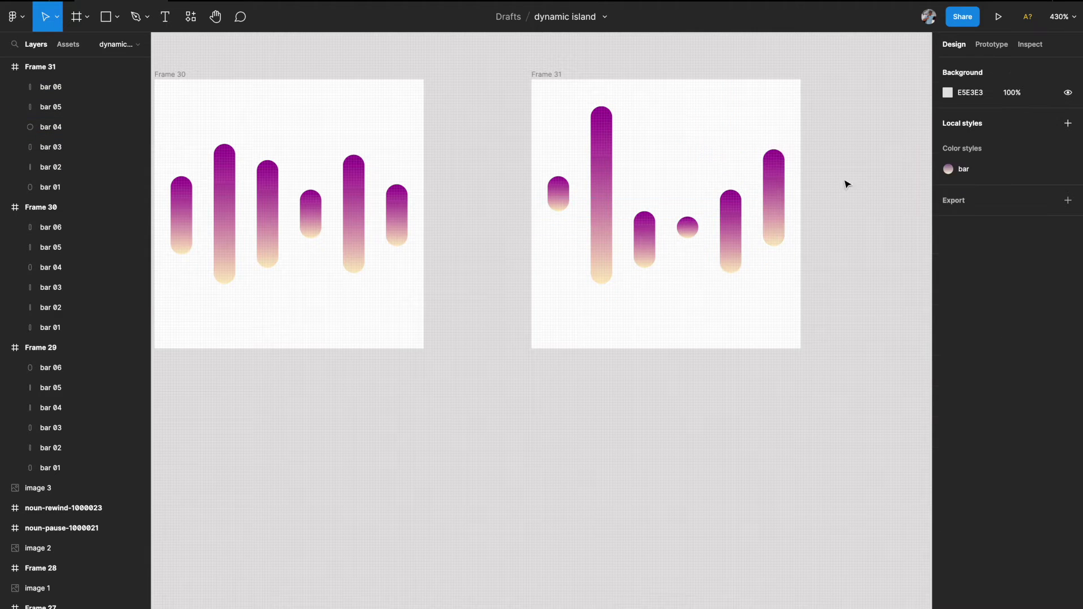
- Align Frame 31's bar 01 through bar 06 on their vertical centres and duplicate the frame to the right
click(51, 187)
shift+click(52, 89)
scroll(729, 201, down, 5)
click(628, 145)
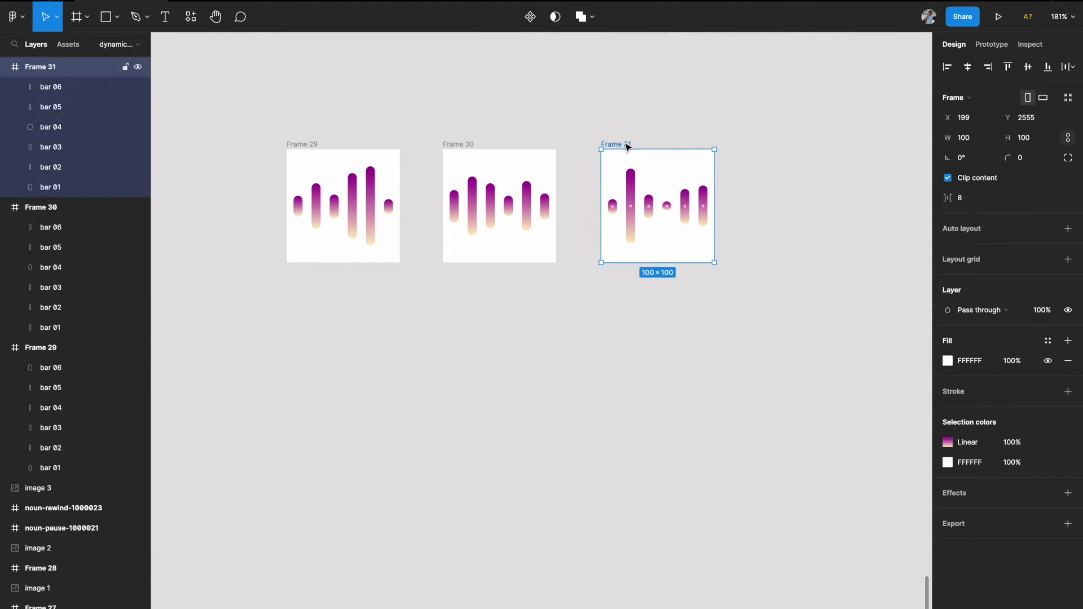
key(ctrl+d)
- Resize the bars in Frame 32 to a new pattern, with bar 05 the tallest and bars 03 and 04 short
scroll(620, 214, up, 4)
click(595, 223)
drag(594, 201, 594, 168)
click(623, 237)
drag(623, 153, 603, 210)
click(652, 215)
click(680, 213)
click(709, 215)
click(737, 220)
- Align the bars in Frame 32 on their vertical centres and duplicate the frame to create a fifth one
key(alt+v)
scroll(822, 208, down, 3)
click(822, 207)
click(447, 116)
key(ctrl+d)
scroll(598, 186, down, 2)
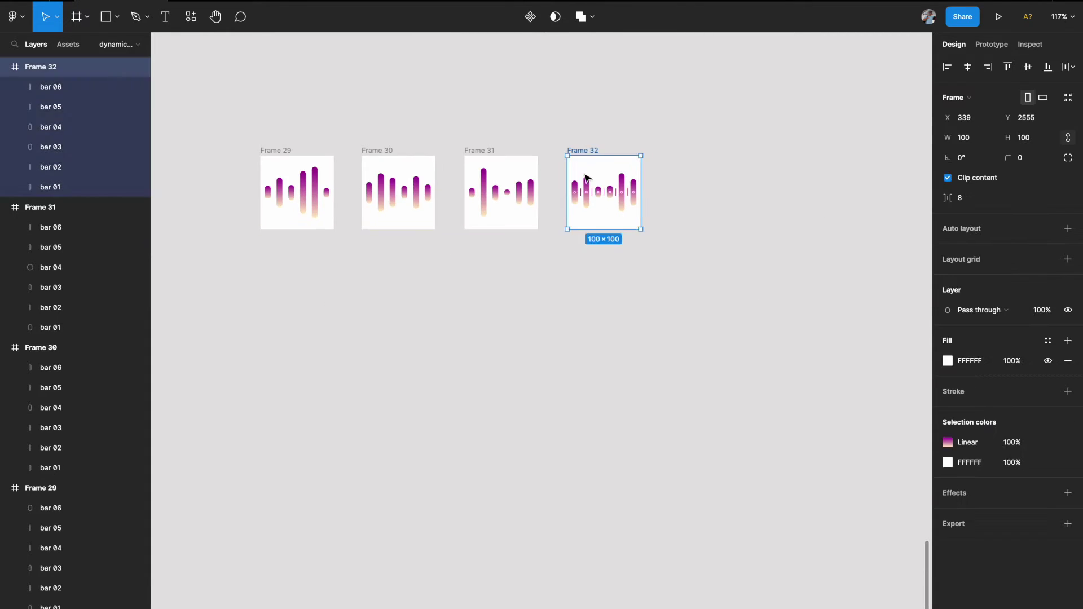
- Resize the bars in Frame 33 from their upper ends, making bar 01 about 9 px, bar 06 about 13 px and bar 02 the tallest
scroll(712, 205, up, 4)
click(651, 189)
scroll(654, 205, up, 4)
drag(672, 150, 672, 201)
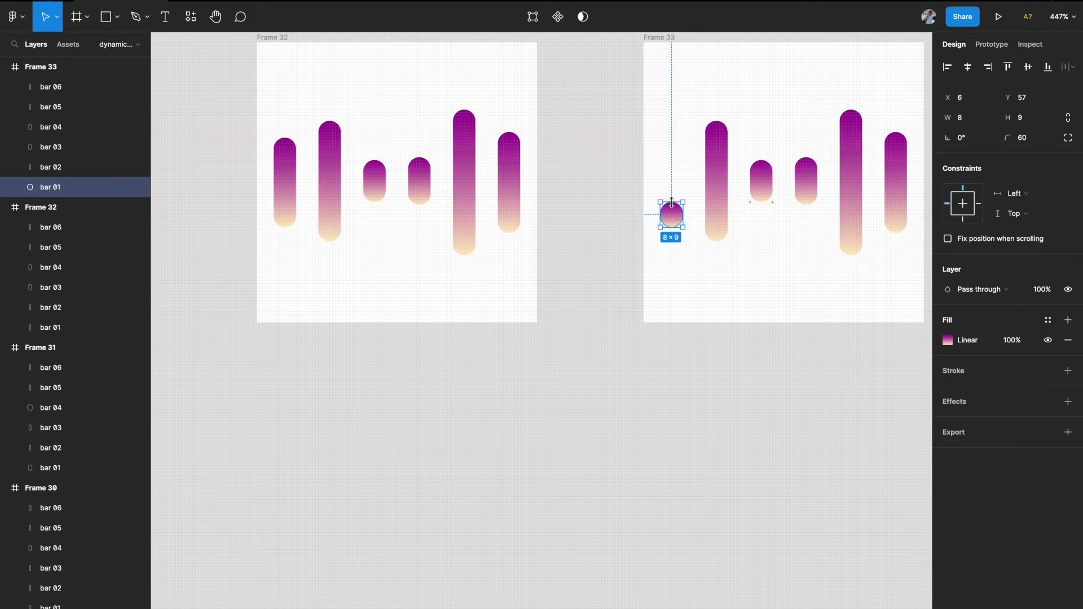
click(717, 169)
drag(716, 121, 716, 79)
click(761, 169)
drag(761, 161, 762, 115)
click(805, 181)
drag(806, 158, 805, 132)
drag(850, 112, 837, 179)
scroll(818, 186, right, 2)
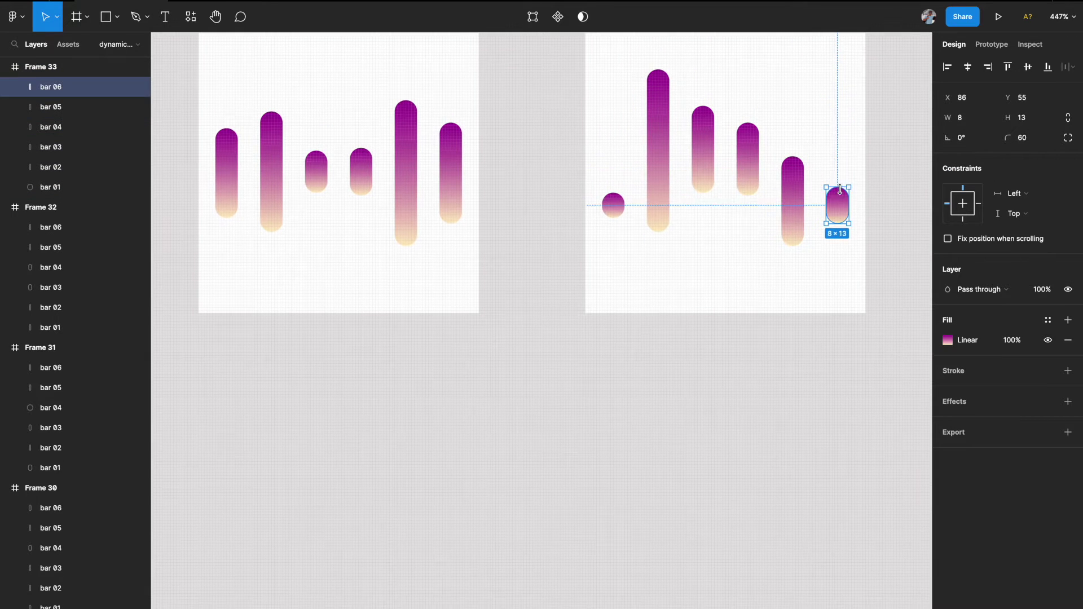
- Align all six bars in Frame 33 on their vertical centres
click(819, 205)
drag(860, 248, 592, 141)
scroll(831, 198, down, 6)
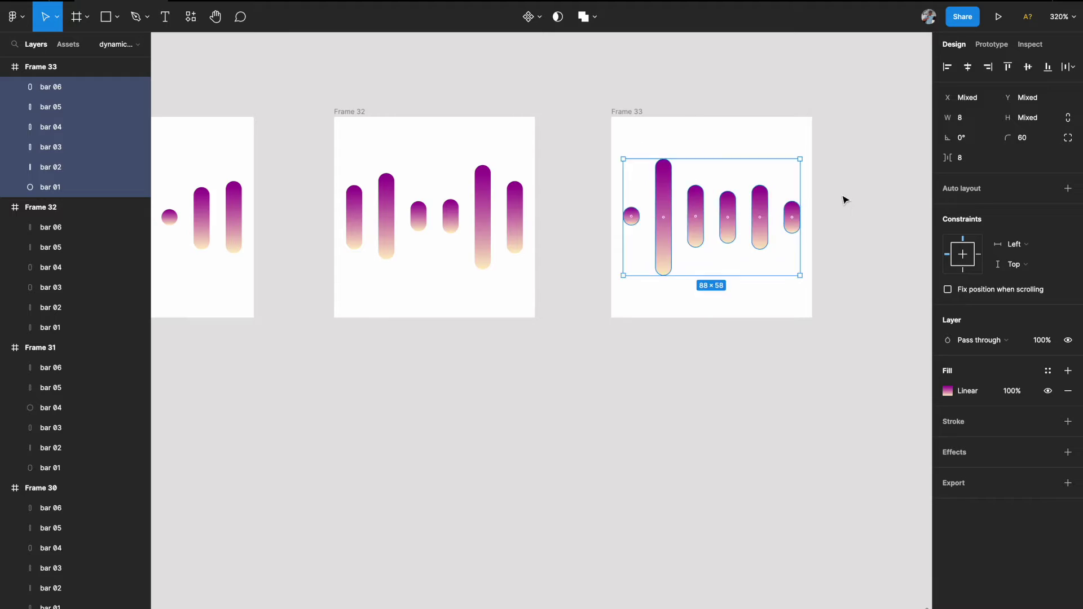
- Rename the five bar frames in order as soundbar 01 through soundbar 05
click(388, 152)
shift+click(508, 152)
shift+click(632, 152)
scroll(597, 150, right, 2)
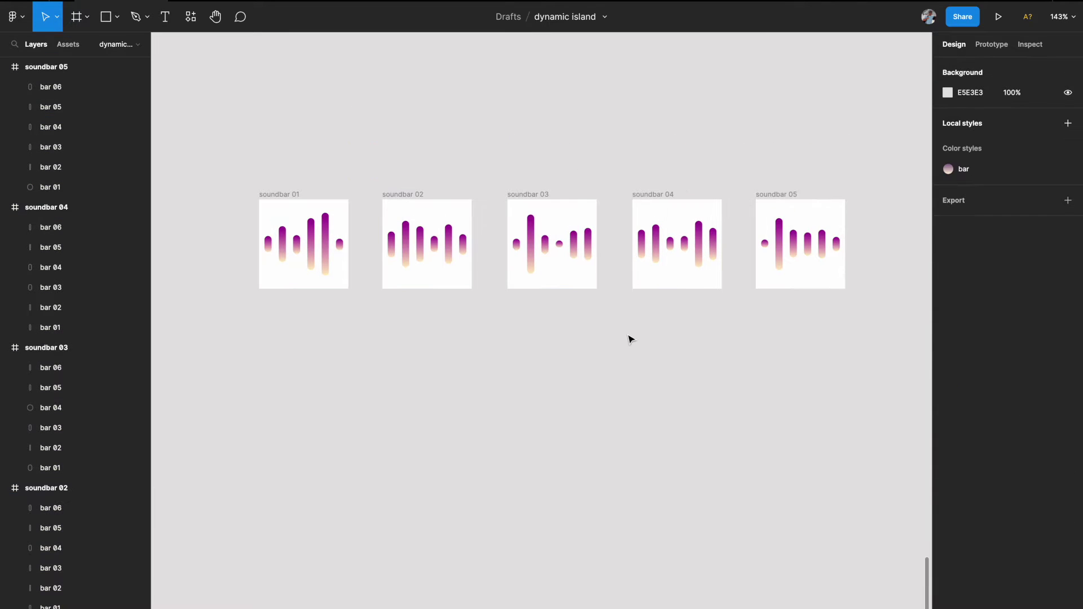
scroll(630, 339, up, 3)
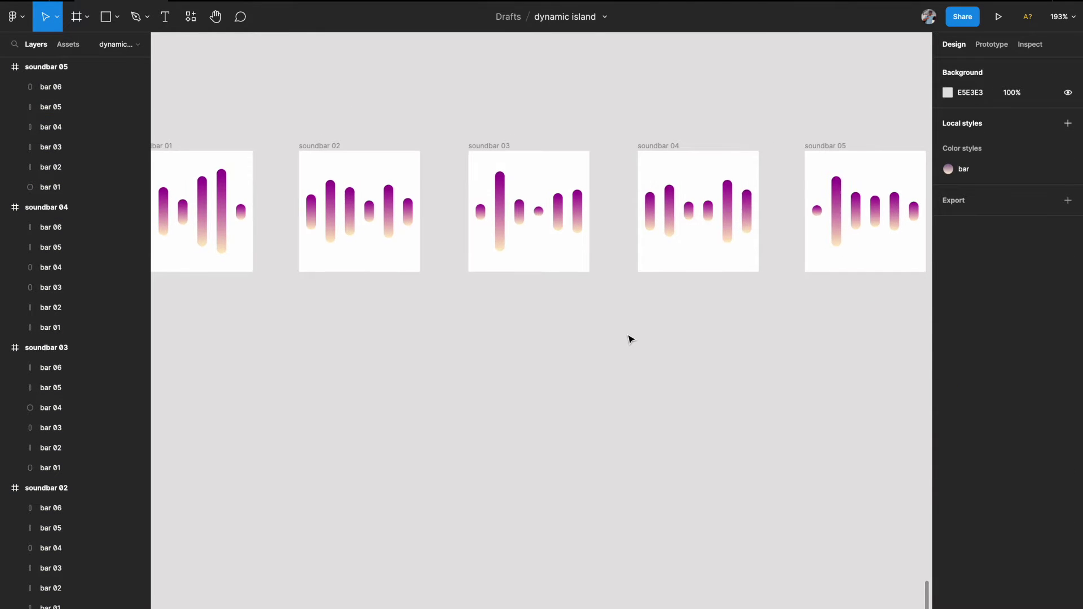
scroll(628, 338, down, 4)
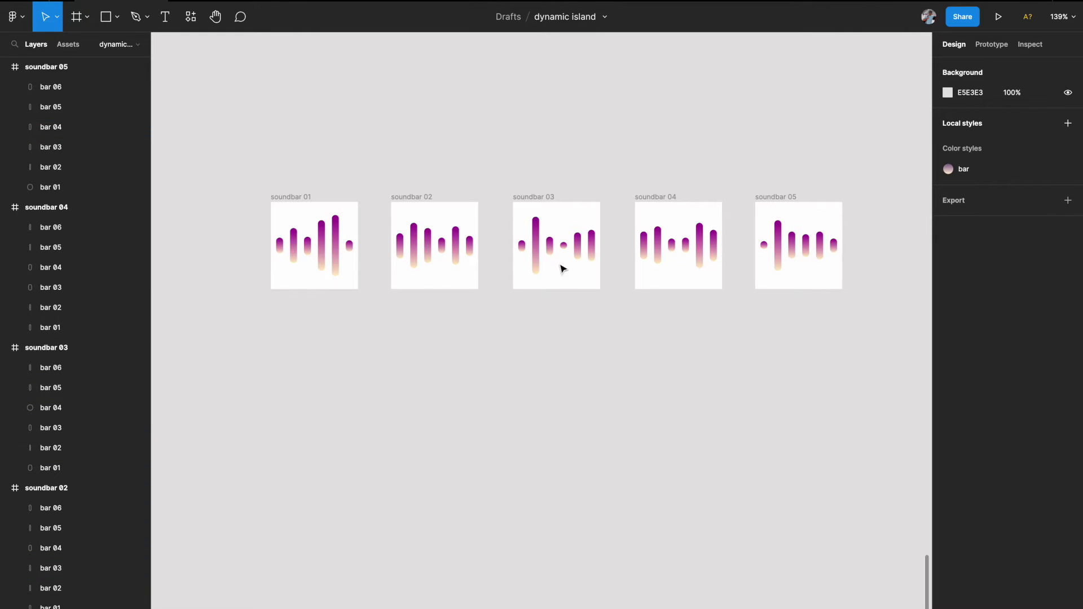
scroll(672, 303, up, 2)
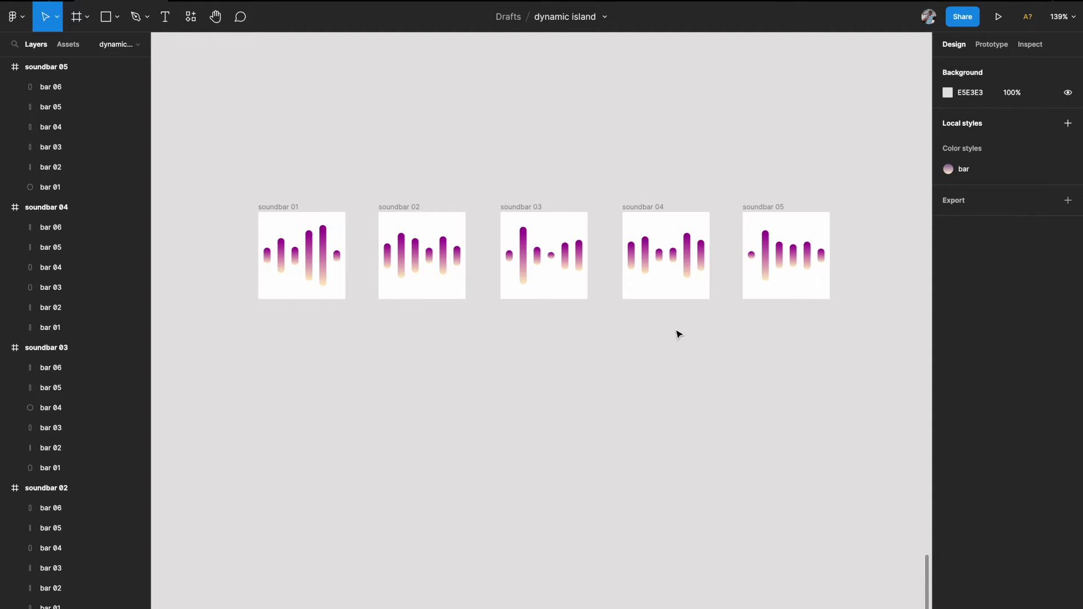
click(760, 212)
scroll(759, 213, right, 2)
scroll(760, 213, down, 1)
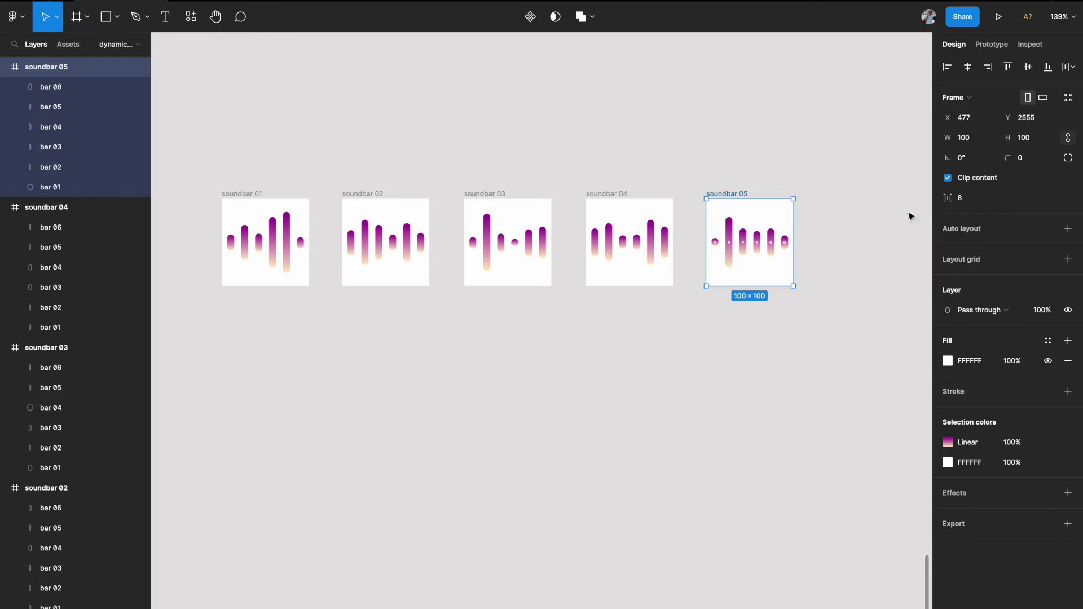
click(812, 271)
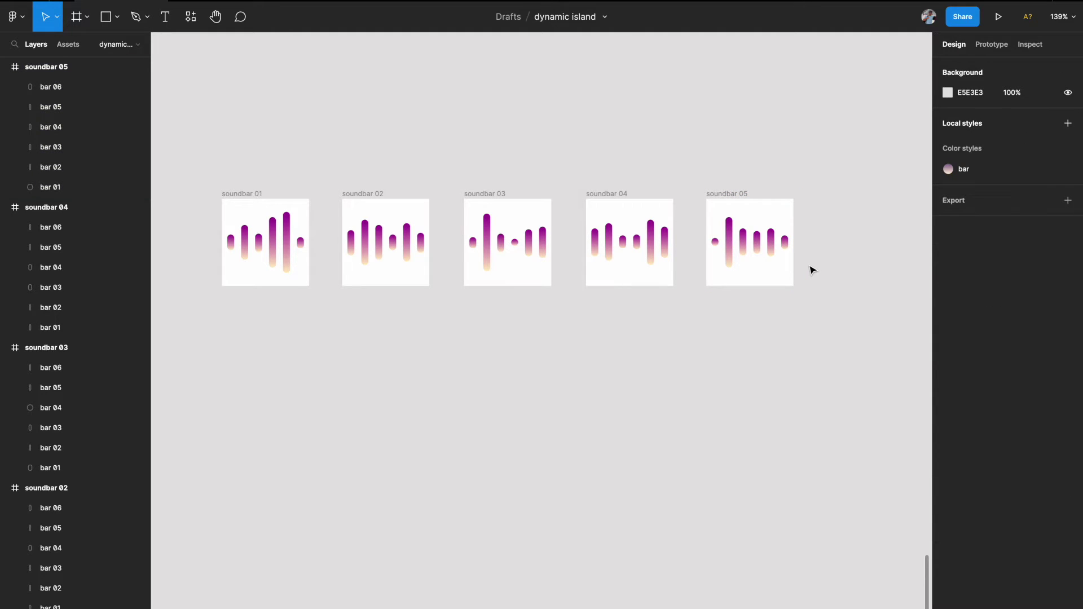
scroll(812, 270, left, 2)
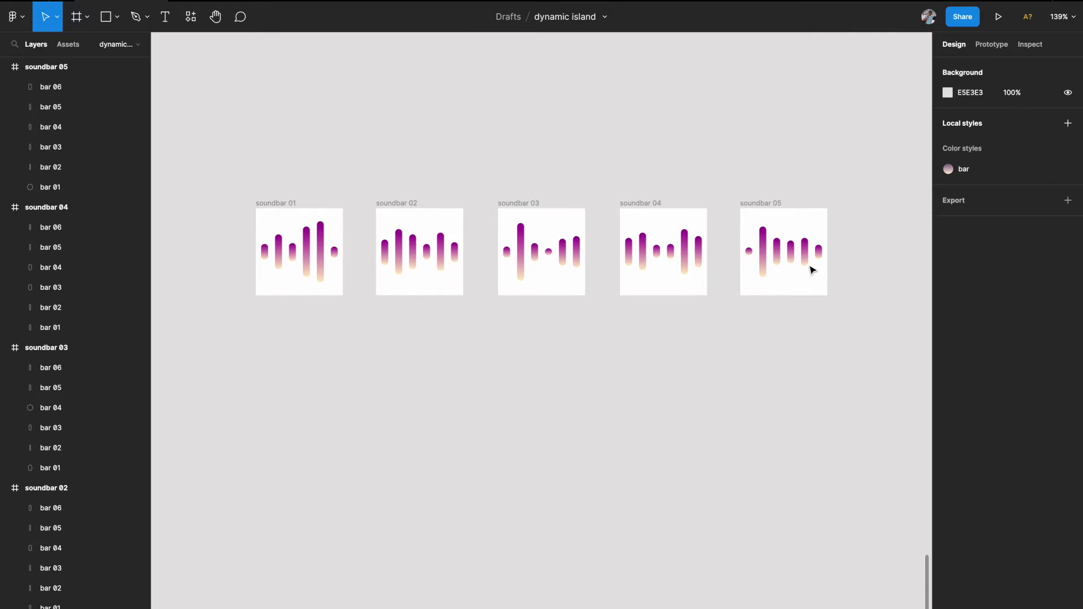
drag(198, 145, 854, 414)
scroll(858, 403, right, 2)
scroll(857, 404, up, 1)
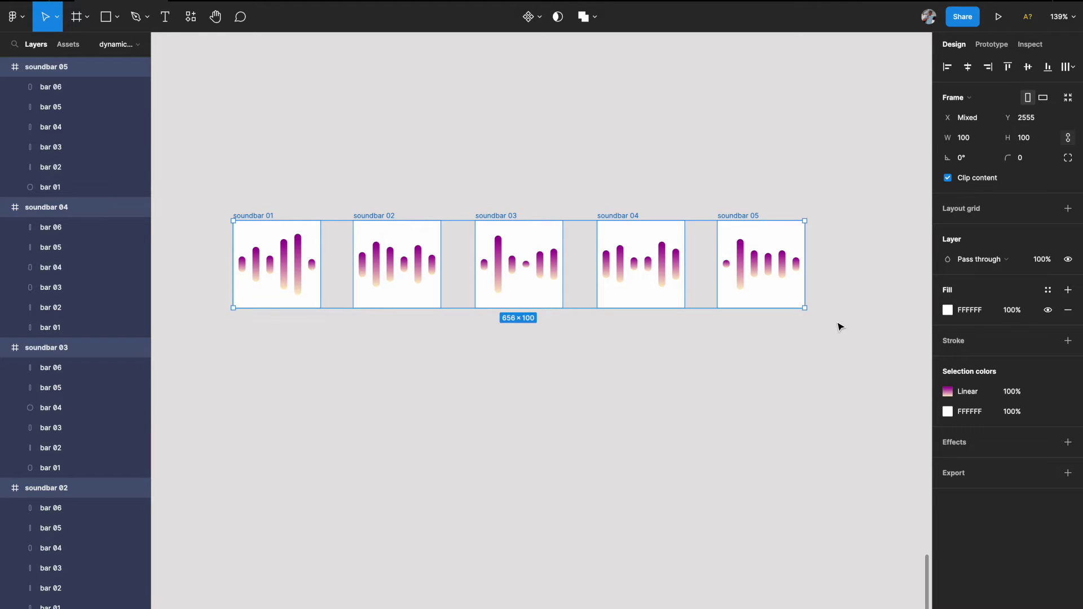
click(832, 368)
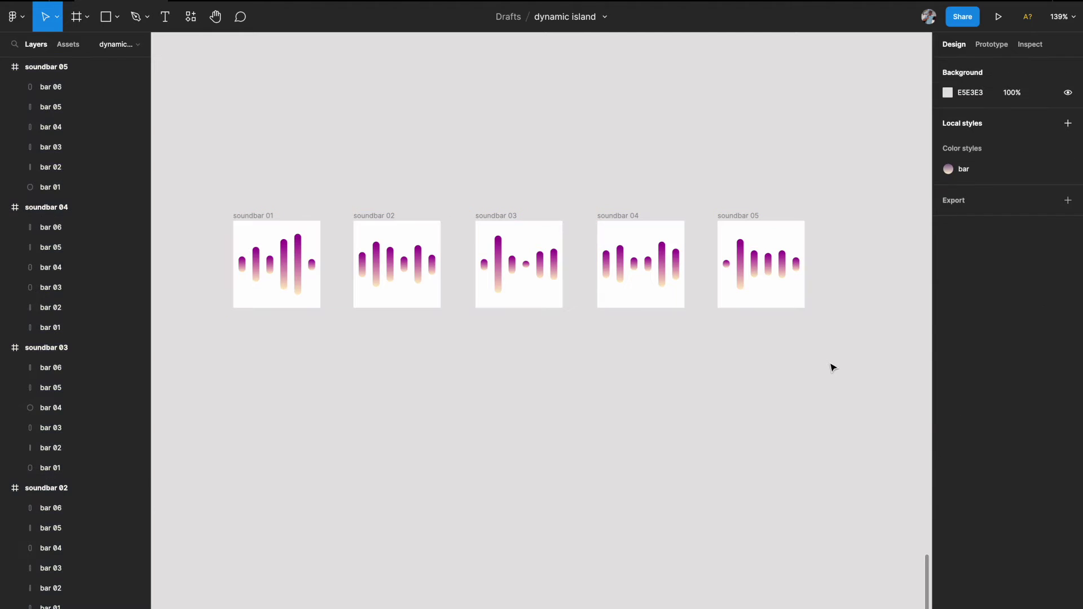
- Combine the frames soundbar 01 through soundbar 05 into one component set
drag(192, 180, 850, 372)
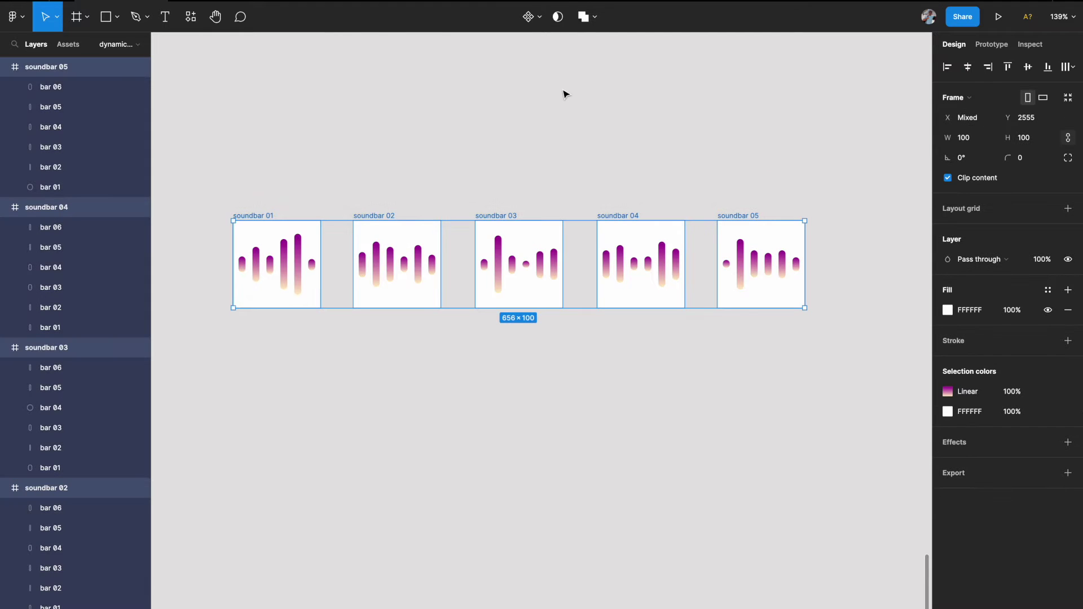
click(540, 22)
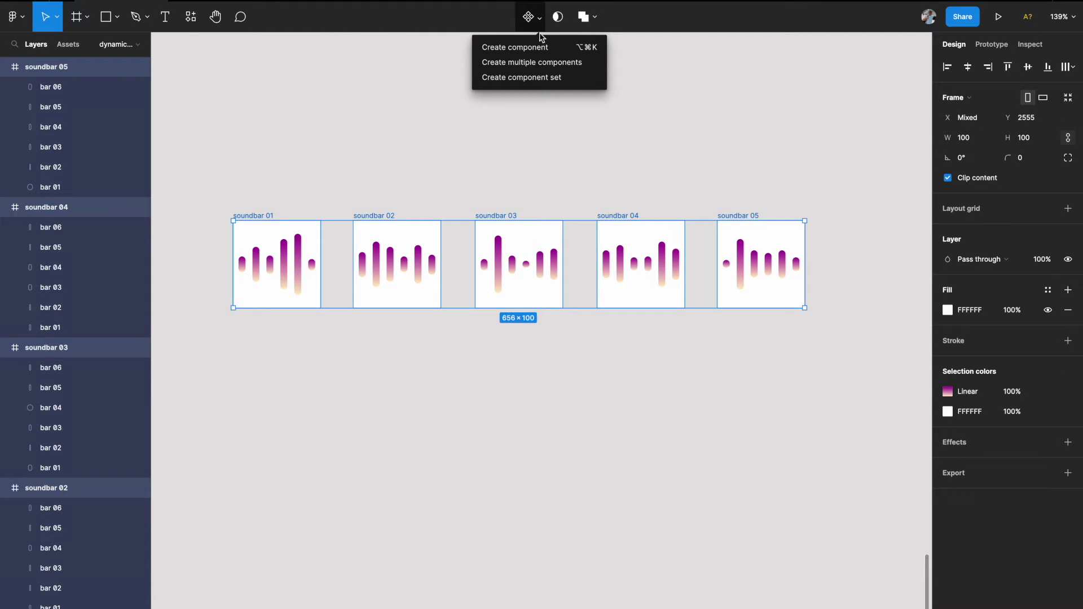
click(525, 79)
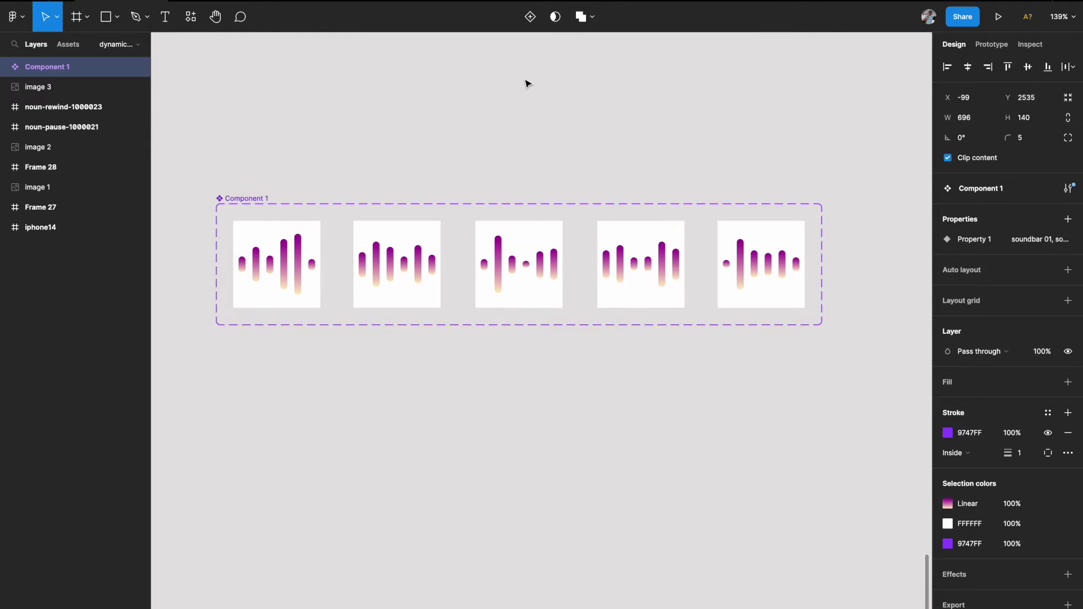
scroll(481, 154, left, 2)
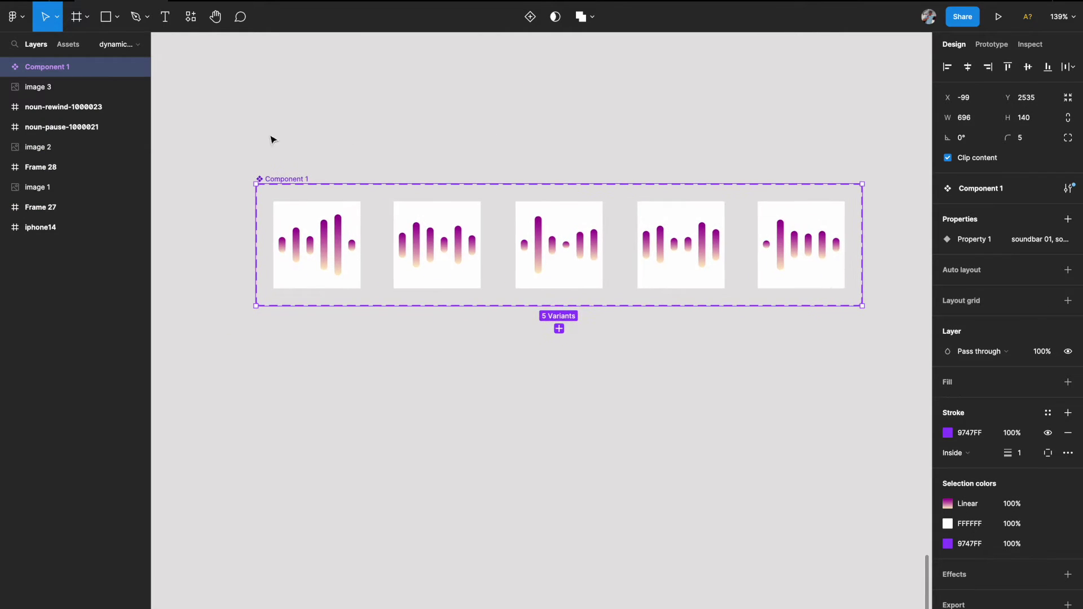
- Rename the new component set as soundbar
double_click(41, 68)
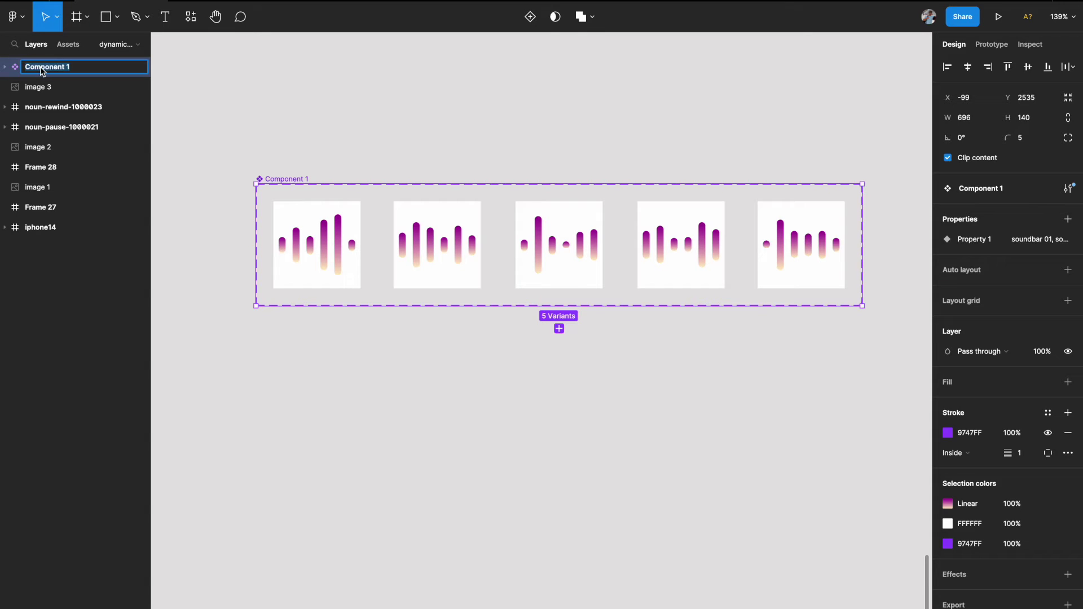
text(soundbar)
key(Return)
click(280, 376)
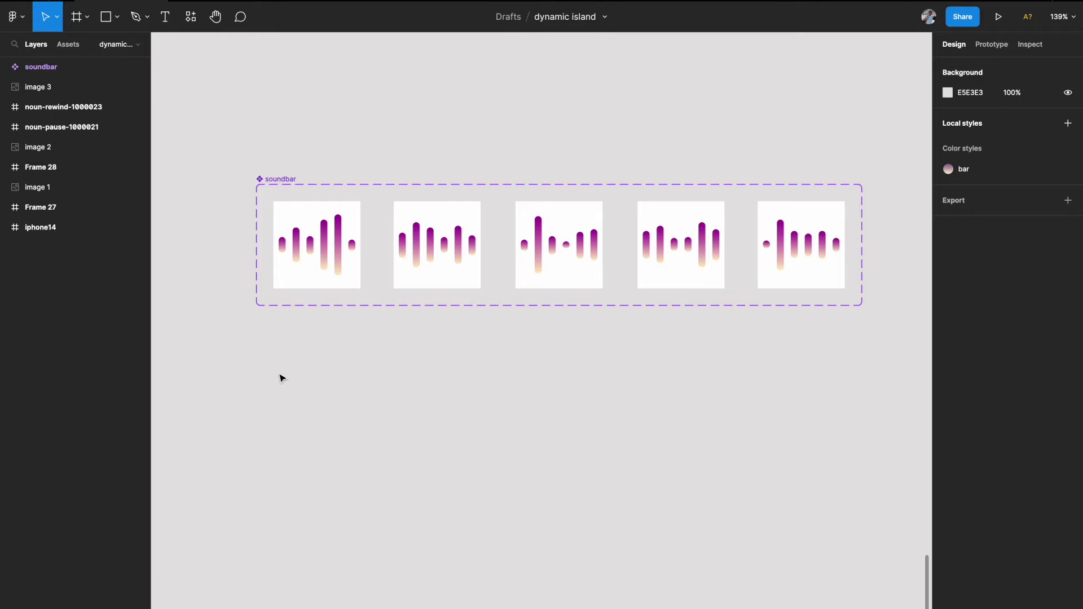
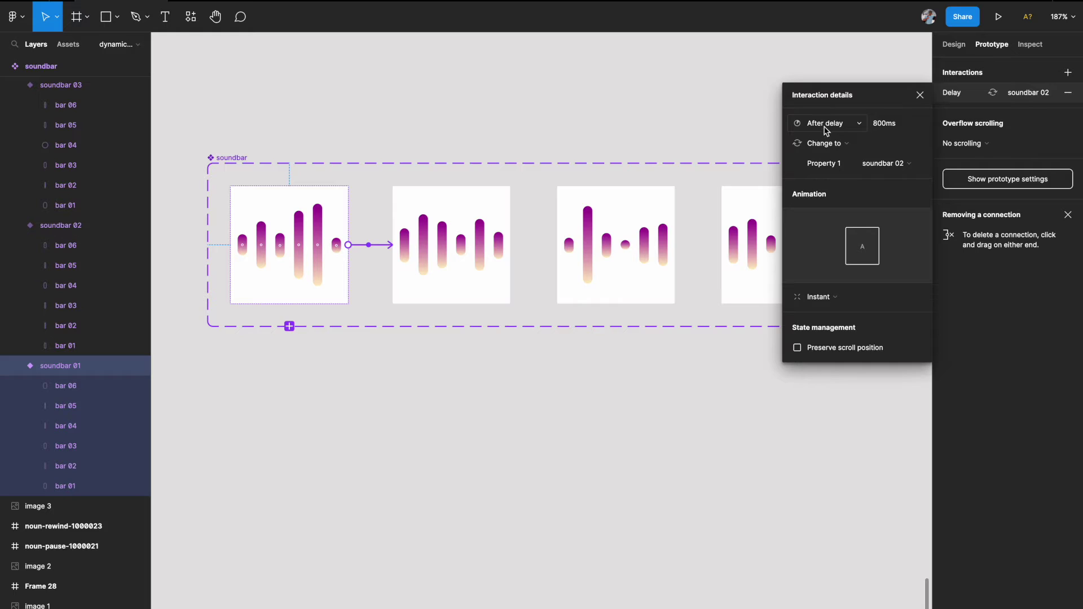
- Set the After delay time of the soundbar 01 to soundbar 02 interaction to 1 ms
click(900, 130)
text(1)
key(Return)
scroll(868, 149, right, 2)
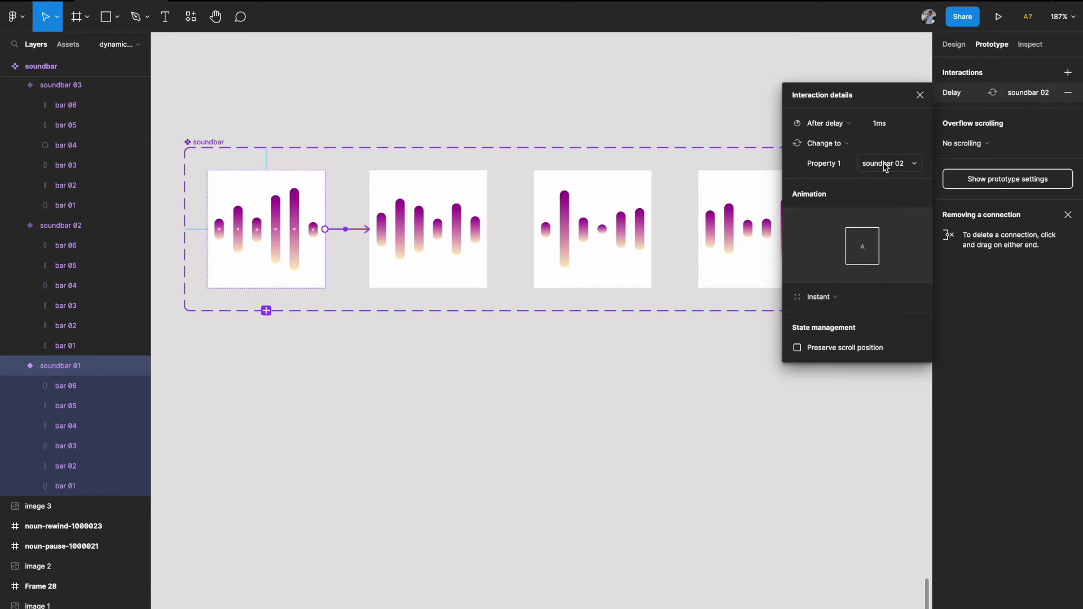
- Set the animation of the soundbar 01 to soundbar 02 interaction to Smart animate with Linear easing
click(824, 299)
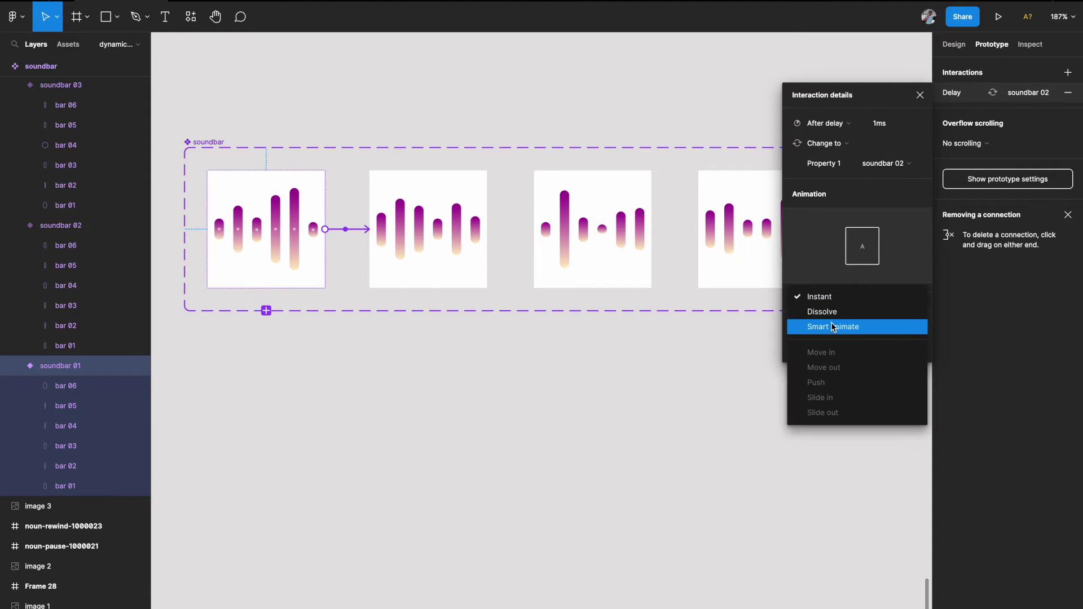
click(826, 324)
click(823, 319)
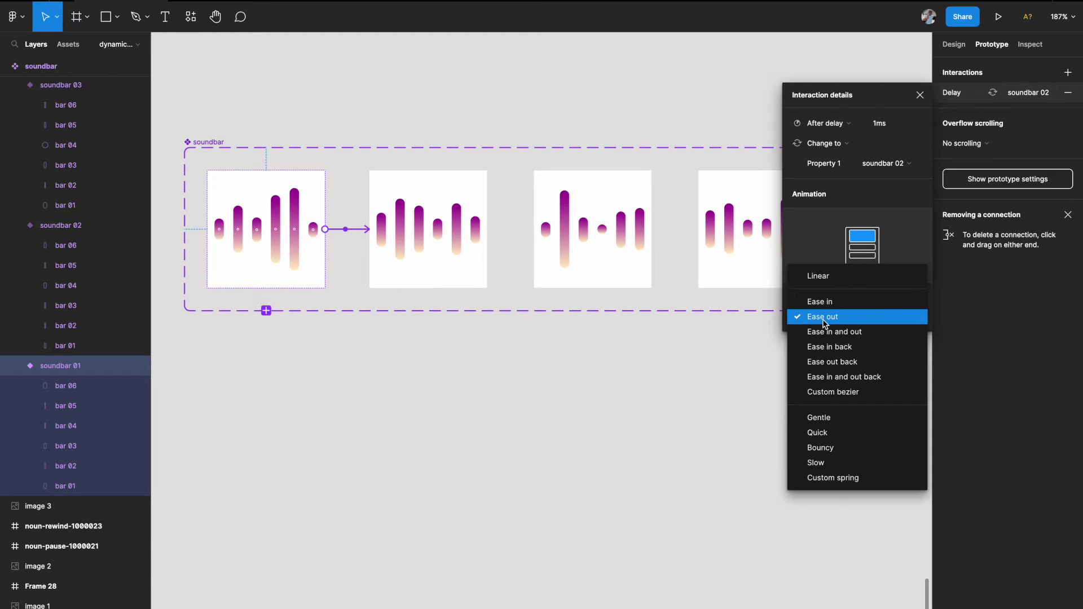
click(828, 279)
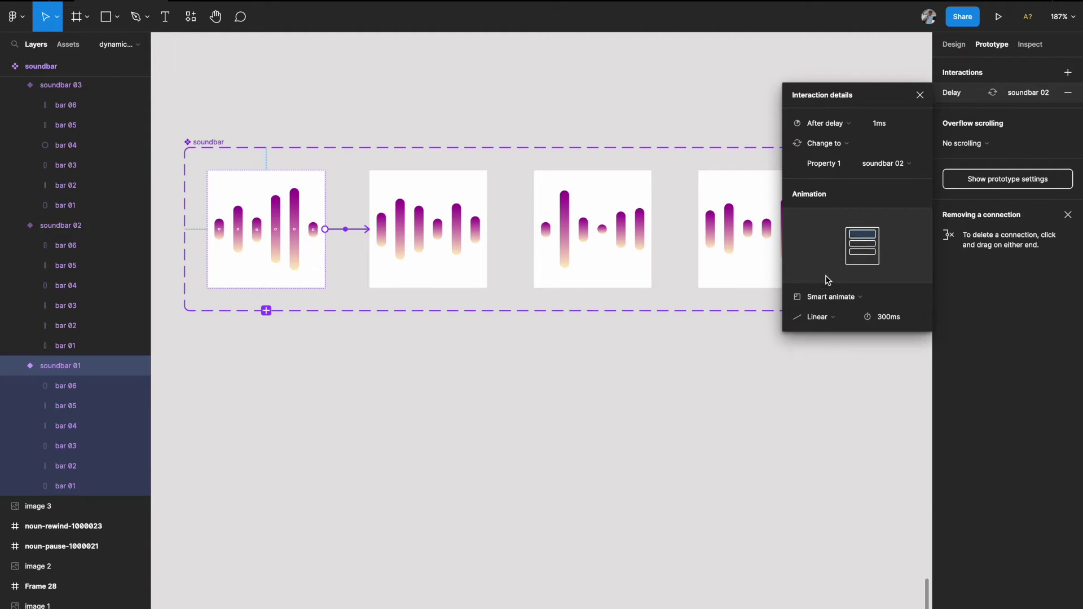
click(827, 323)
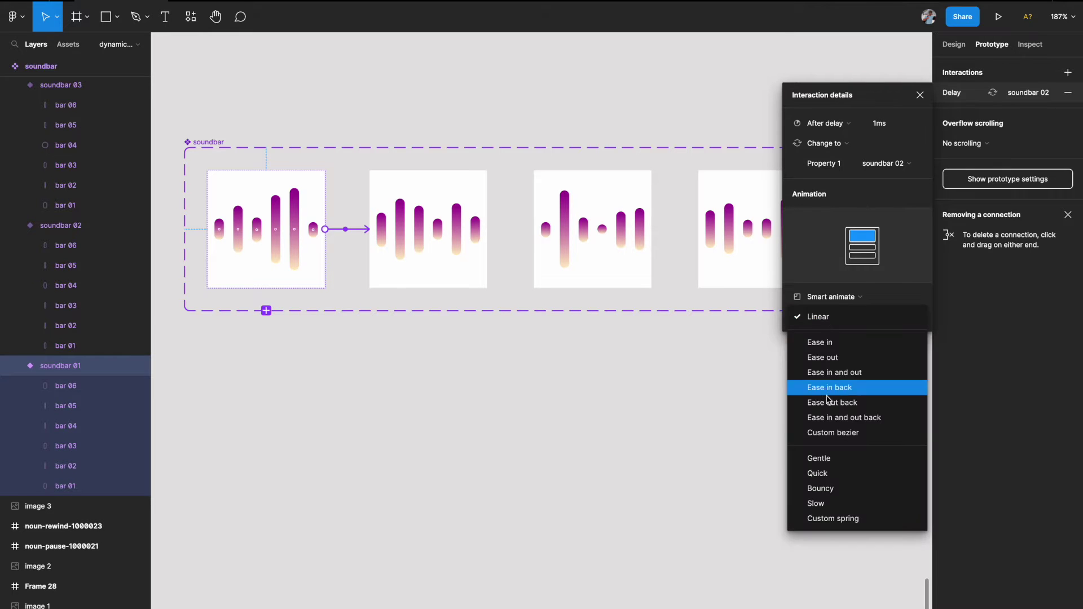
click(833, 317)
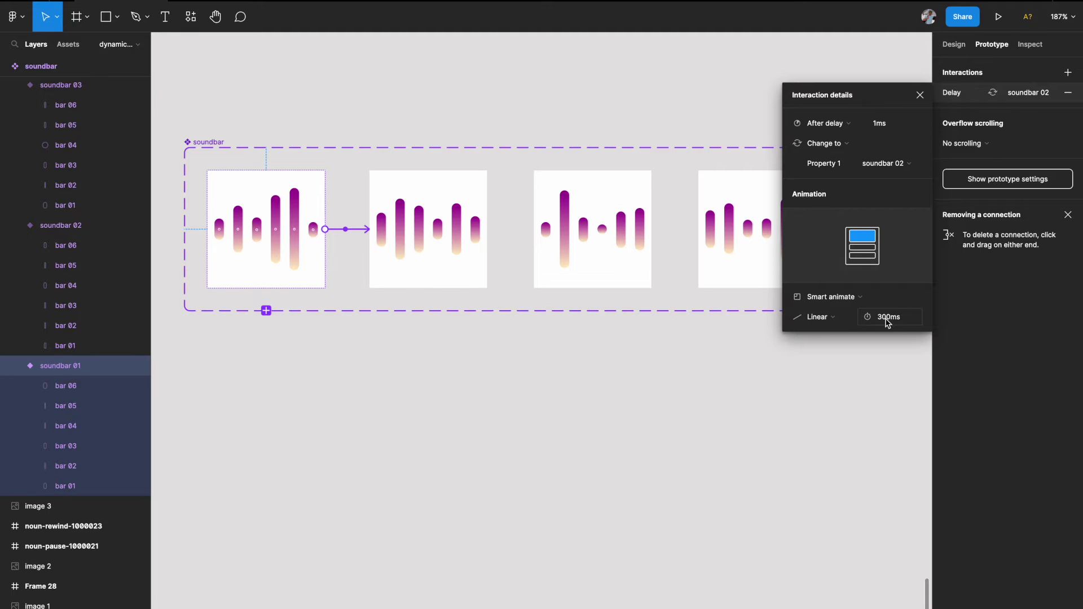
click(711, 355)
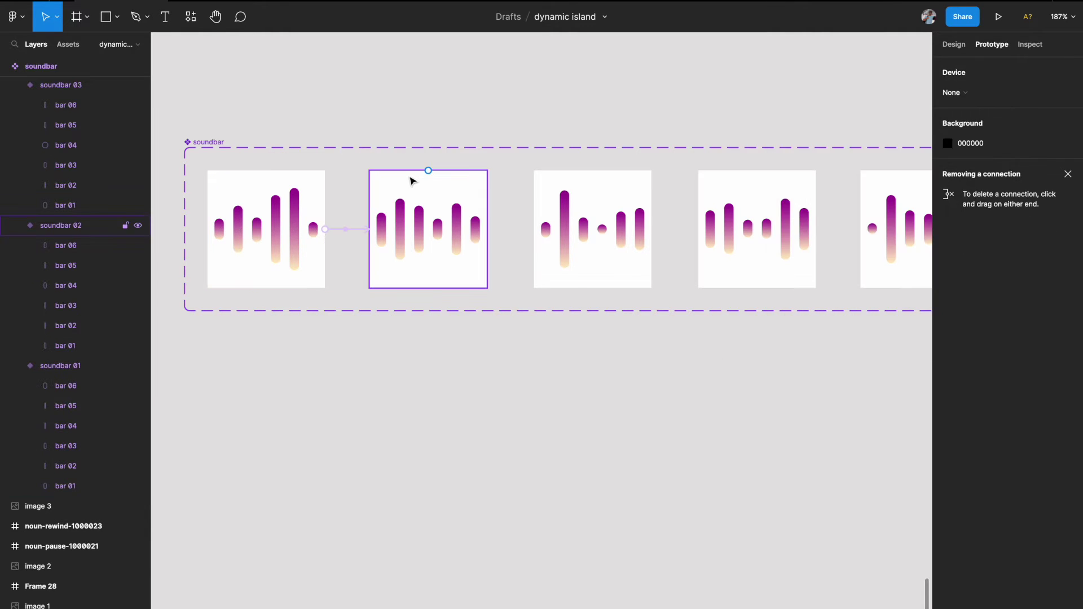
- Connect variant soundbar 02 to soundbar 03 with an After delay trigger of 1 ms
click(411, 177)
drag(488, 229, 745, 245)
click(824, 123)
click(832, 282)
text(1)
- Connect variant soundbar 03 to soundbar 04 with an After delay trigger and set its delay time
click(633, 188)
scroll(633, 188, right, 2)
click(825, 123)
click(821, 278)
click(897, 124)
scroll(660, 273, right, 2)
- Connect variant soundbar 04 to soundbar 05 with an After delay trigger and set its delay time
click(659, 273)
click(825, 123)
click(804, 278)
click(889, 122)
click(739, 424)
scroll(738, 424, down, 3)
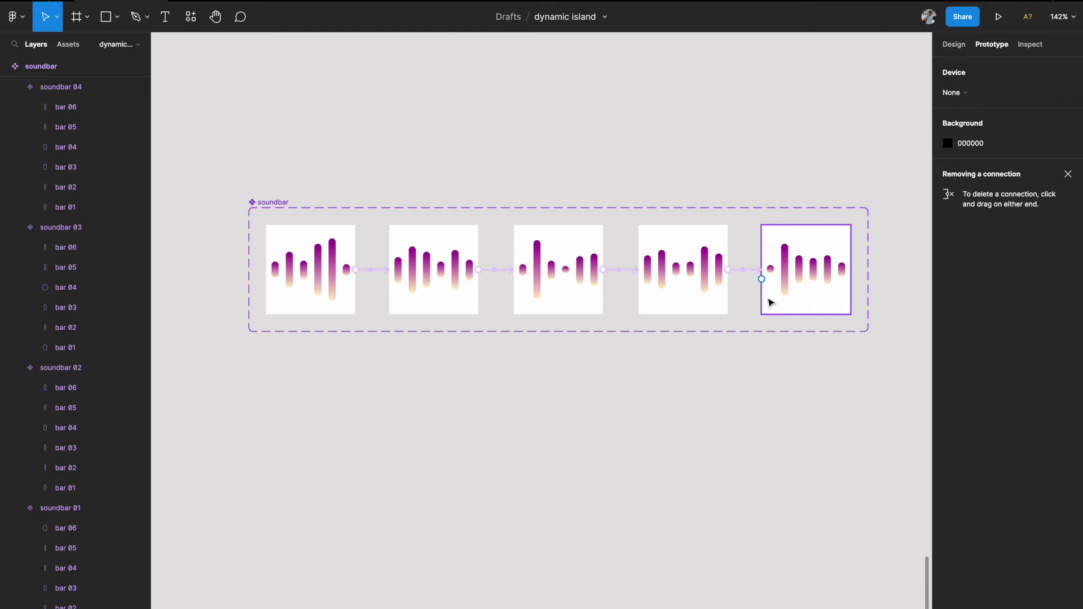
- Connect variant soundbar 05 back to soundbar 01 with an After delay trigger of 1 ms and Instant animation
click(801, 305)
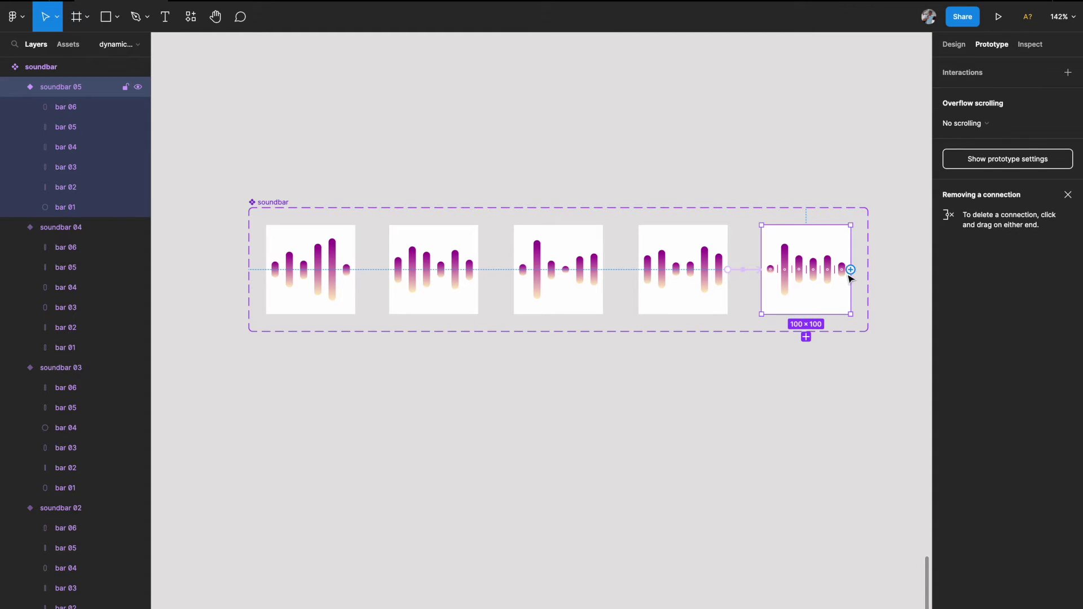
drag(851, 269, 354, 302)
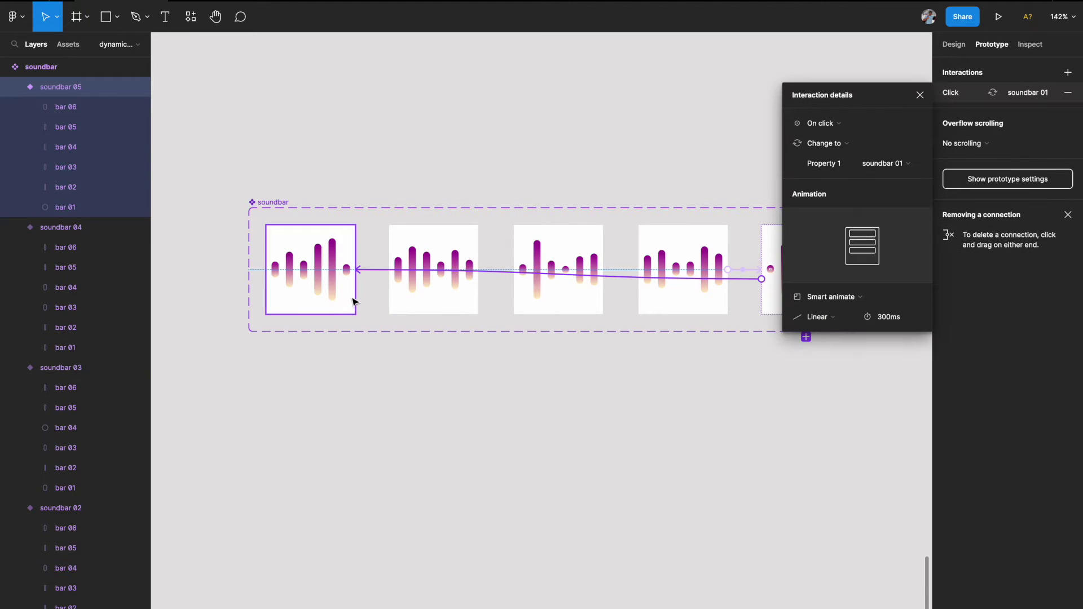
click(829, 124)
click(833, 278)
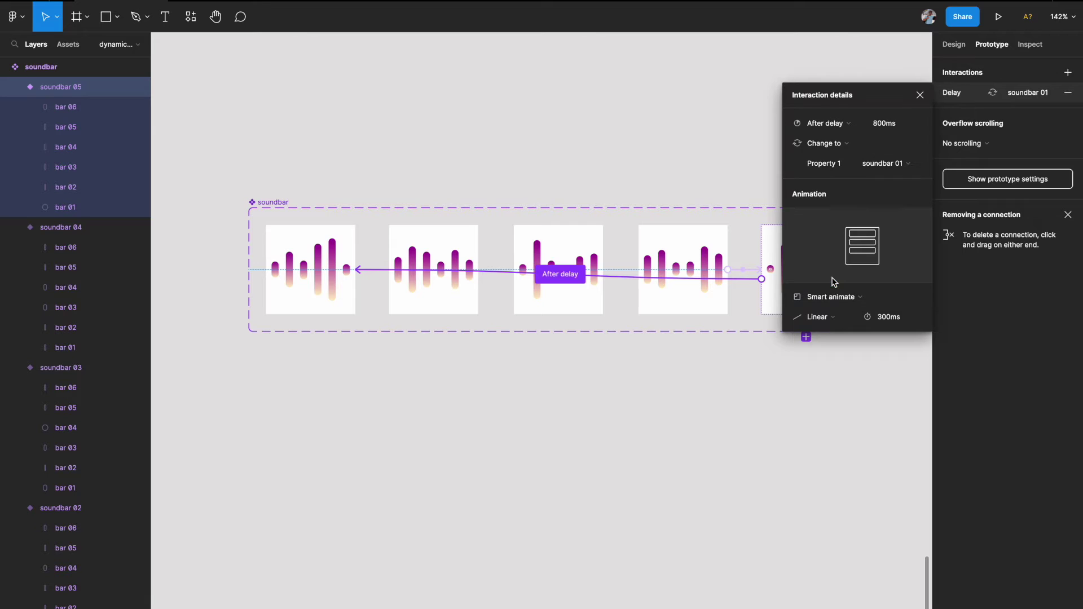
click(887, 126)
text(1)
click(829, 298)
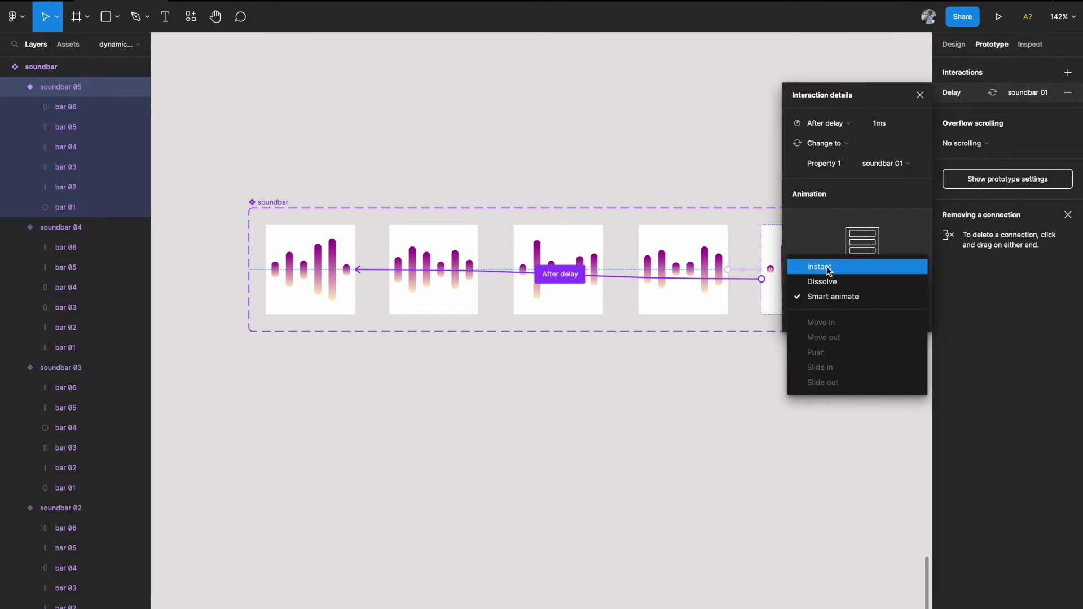
click(828, 269)
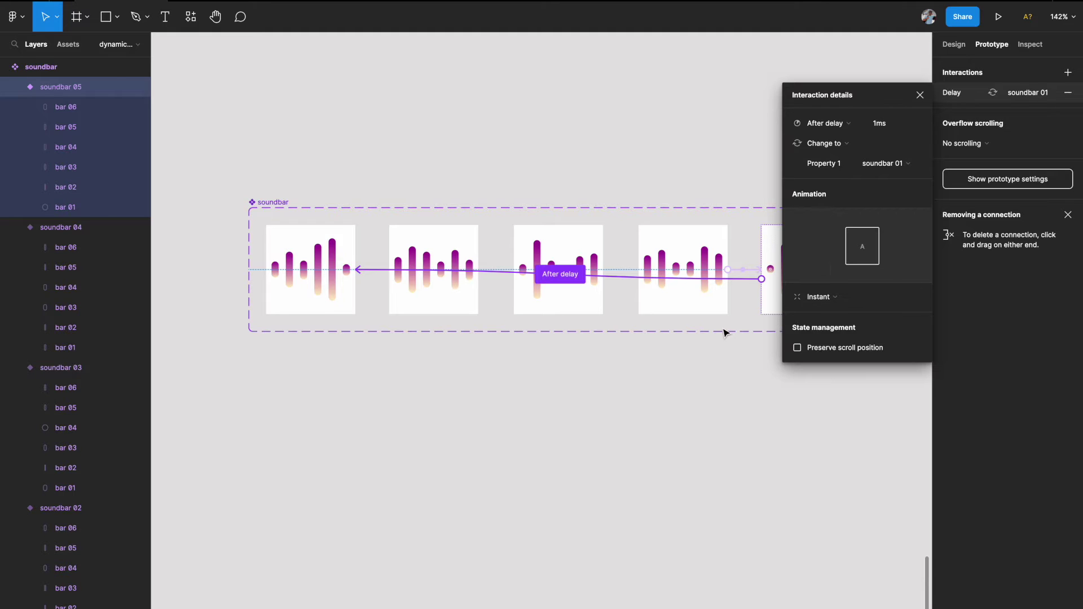
scroll(724, 333, down, 5)
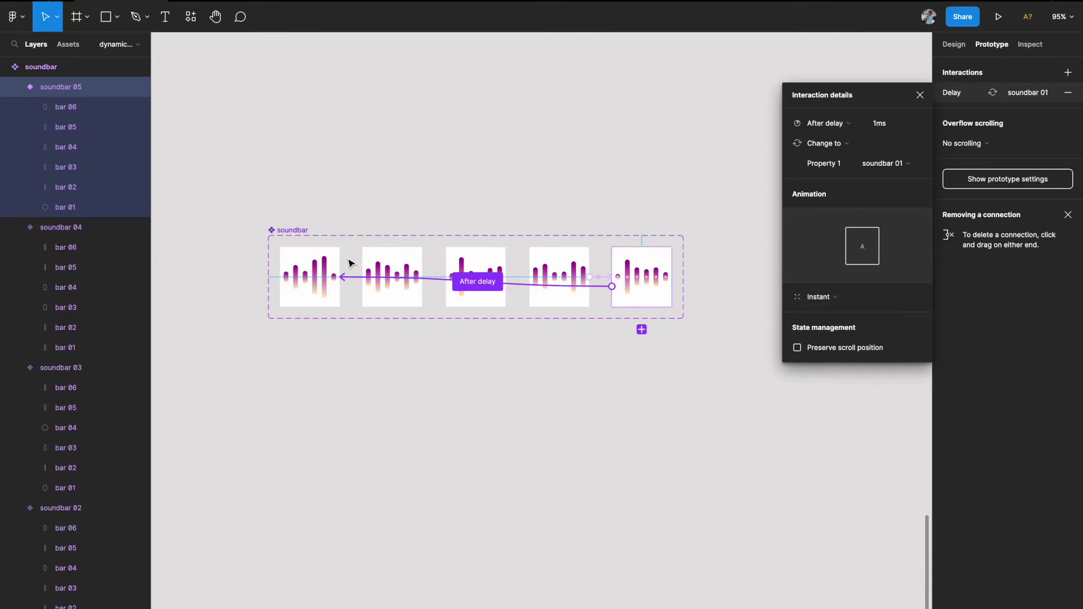
click(519, 358)
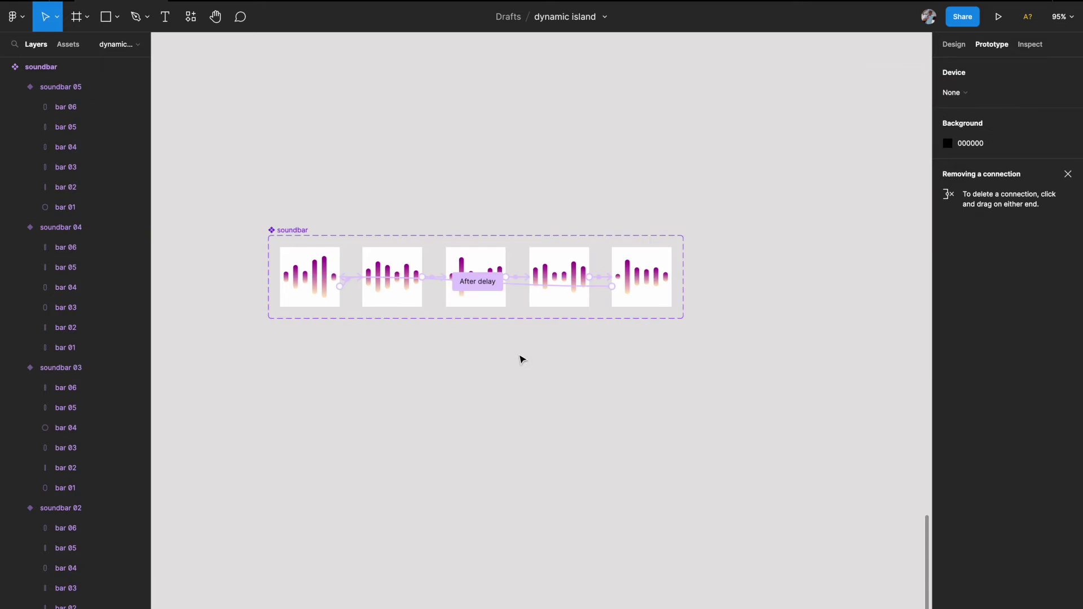
- Draw a new frame 50 px high below the soundbar component and set its width to 740
scroll(519, 357, left, 3)
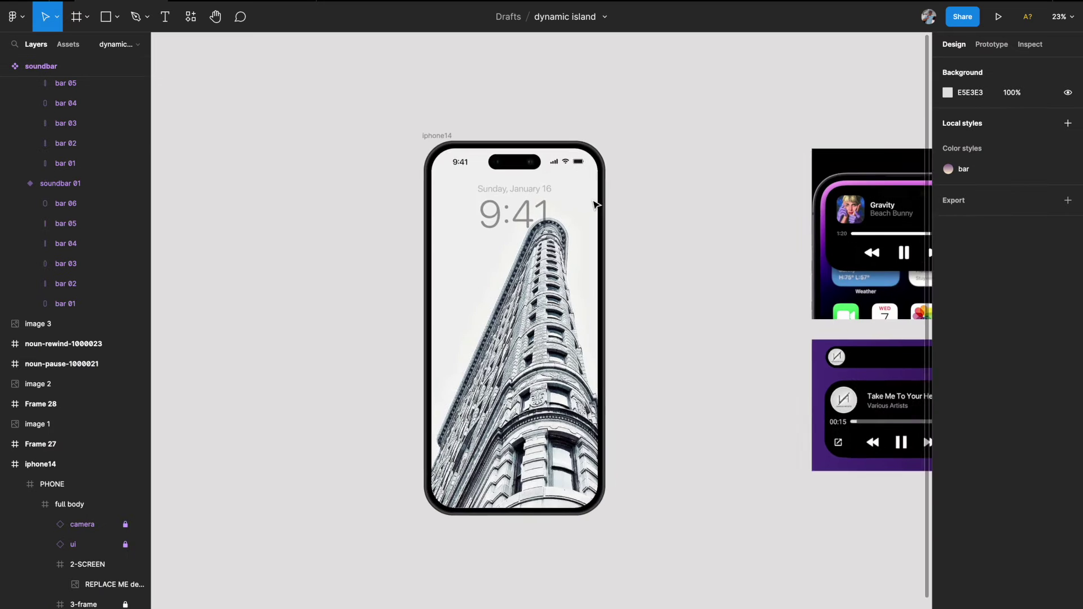
scroll(596, 204, right, 5)
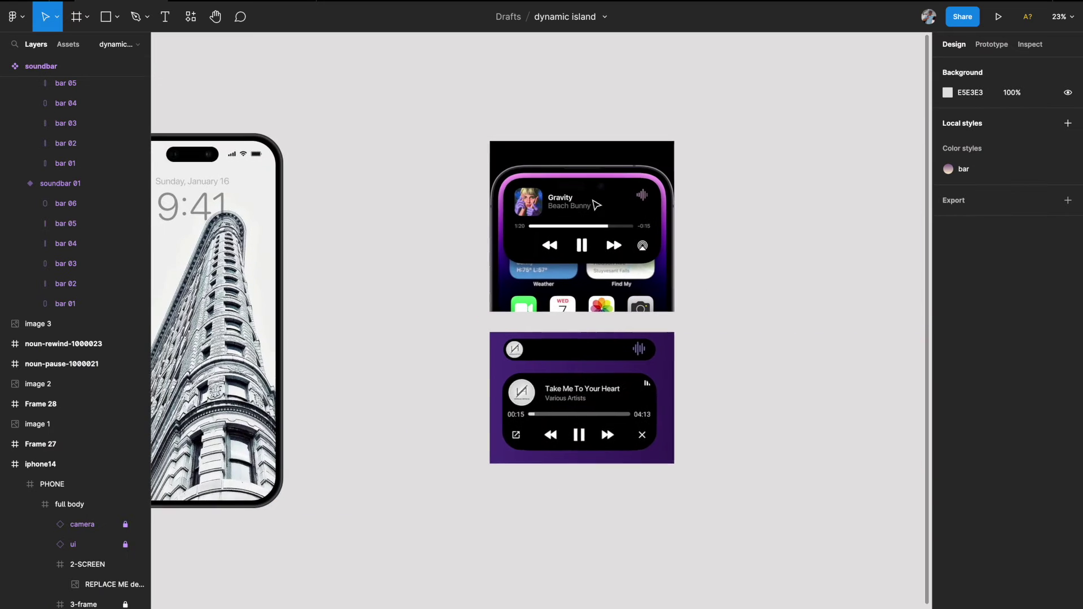
click(583, 237)
scroll(583, 239, up, 5)
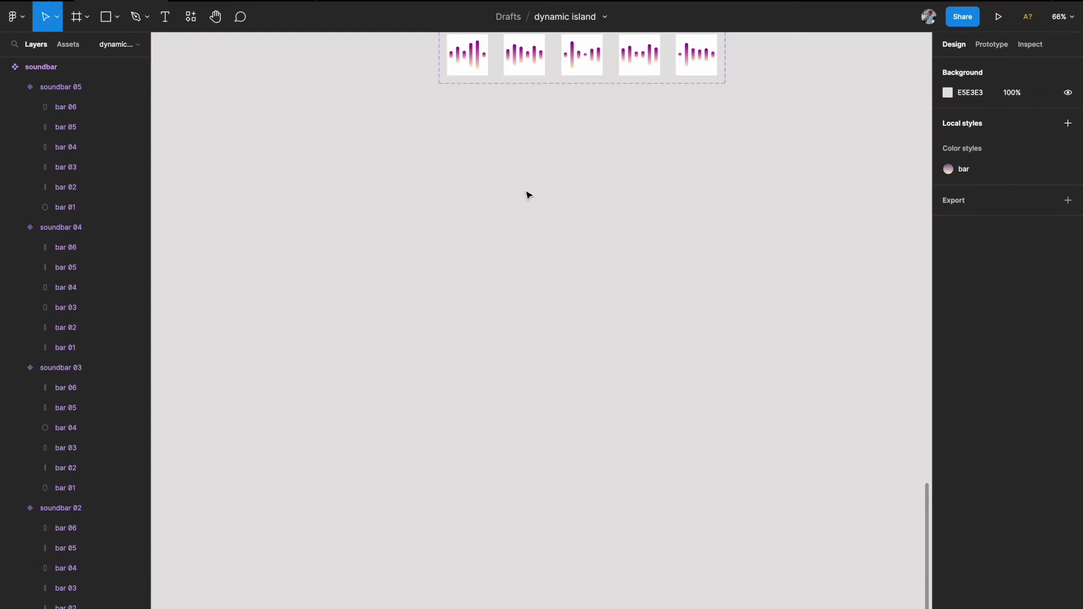
key(f)
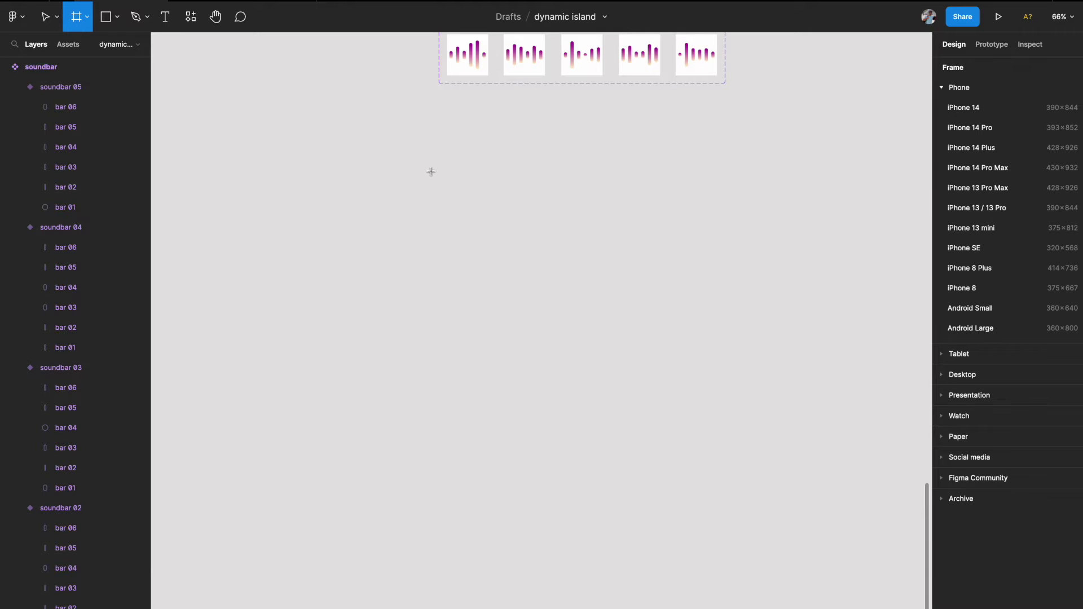
drag(438, 168, 660, 192)
scroll(661, 195, right, 3)
scroll(661, 195, up, 2)
scroll(660, 194, left, 3)
click(977, 141)
text(740)
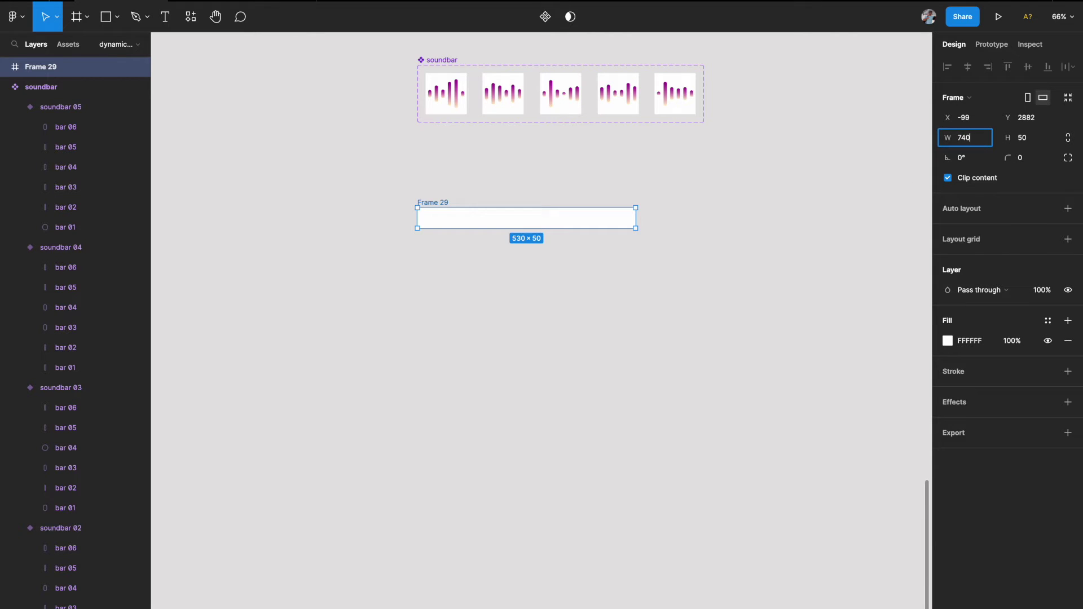
key(Return)
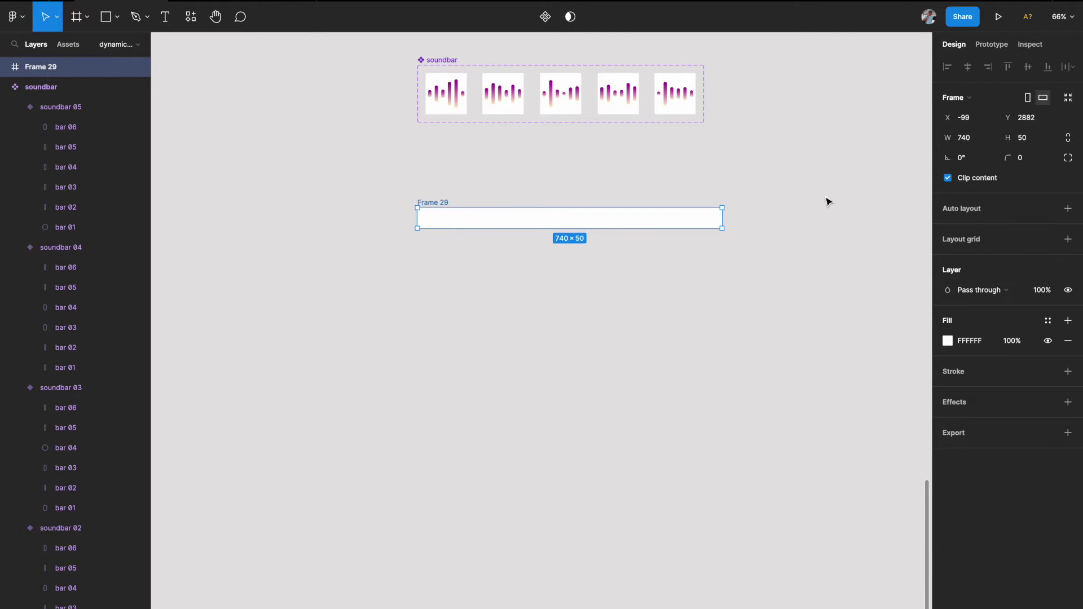
- Set the new frame's corner radius to 80 and its height to 24
click(1041, 161)
text(10)
key(Return)
click(1032, 142)
text(40)
key(Return)
key(shift+Down)
key(shift+Down)
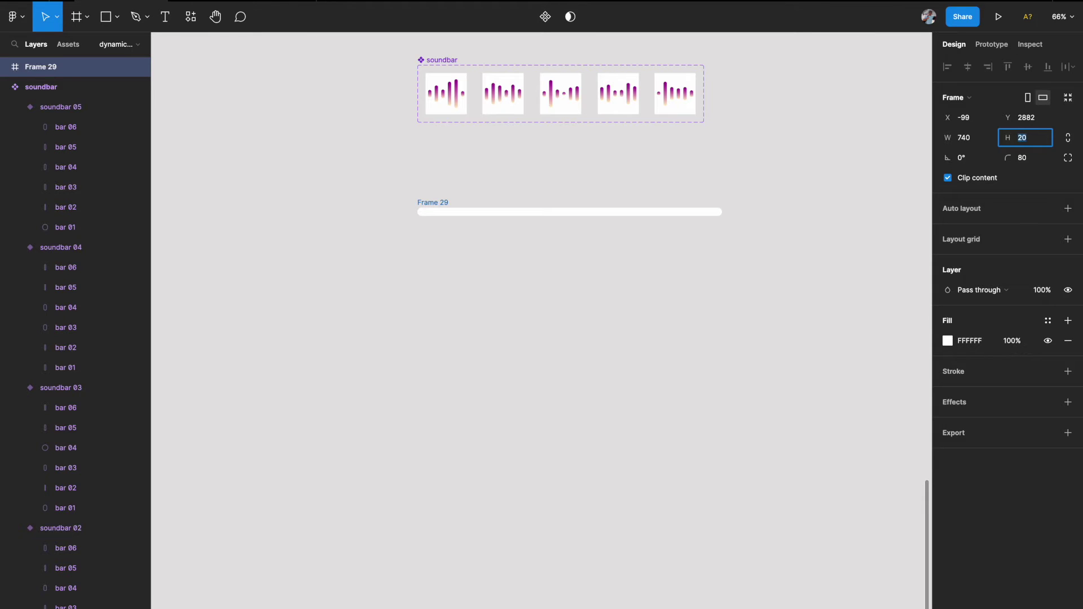
key(Up)
key(Up)
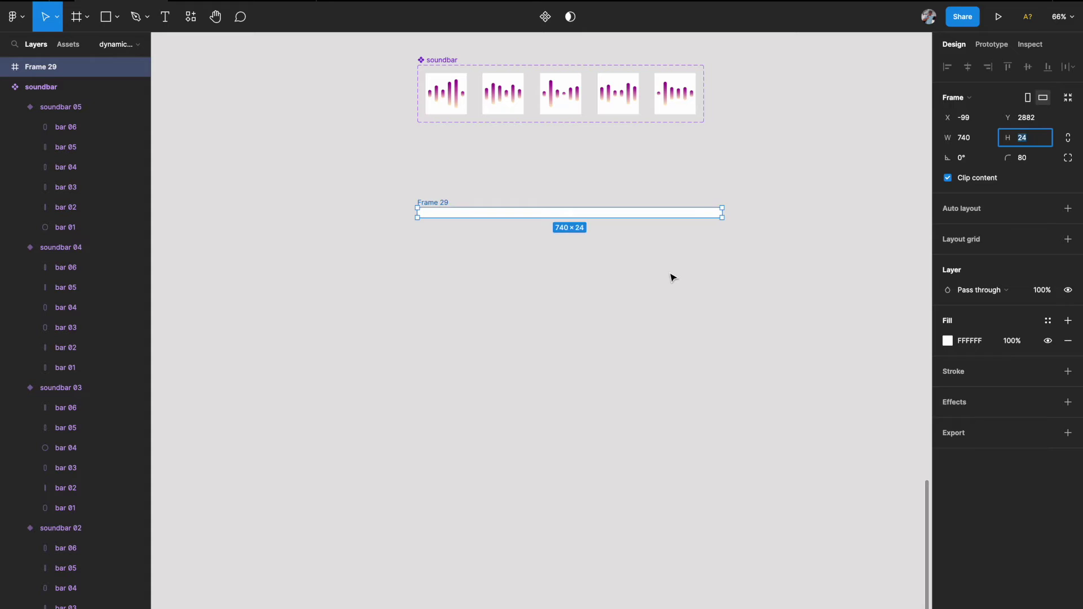
click(672, 276)
- Draw a rectangle about 107 × 24 px inside the bar frame, flush with its left end
scroll(568, 258, up, 2)
click(429, 199)
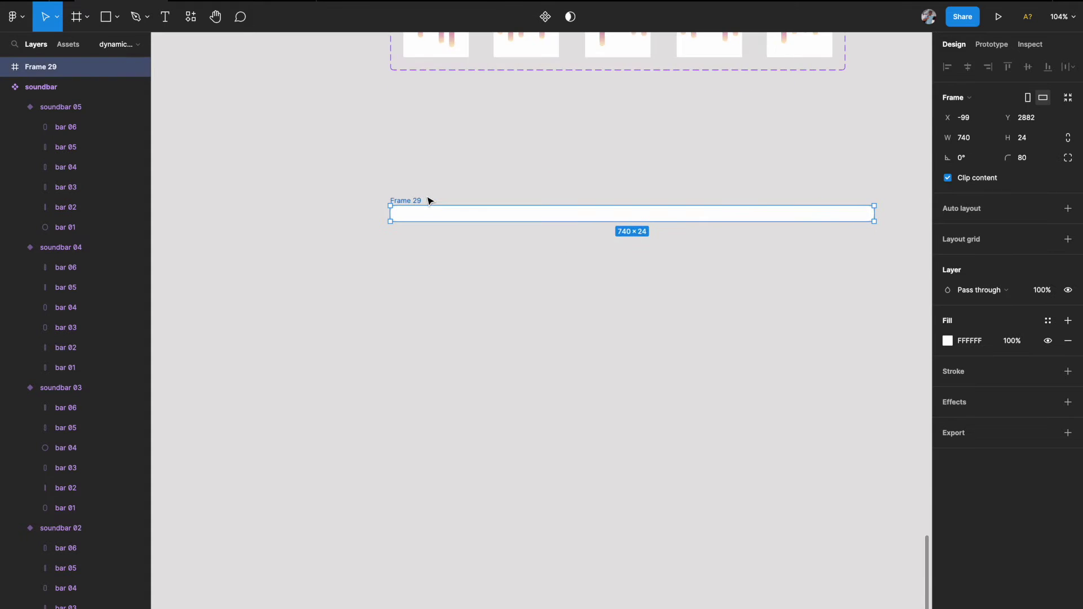
scroll(427, 198, up, 3)
key(r)
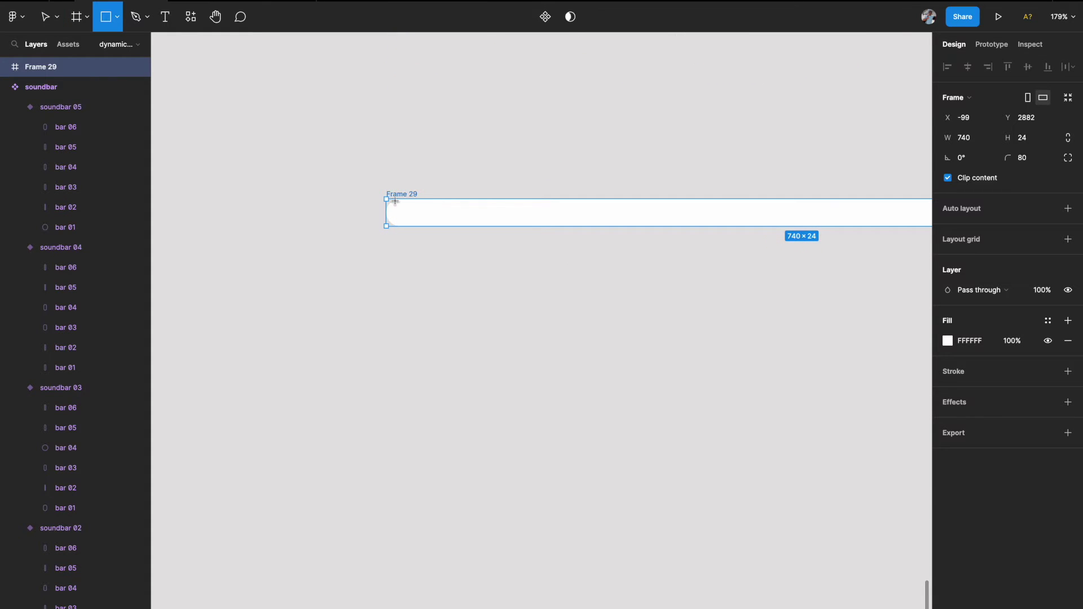
mouse_move(386, 199)
mouse_down()
mouse_move(428, 223)
mouse_move(507, 226)
mouse_up()
scroll(508, 228, down, 3)
click(684, 280)
scroll(682, 278, down, 3)
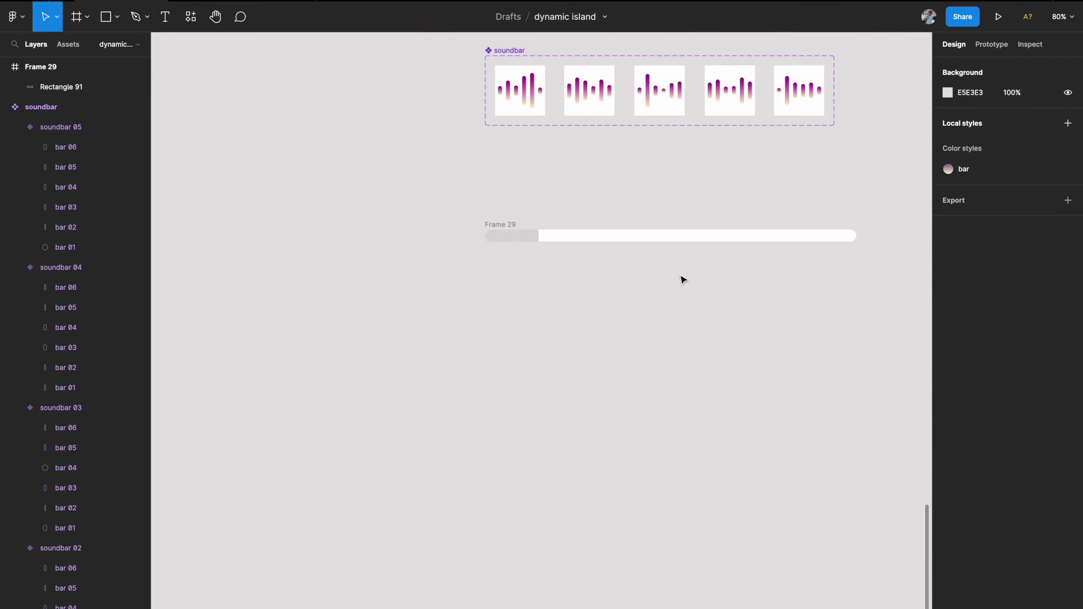
- Set the fill of the rectangle inside the bar frame to white, FFFFFF, following the reference player's progress bar
click(507, 241)
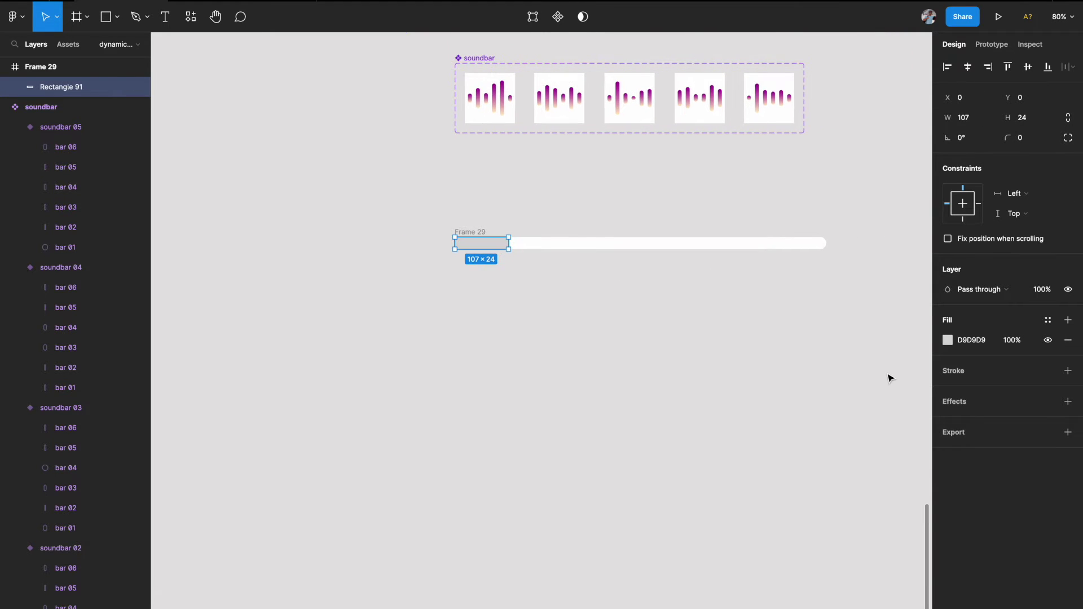
scroll(889, 378, down, 3)
scroll(890, 377, right, 10)
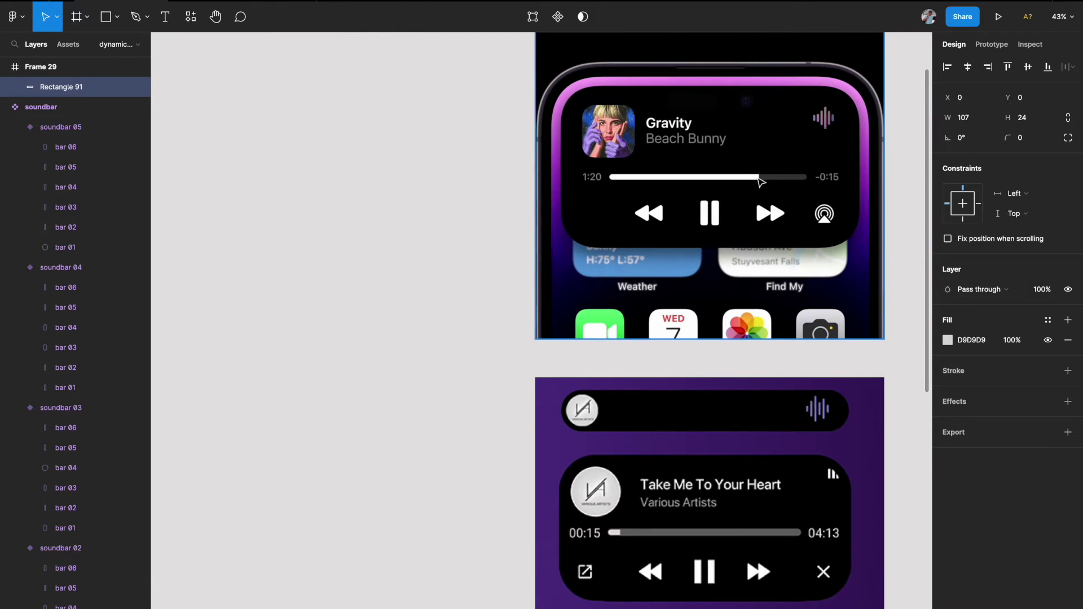
scroll(755, 182, down, 5)
scroll(755, 181, down, 5)
click(583, 350)
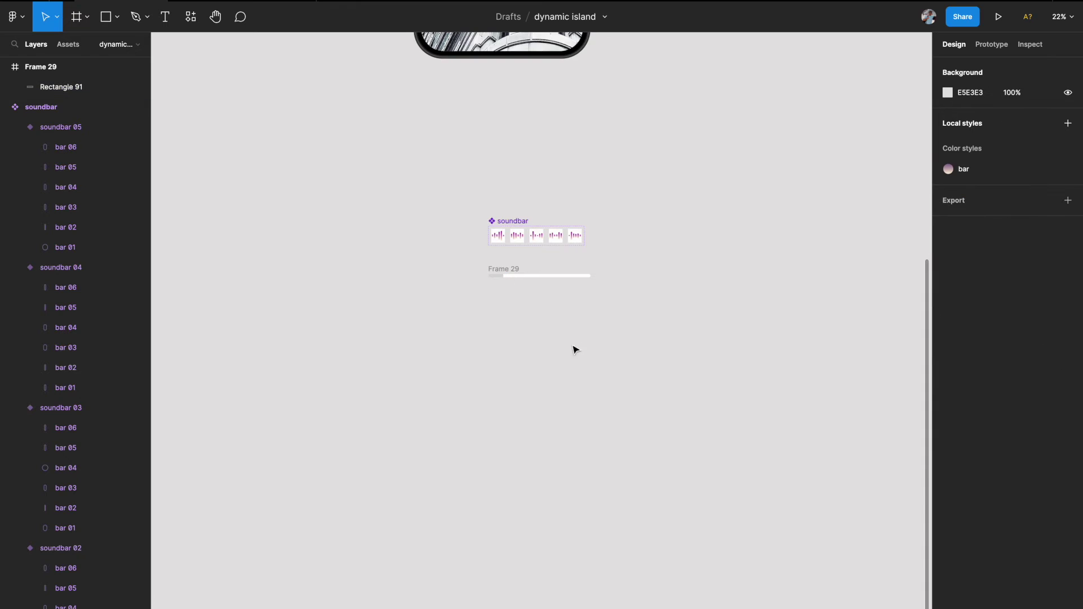
scroll(474, 305, up, 3)
click(523, 256)
scroll(516, 256, up, 3)
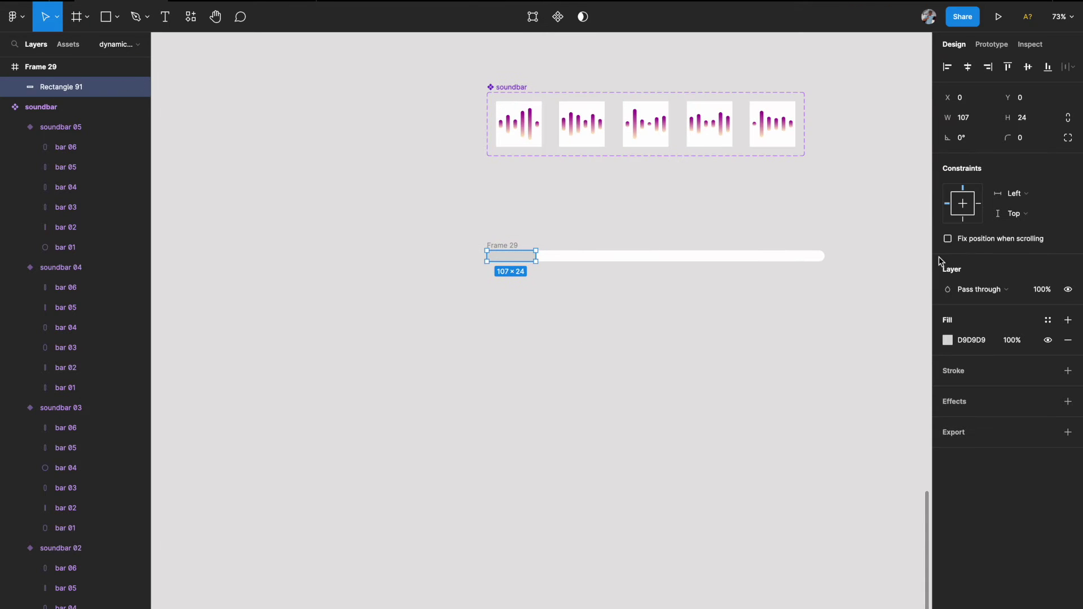
click(947, 340)
click(713, 300)
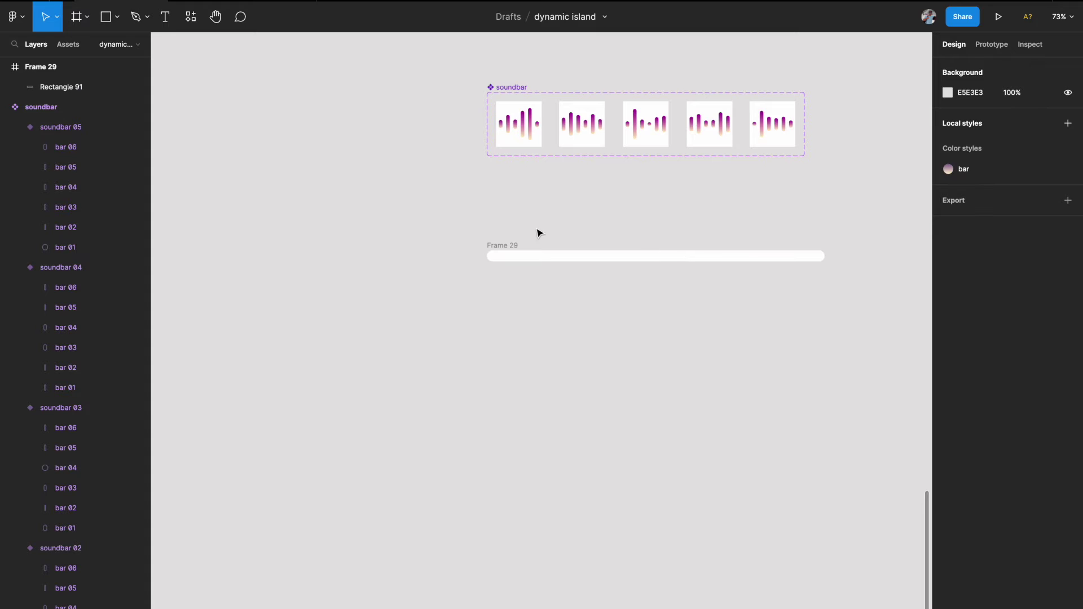
- Change the bar frame's own fill to light grey EAEAEA
click(510, 244)
scroll(636, 261, up, 2)
scroll(635, 263, right, 2)
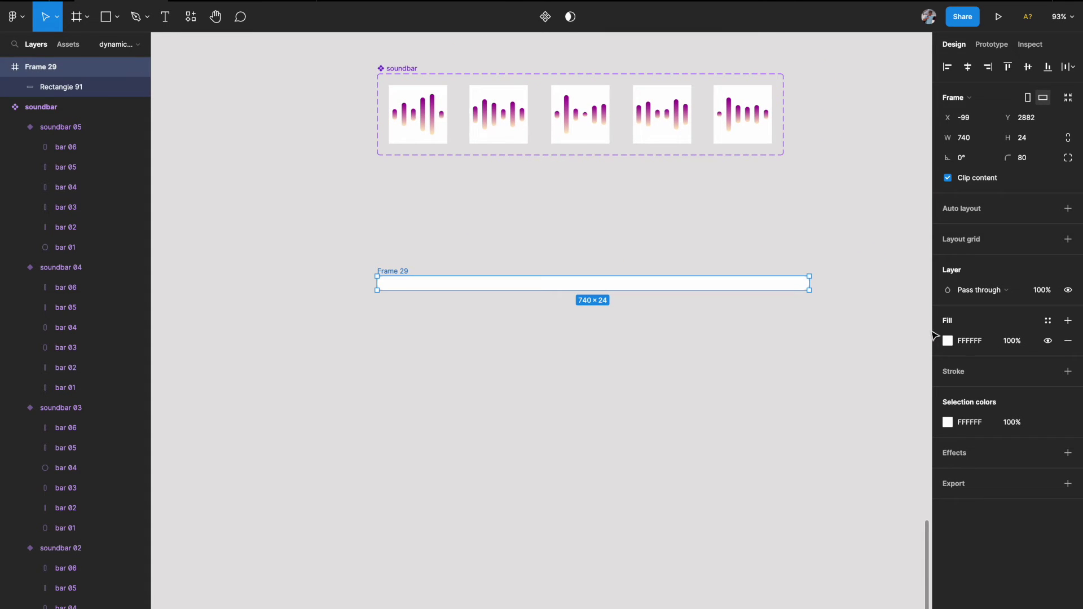
click(948, 341)
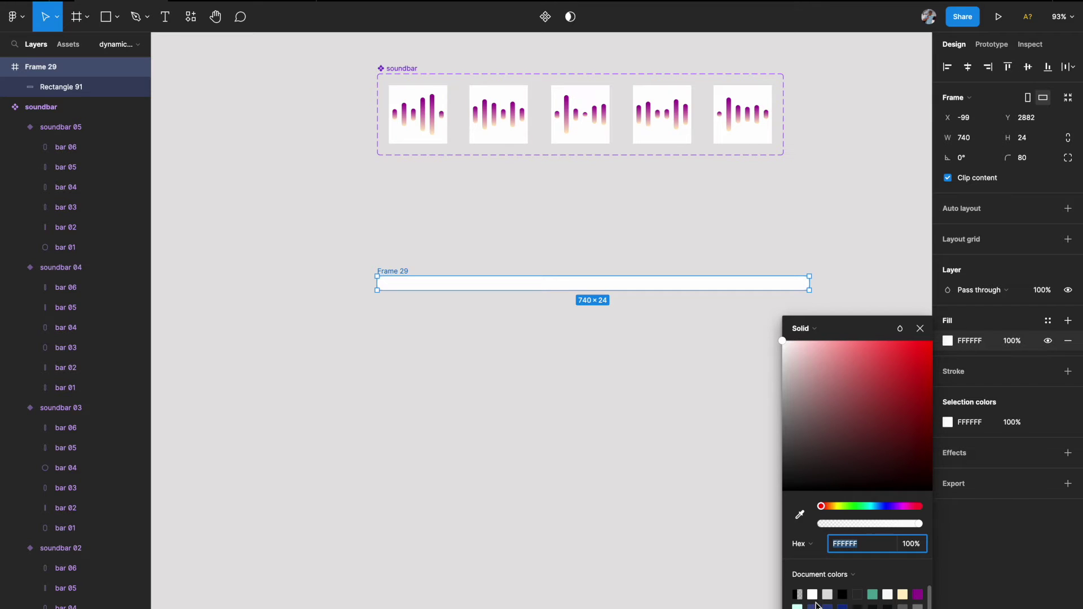
click(857, 594)
drag(794, 367, 779, 355)
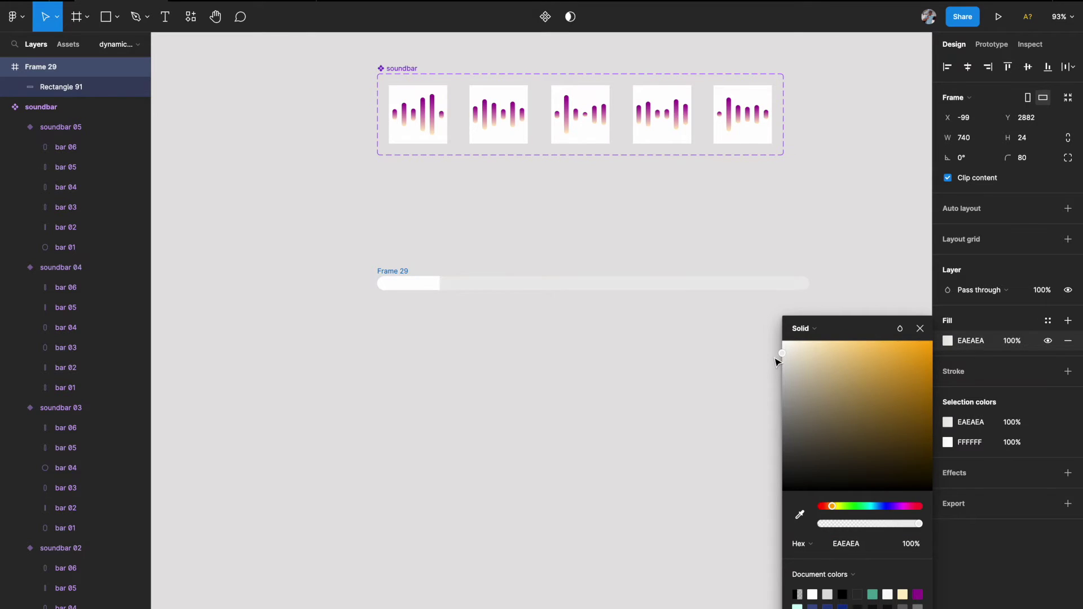
click(920, 328)
click(789, 393)
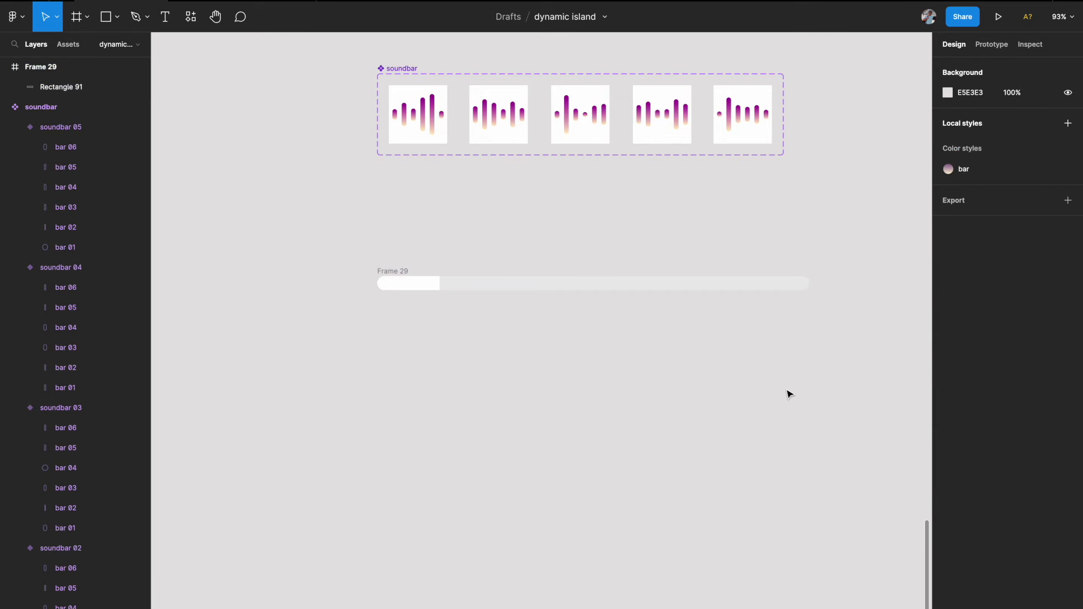
- Duplicate the progress bar frame directly below the original
click(395, 271)
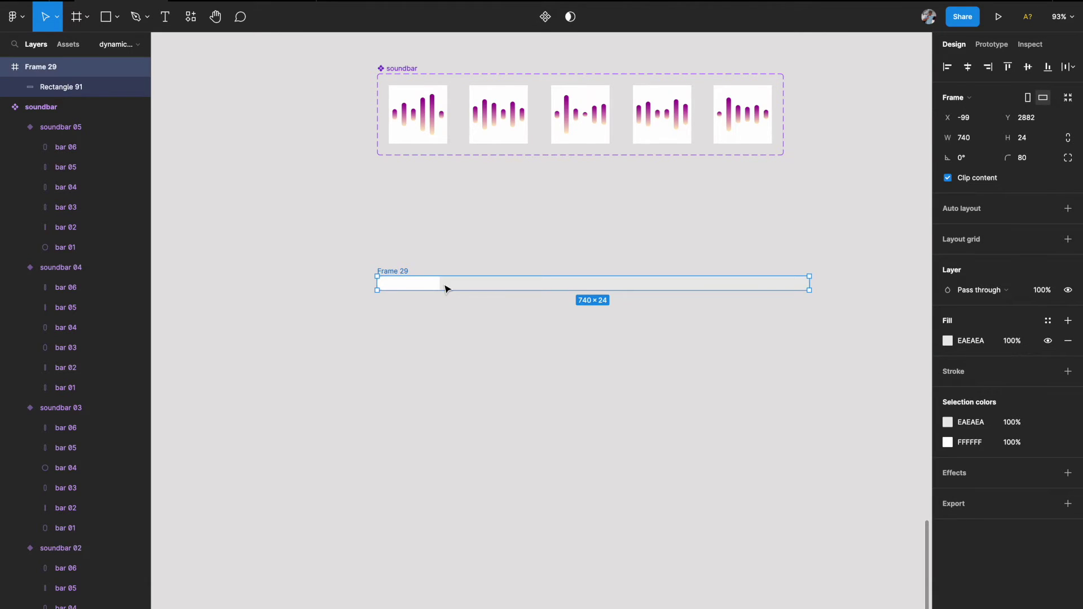
scroll(430, 287, up, 3)
scroll(430, 288, down, 5)
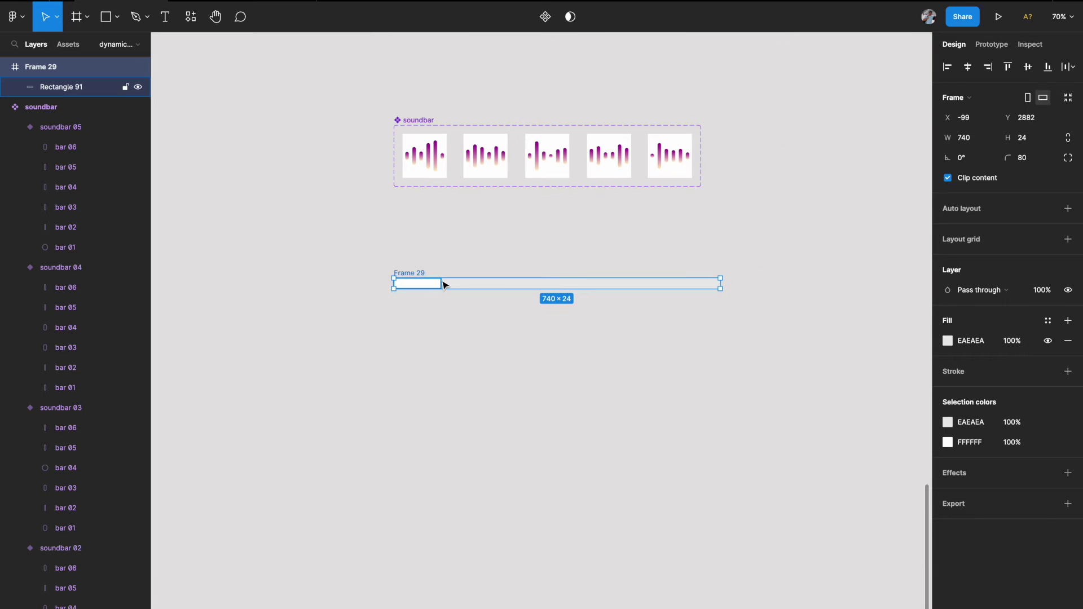
drag(426, 283, 426, 319)
click(425, 360)
- Stretch the white rectangle in the duplicated bar across the frame's full width
click(433, 321)
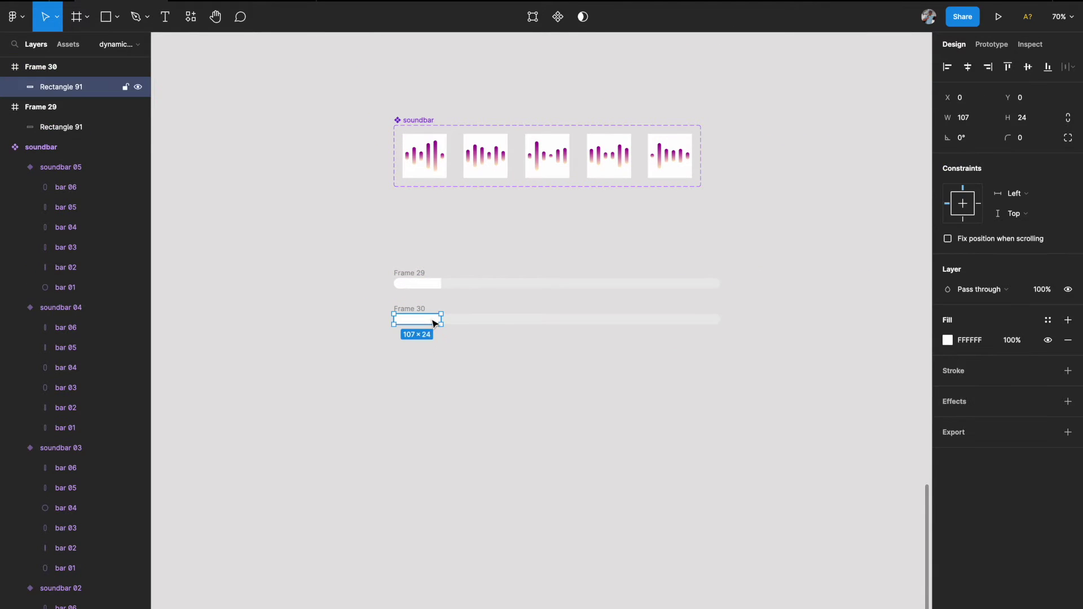
scroll(432, 321, up, 3)
drag(447, 318, 630, 316)
key(ctrl+z)
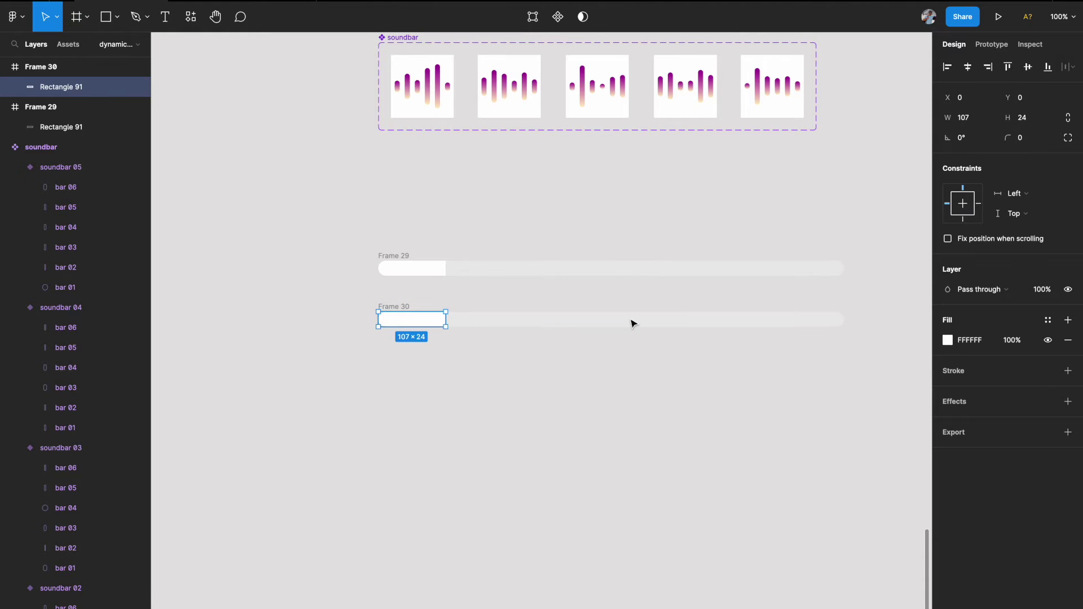
drag(449, 319, 849, 332)
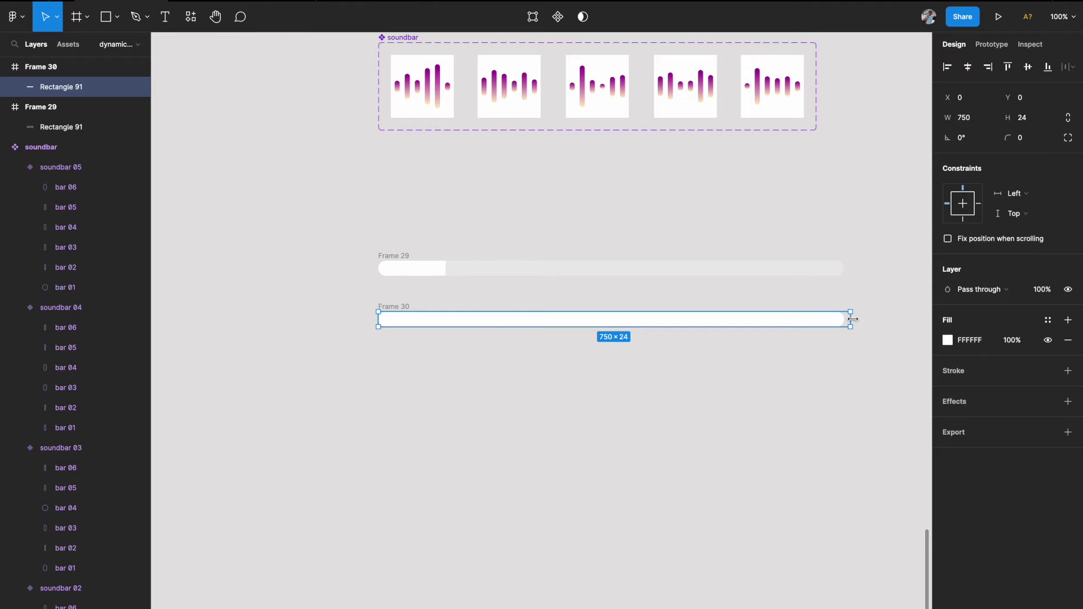
drag(855, 319, 847, 319)
click(759, 390)
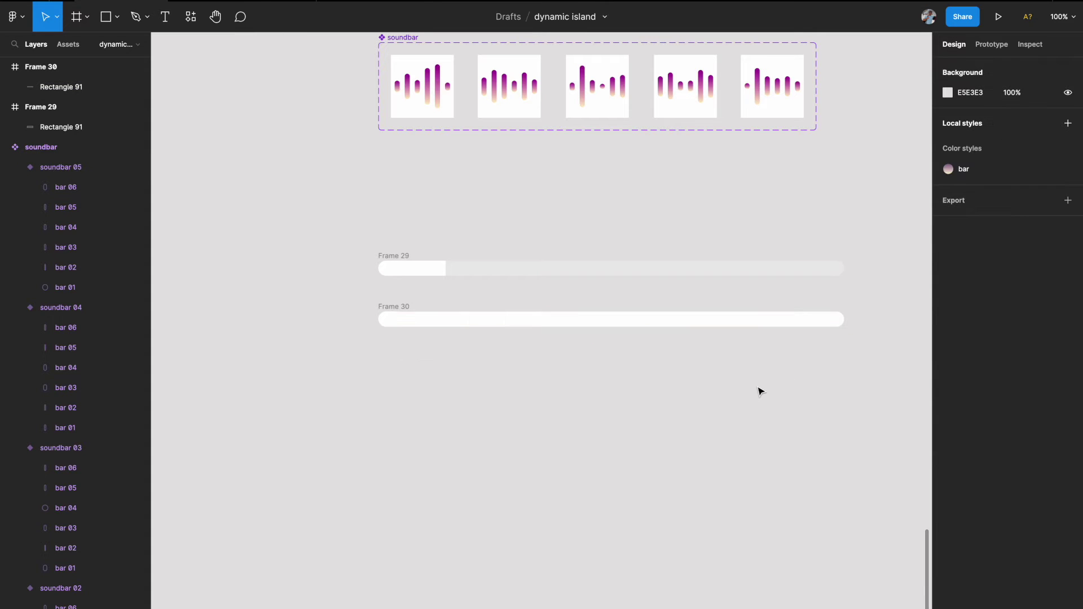
- Shrink the white rectangle in the original bar, Frame 29, to a narrow sliver at its left end
click(410, 269)
scroll(408, 271, up, 3)
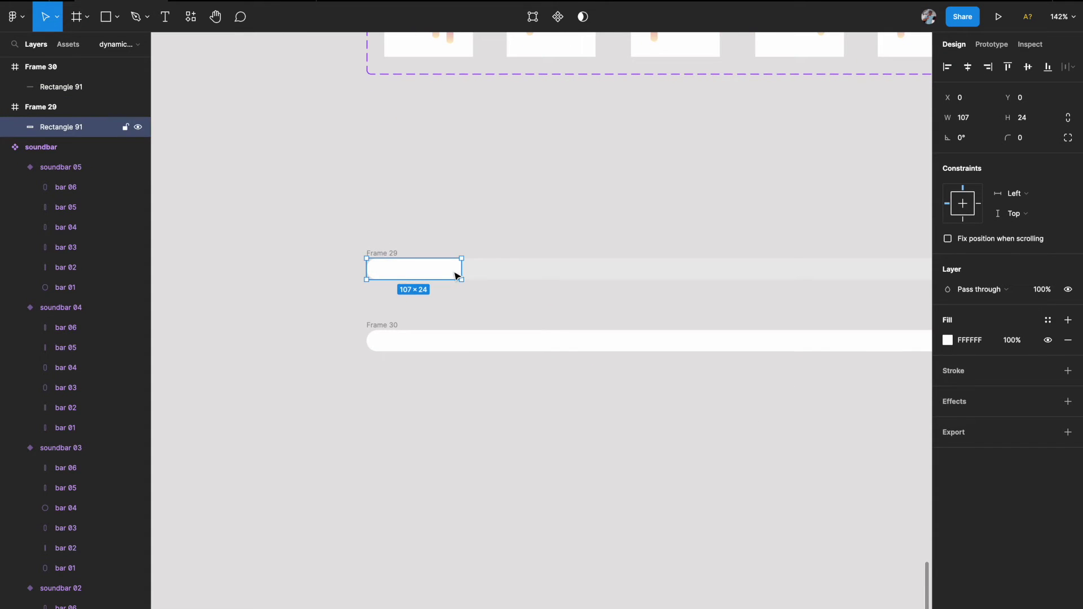
drag(457, 275, 380, 269)
click(336, 301)
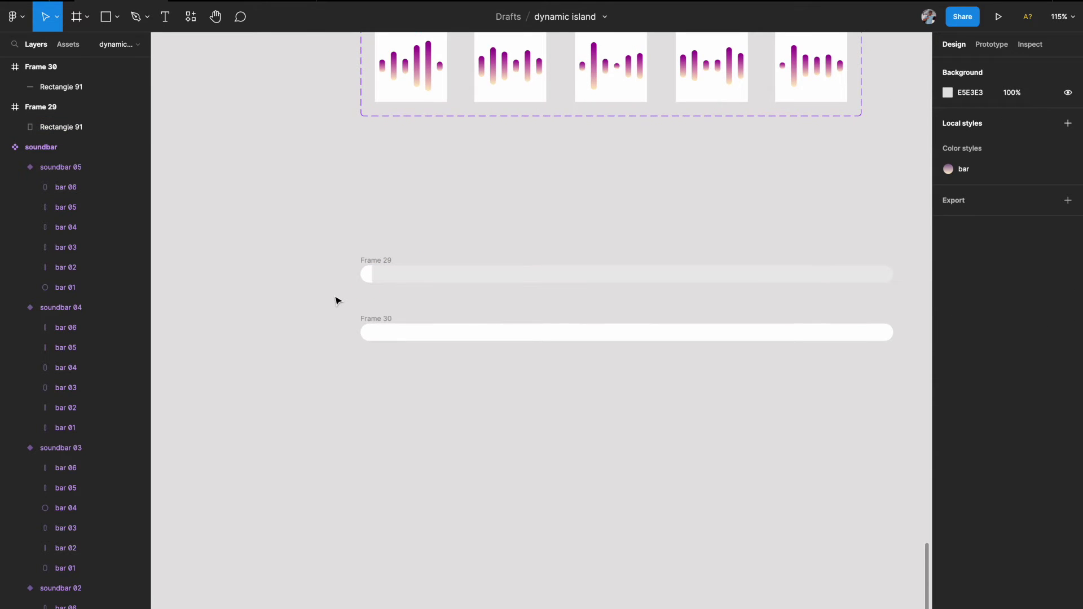
- Batch-rename the two bar frames to progress 1 and progress 2
scroll(336, 301, down, 2)
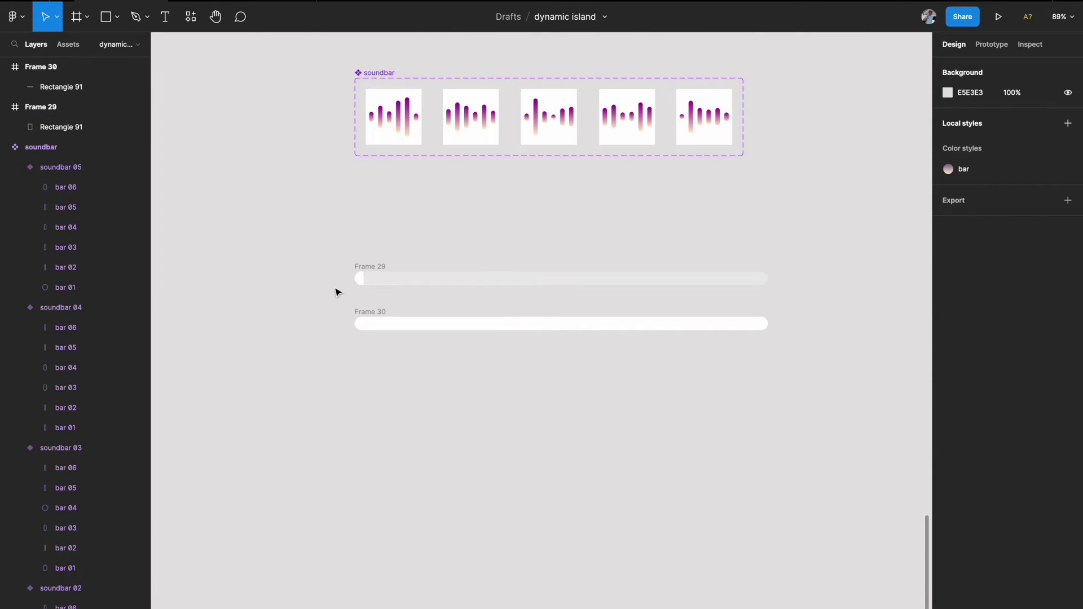
click(370, 270)
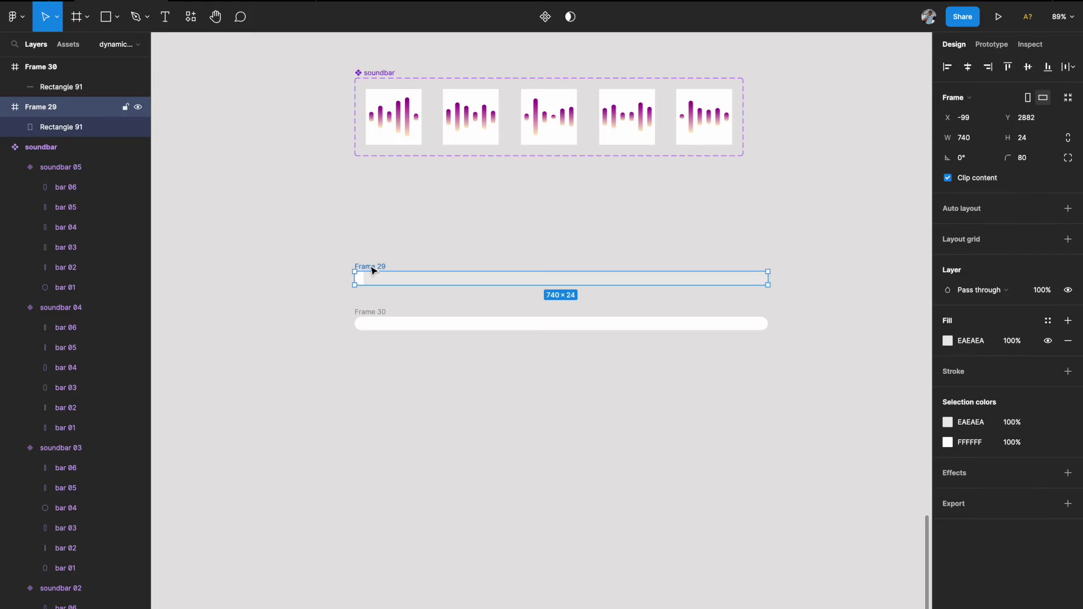
click(375, 313)
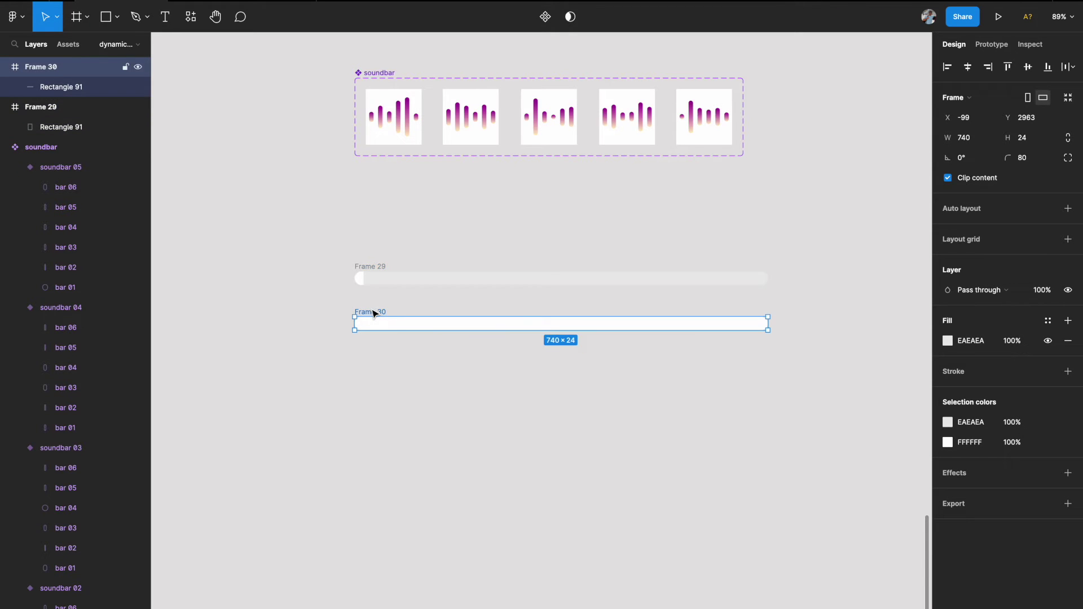
shift+click(367, 270)
right_click(60, 67)
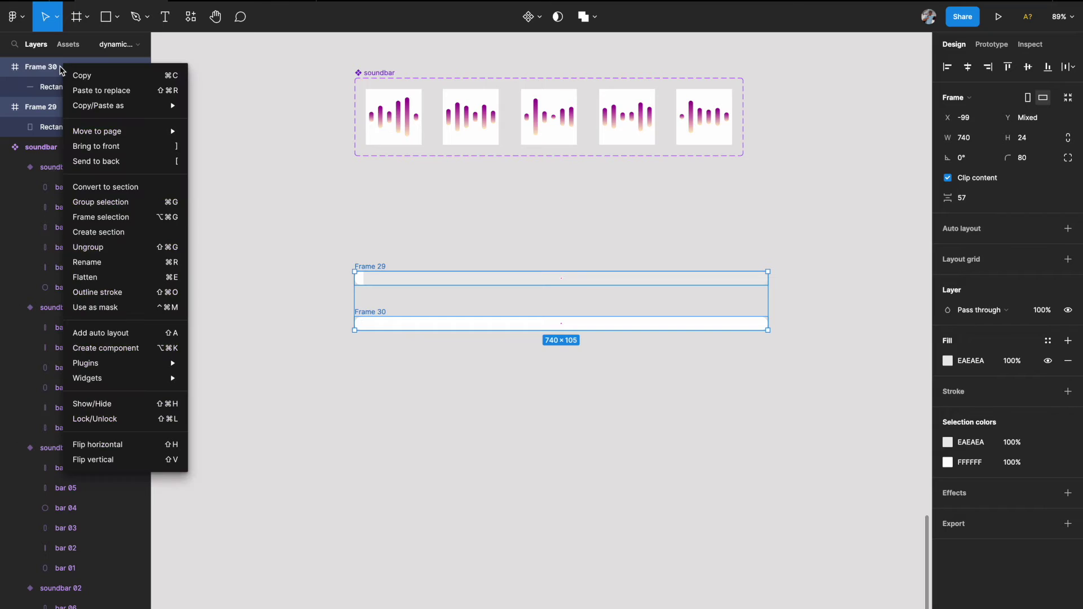
click(114, 262)
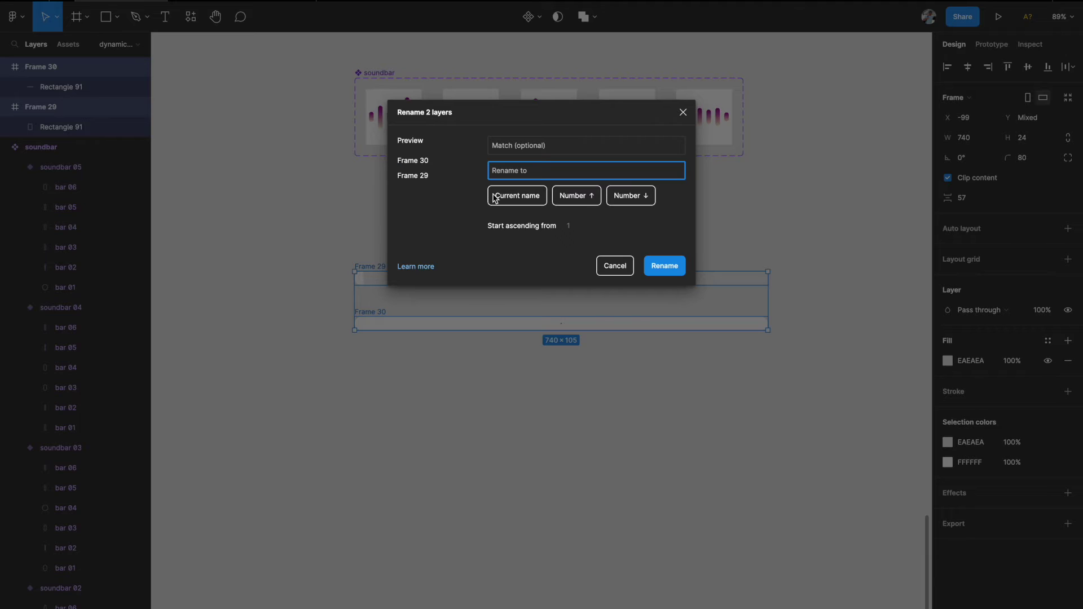
text(progress)
click(668, 265)
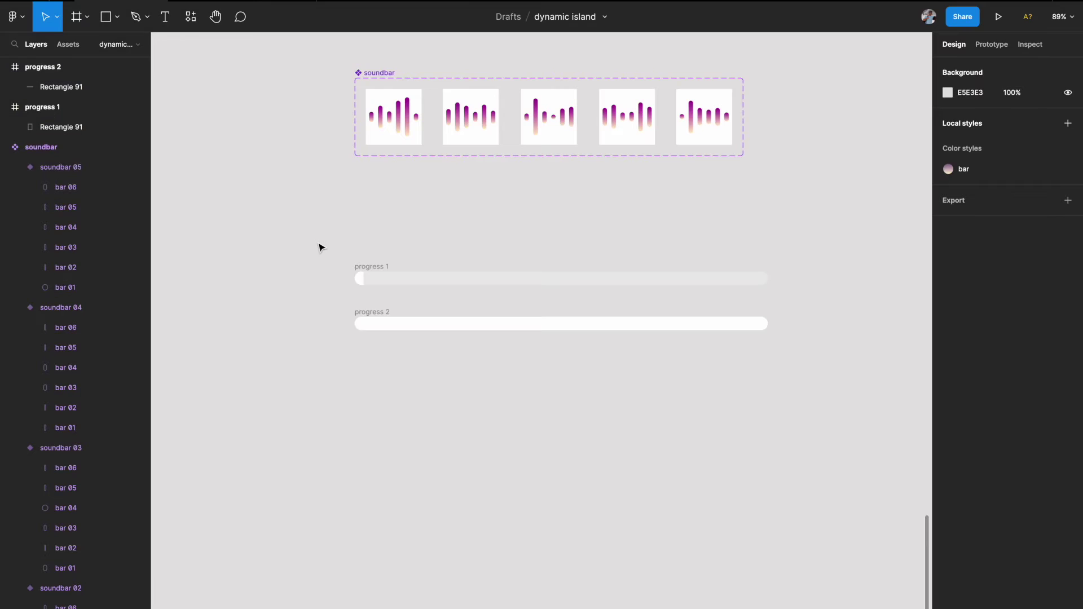
- Combine the two progress frames into a component set and name it progress
drag(300, 226, 778, 437)
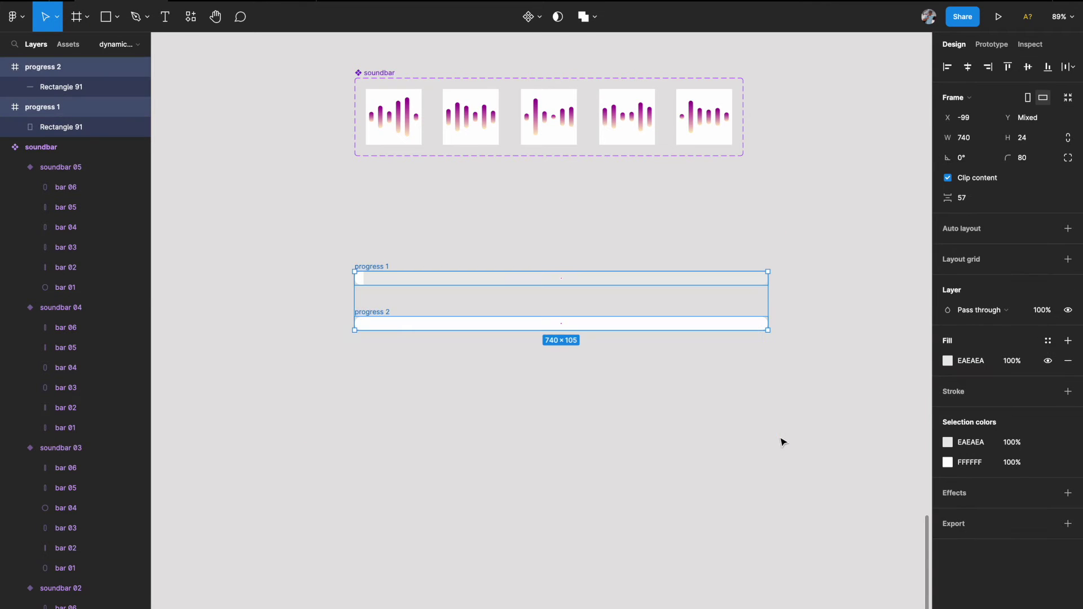
click(543, 20)
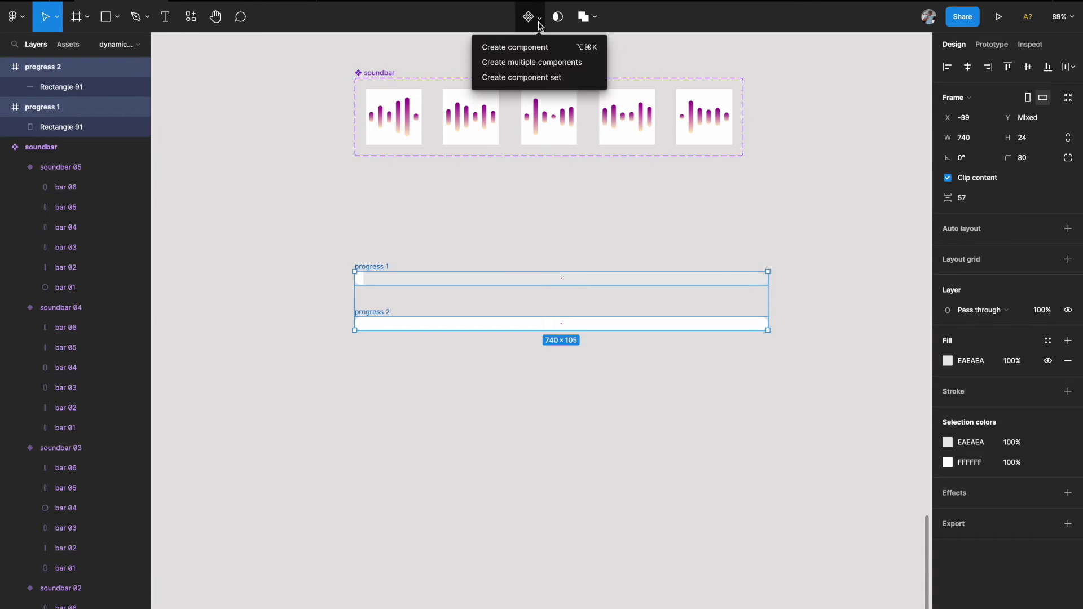
click(520, 81)
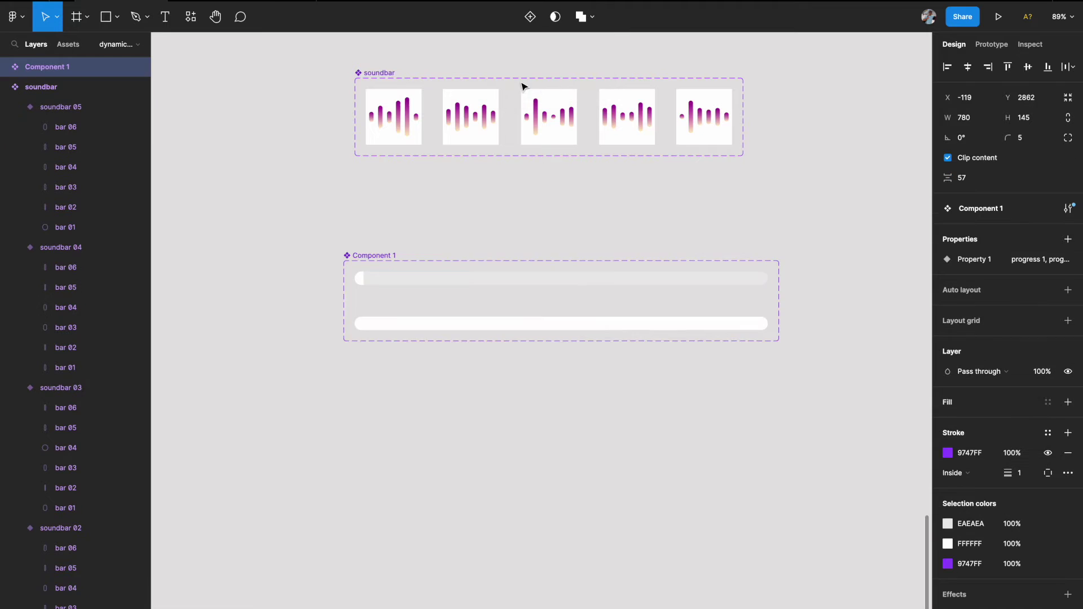
double_click(69, 68)
text(progr)
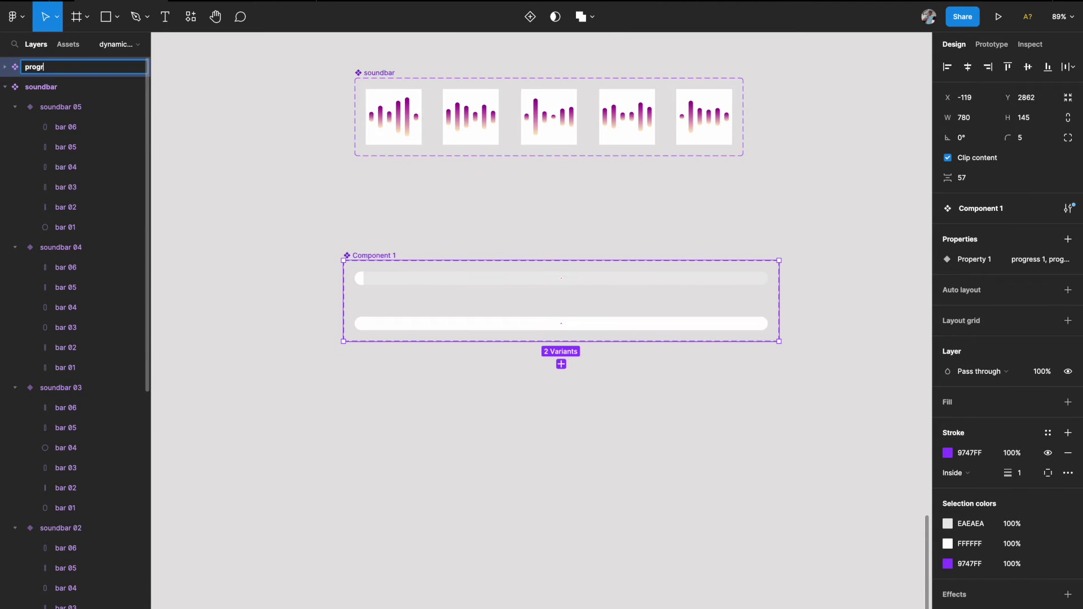
key(Return)
click(283, 225)
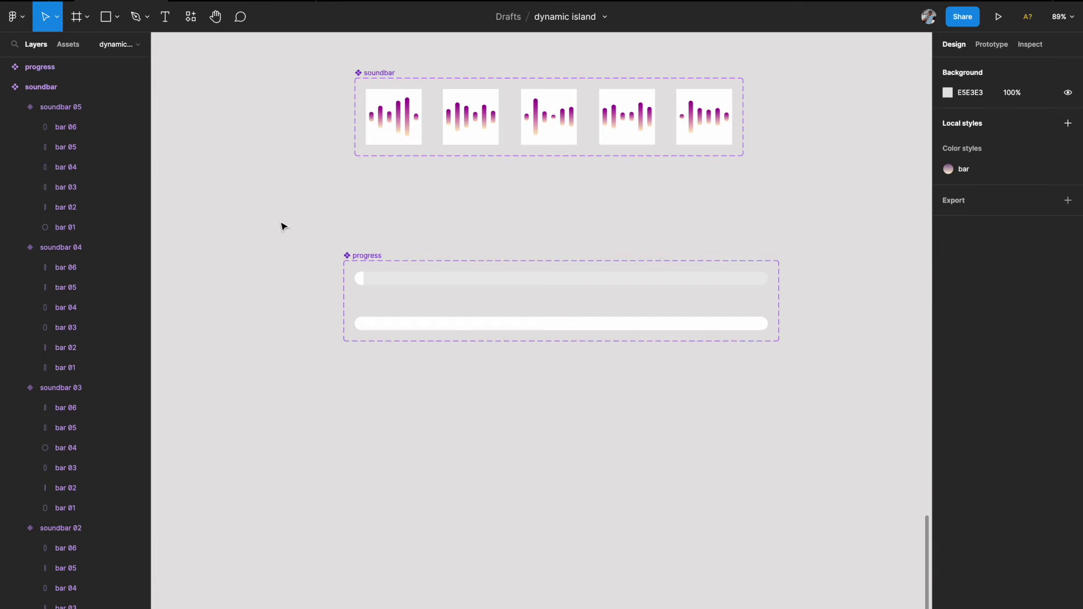
- Add a prototype connection from the progress 1 variant to the progress 2 variant
scroll(289, 236, down, 1)
click(427, 265)
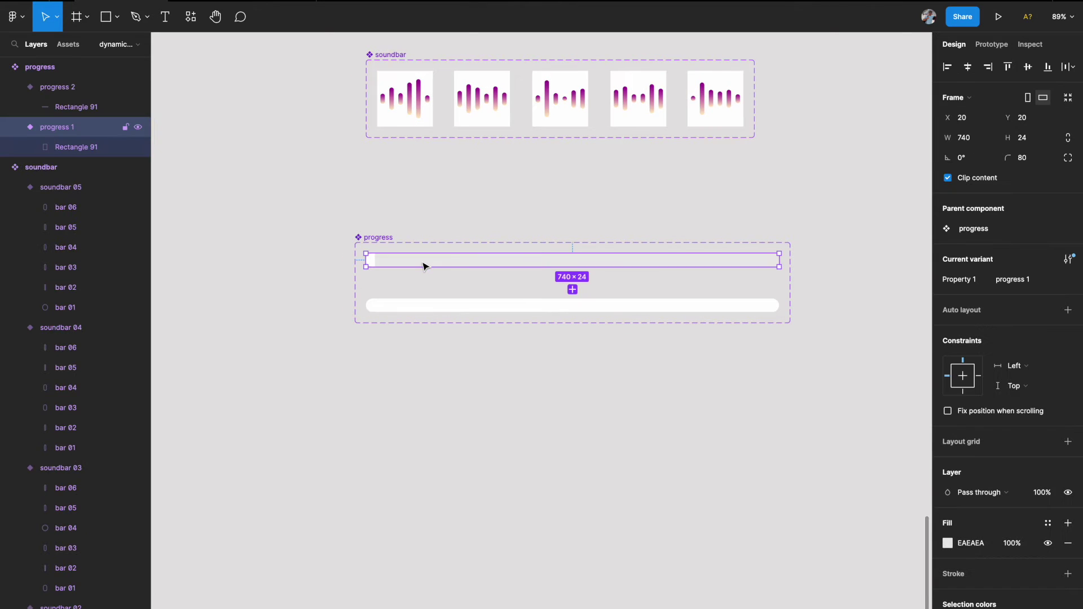
click(989, 48)
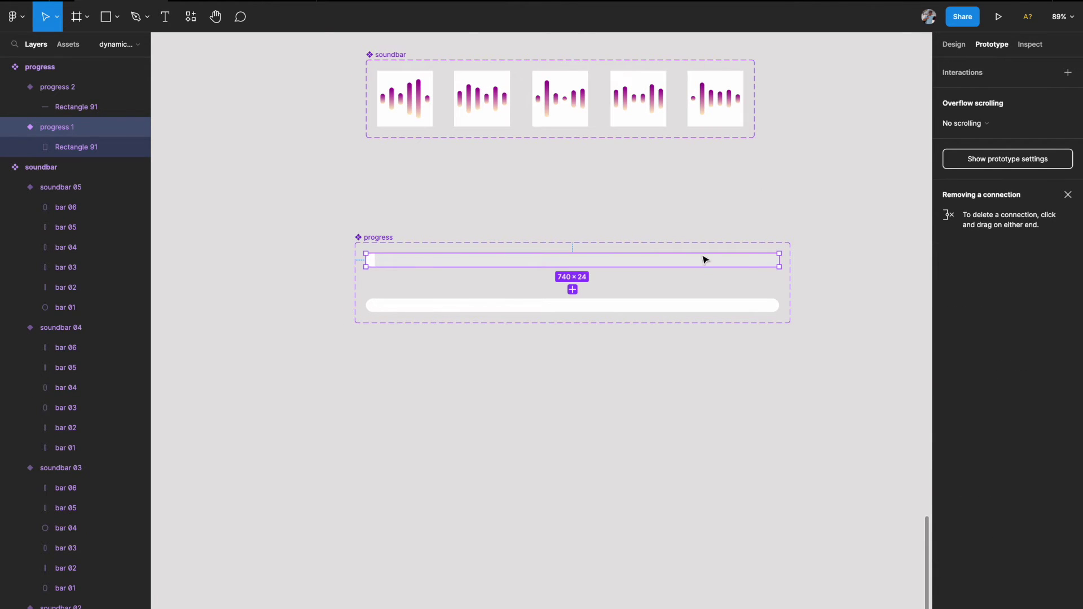
mouse_move(778, 268)
drag(778, 260, 709, 311)
scroll(659, 321, up, 5)
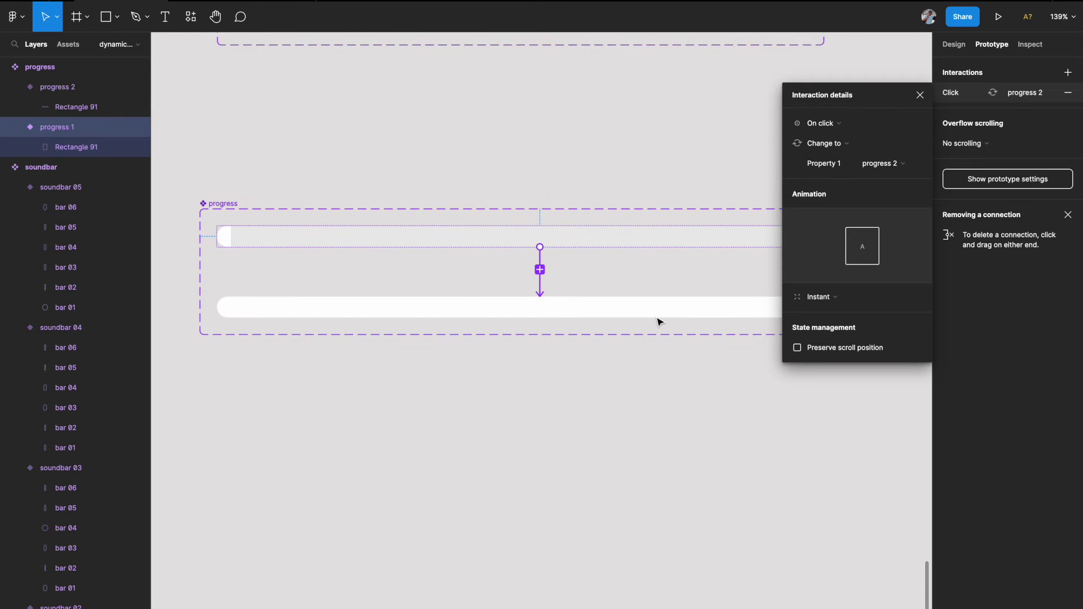
- Set the progress 1 interaction to trigger after a delay of 1 ms
click(835, 122)
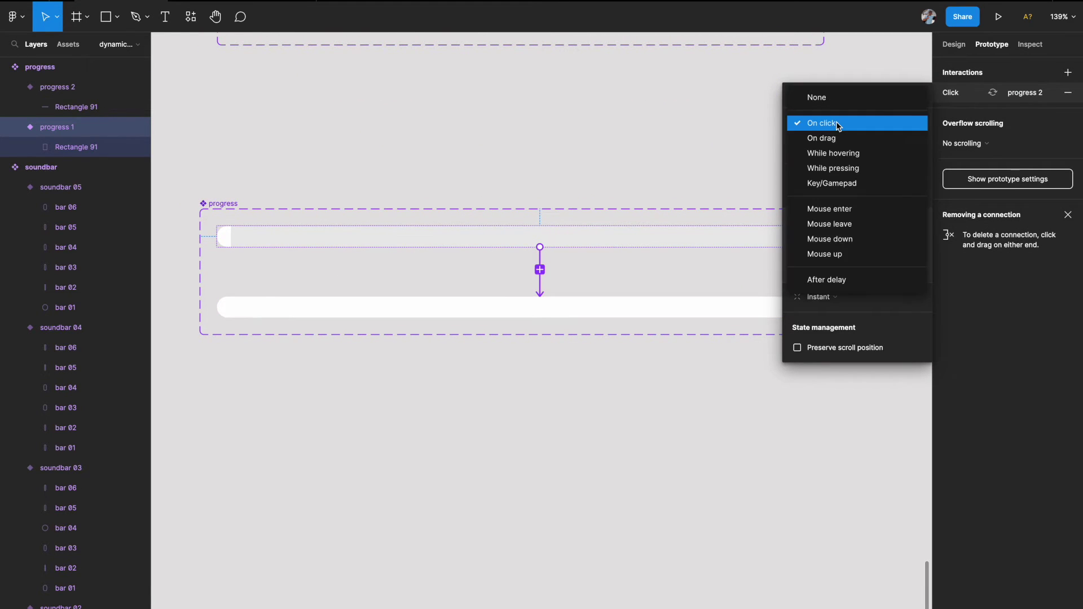
click(831, 280)
click(885, 131)
text(1)
key(Return)
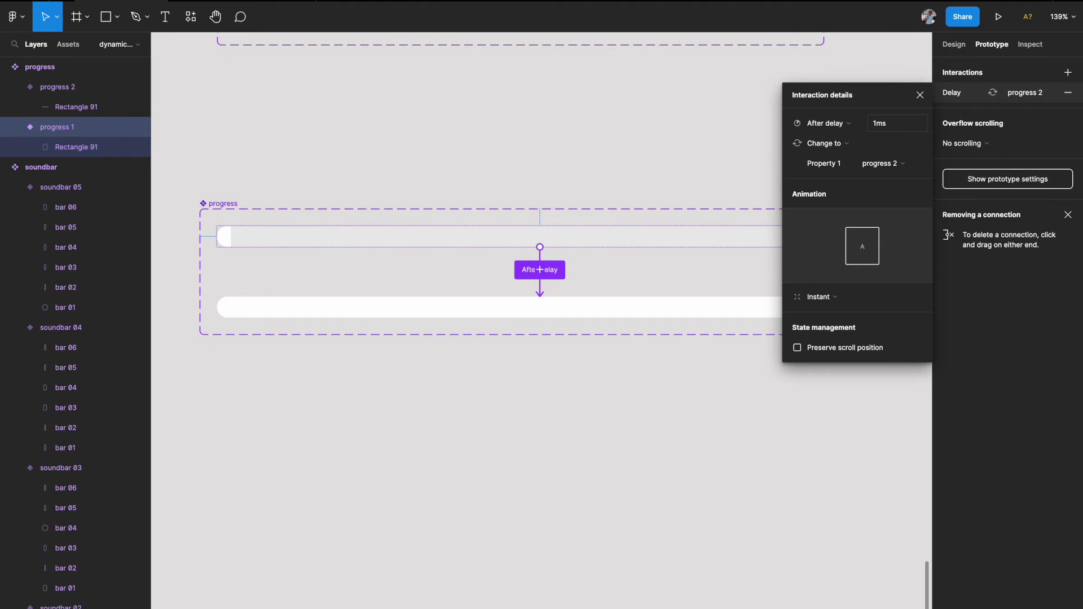
- Switch the progress transition to Smart animate and edit its duration
click(839, 297)
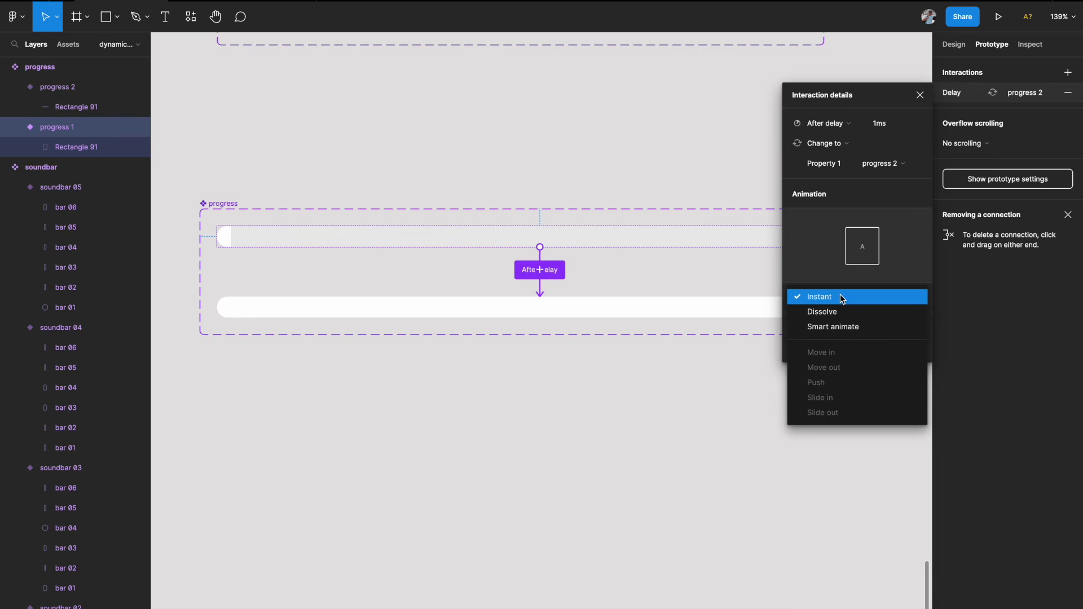
click(833, 326)
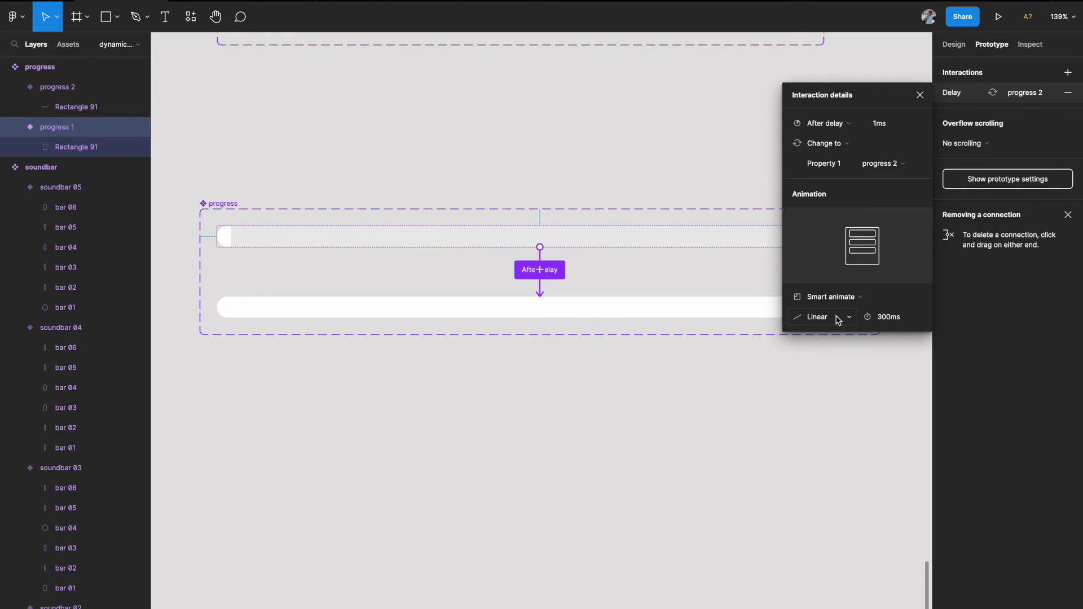
scroll(652, 358, down, 5)
scroll(653, 357, right, 2)
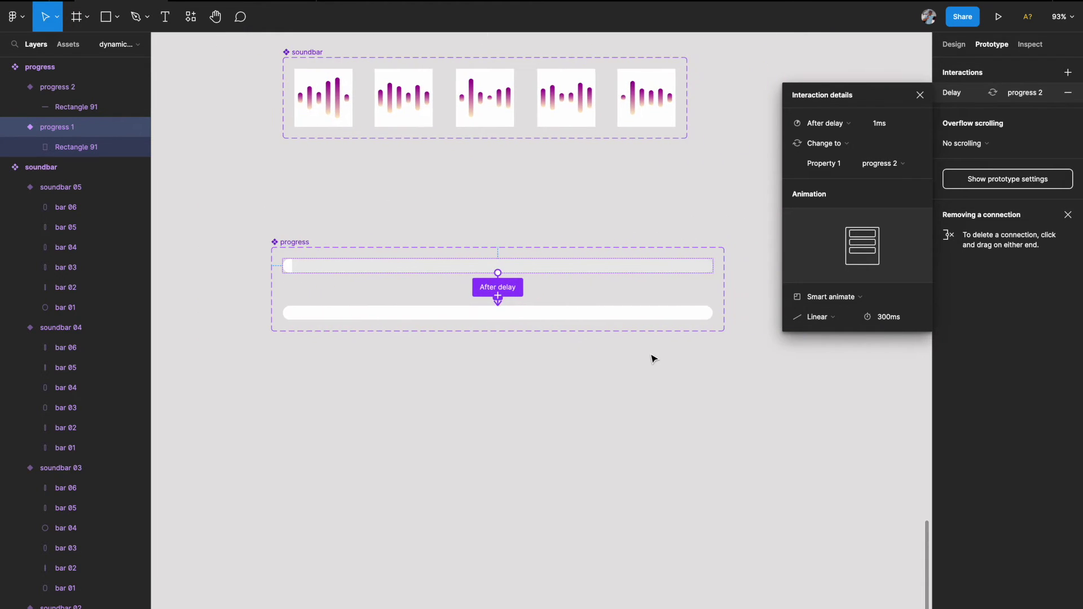
click(886, 319)
text(1)
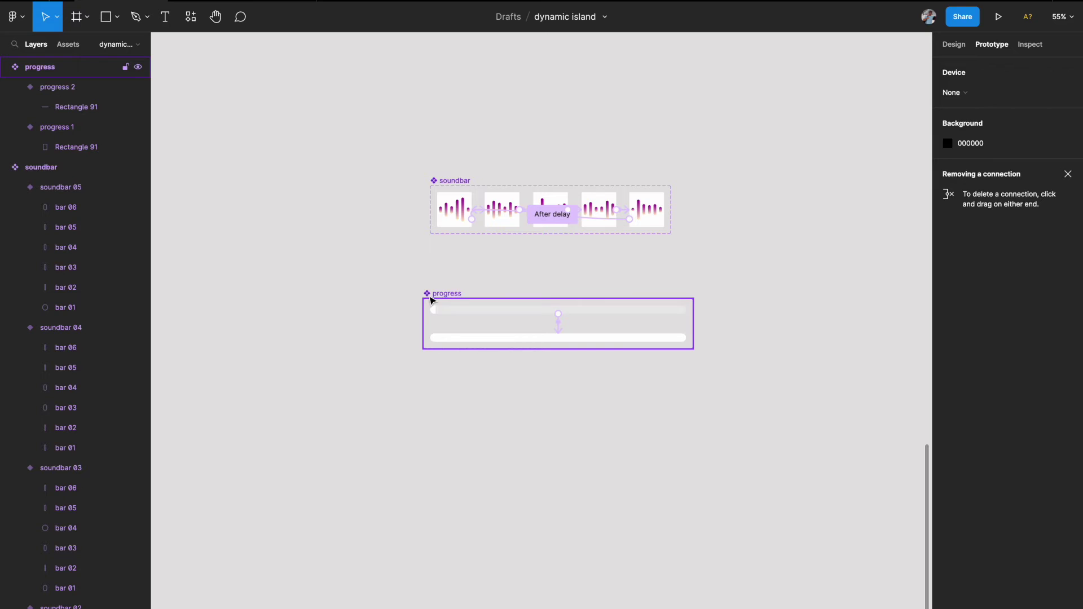
- Check the local components, and examine the iPhone mockup alongside the music player reference images
click(71, 48)
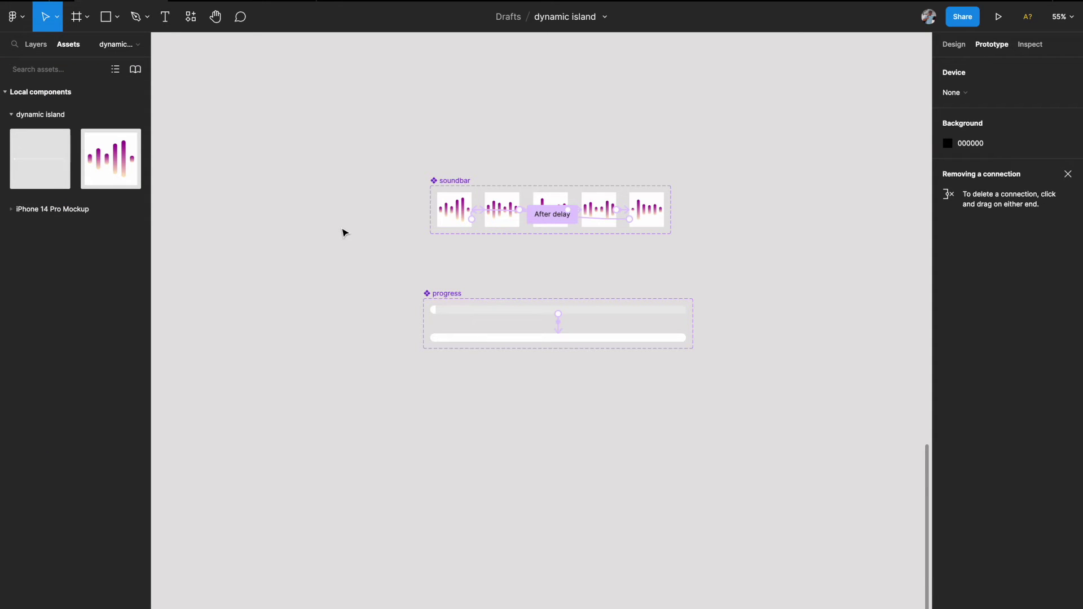
scroll(344, 232, up, 10)
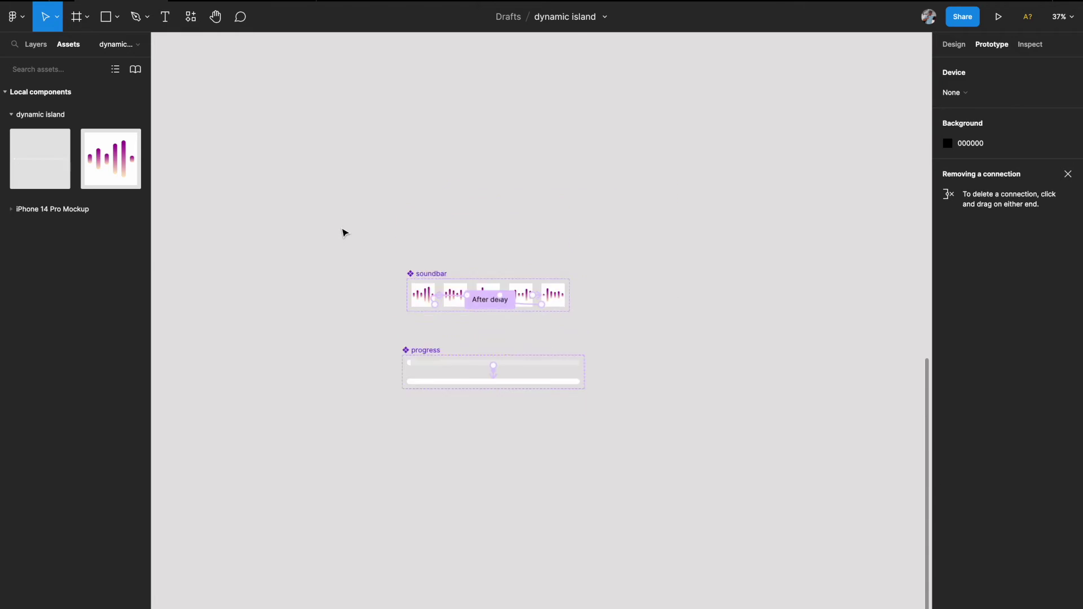
scroll(343, 233, down, 3)
scroll(530, 245, down, 2)
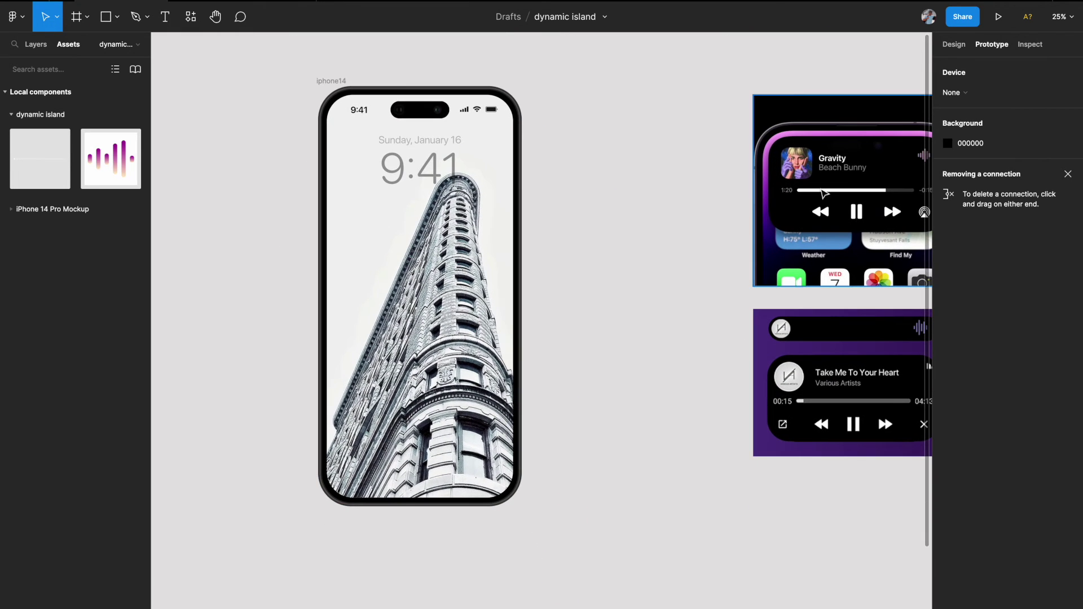
scroll(808, 176, left, 2)
scroll(806, 177, right, 4)
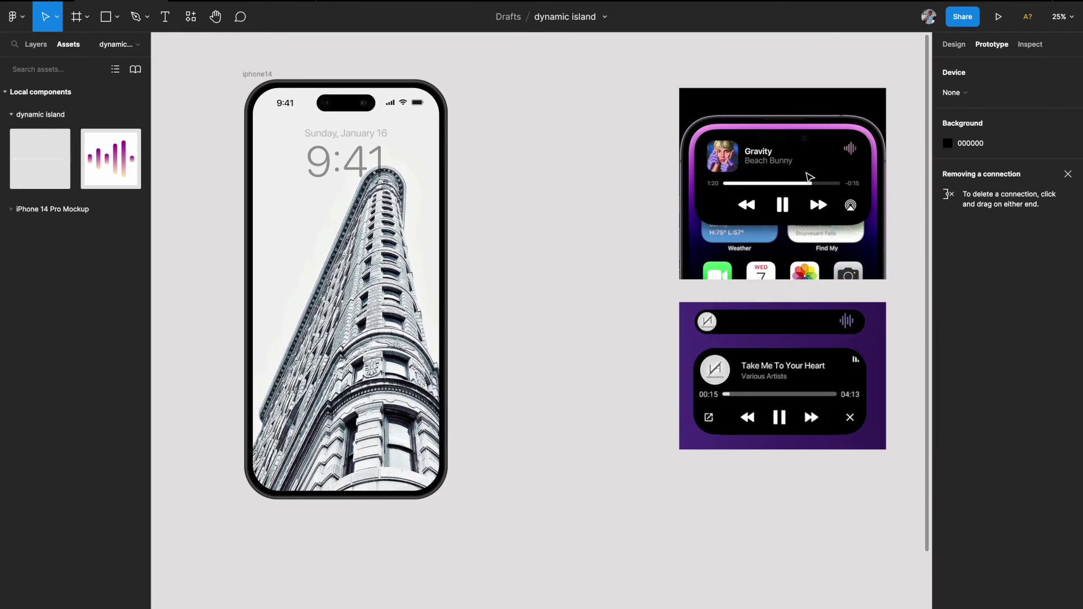
scroll(575, 228, left, 2)
scroll(384, 197, up, 3)
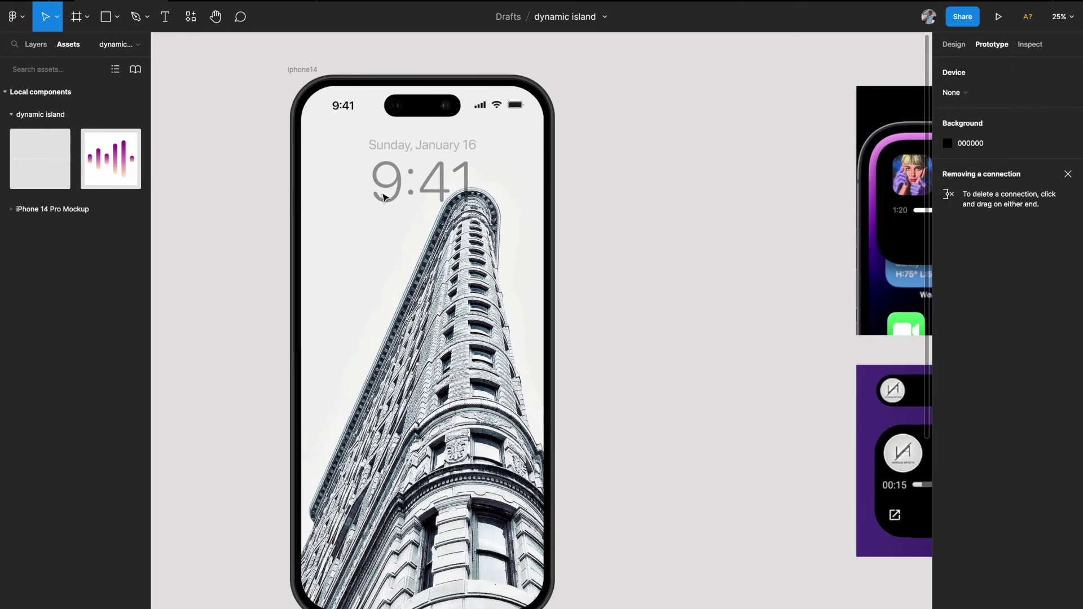
- Draw a frame about 1040 × 475 across the phone screen just below the Dynamic Island cutout and fill it with black 000000
click(953, 44)
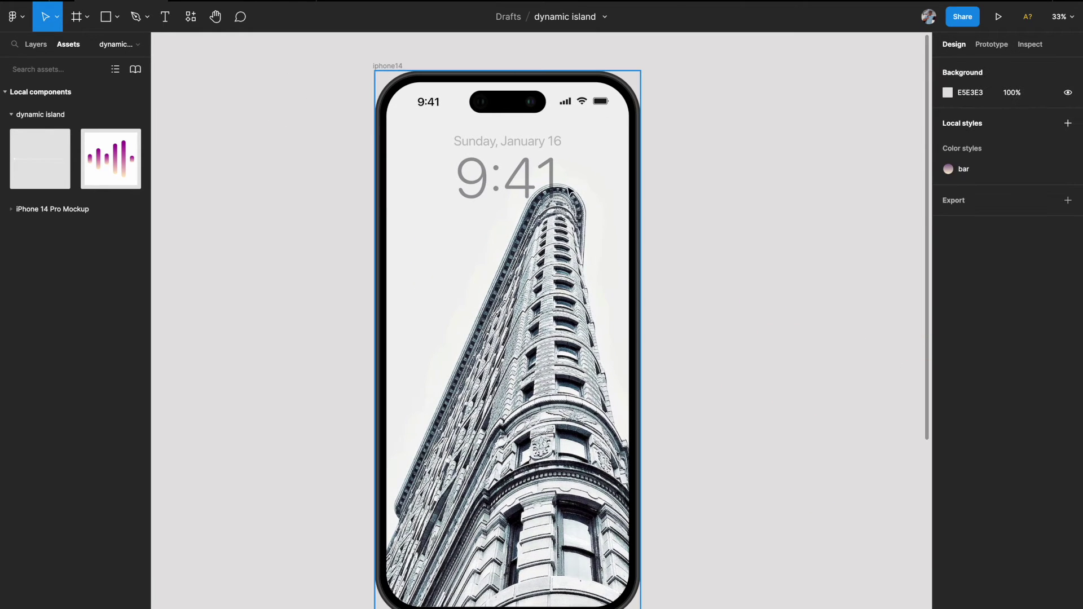
key(f)
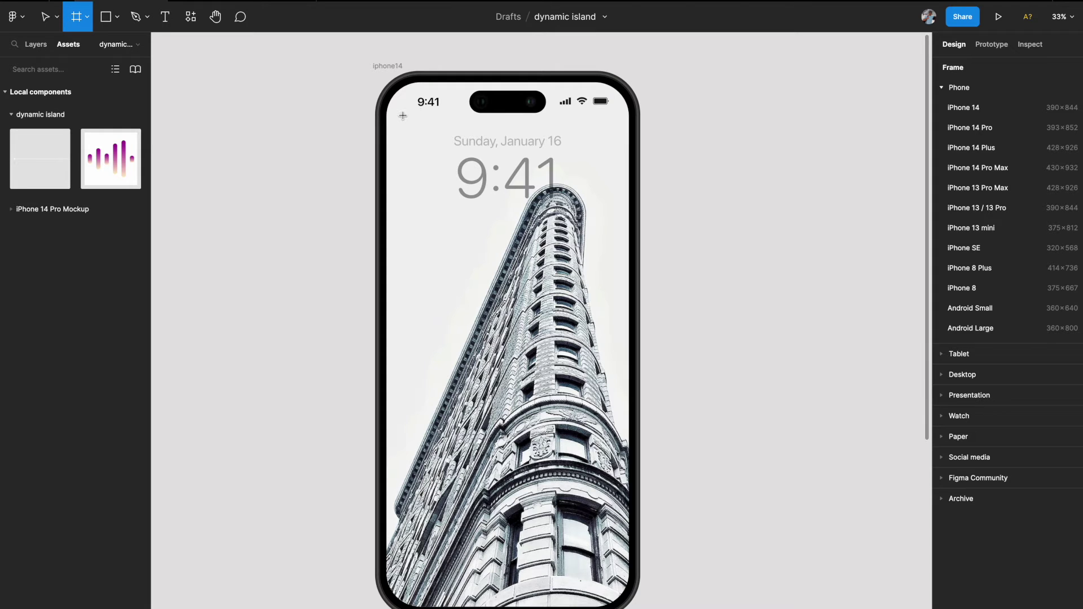
drag(403, 111, 619, 210)
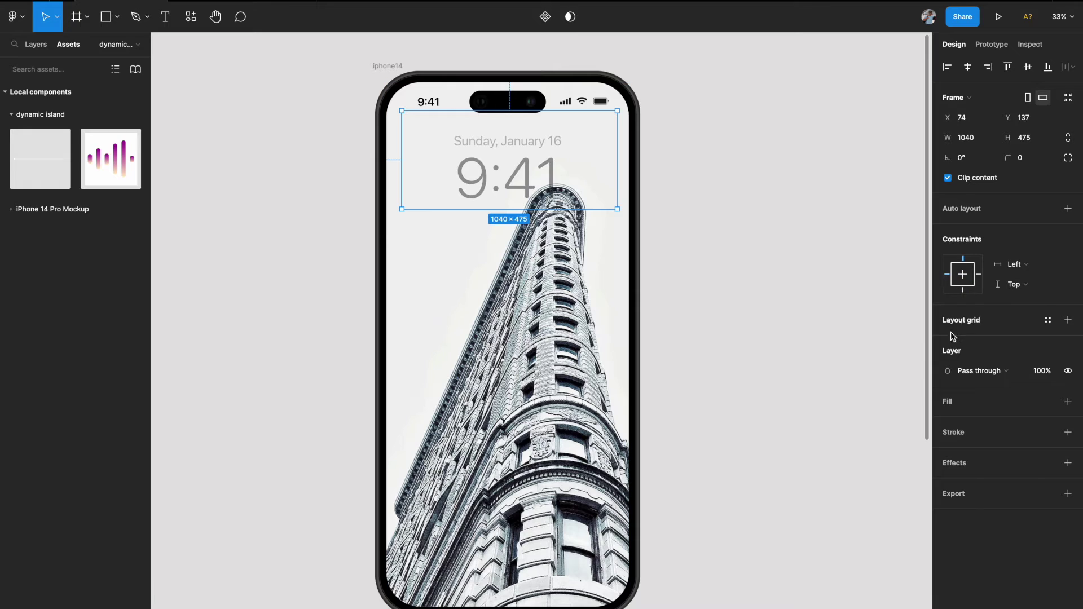
click(1068, 401)
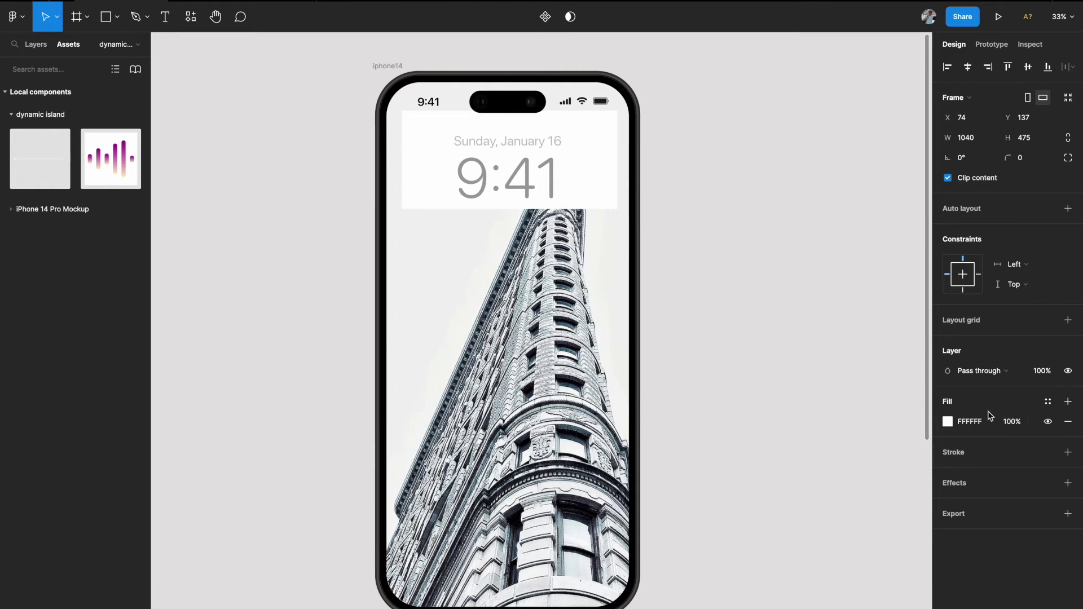
click(949, 422)
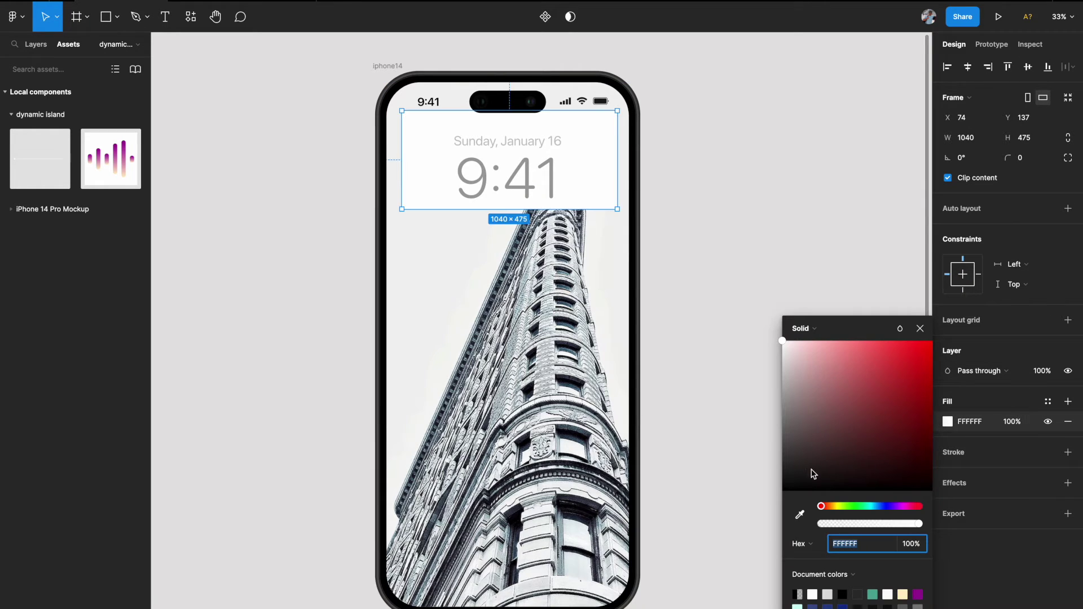
drag(813, 474, 761, 529)
click(920, 328)
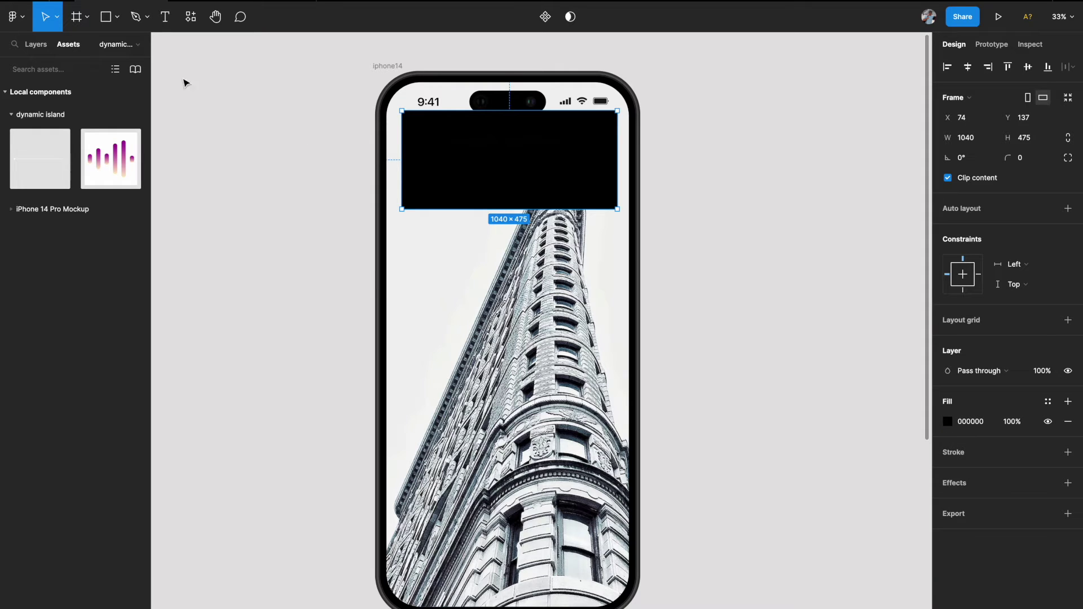
- Move the black frame out of 2-SCREEN to directly above PHONE inside iphone14, and set its corner radius to 130
click(36, 44)
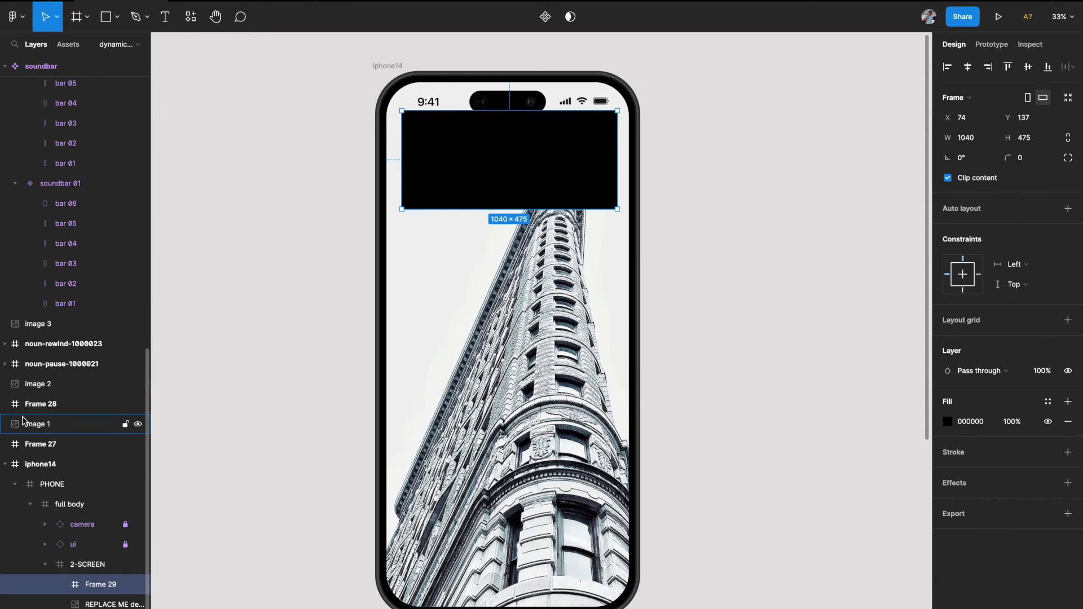
drag(46, 586, 41, 480)
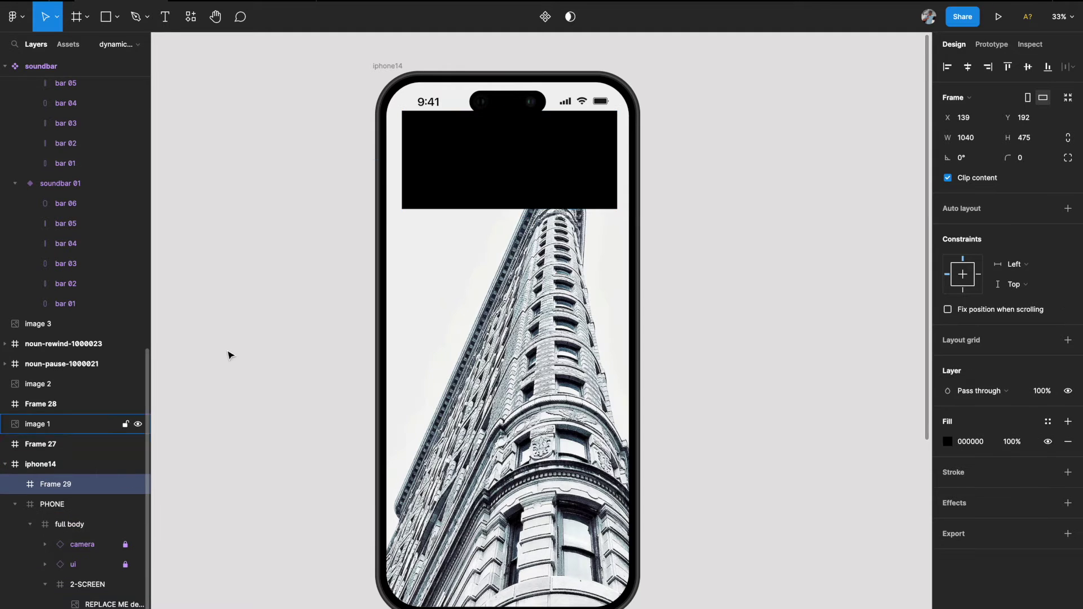
scroll(501, 147, right, 2)
scroll(501, 147, up, 1)
click(1035, 160)
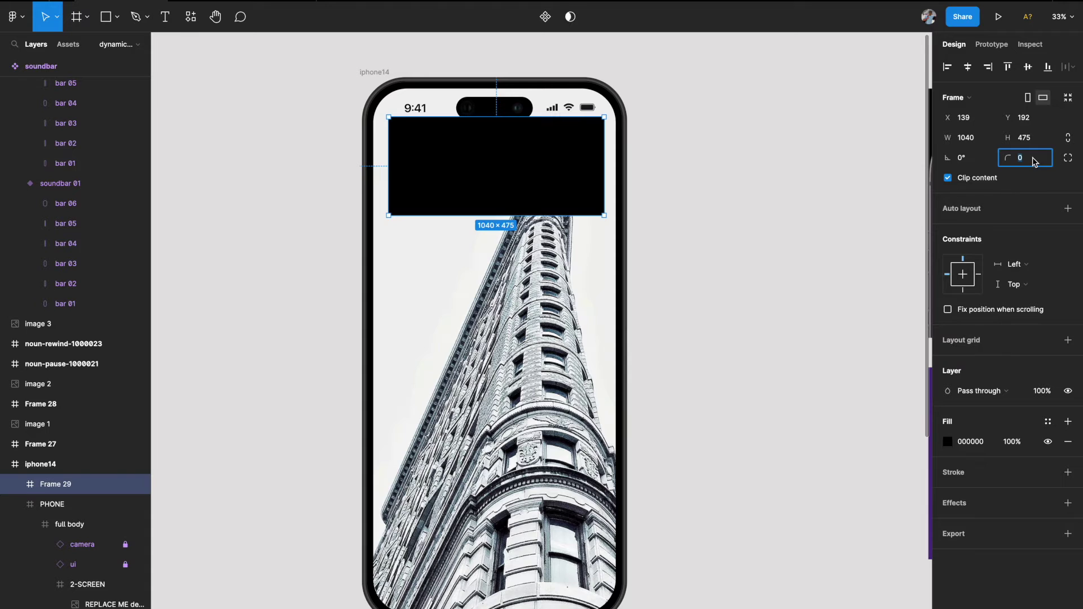
text(130)
key(Return)
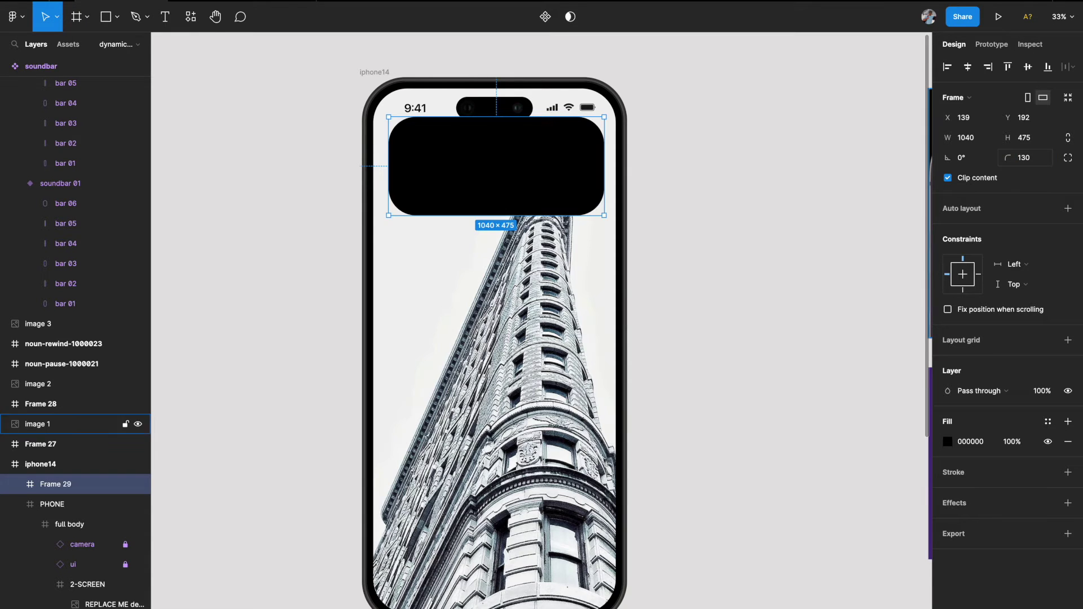
- Fit the black frame at 1102 × 706 across the top of the phone screen, covering the Dynamic Island cutout, and name it island
scroll(514, 145, up, 2)
drag(498, 112, 501, 88)
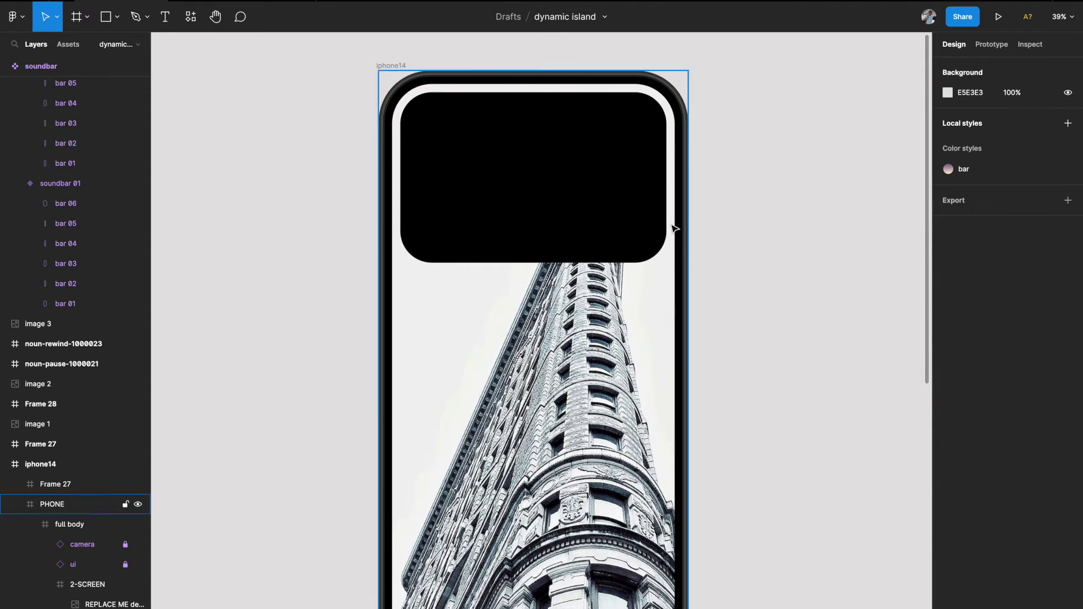
click(634, 213)
scroll(637, 216, down, 5)
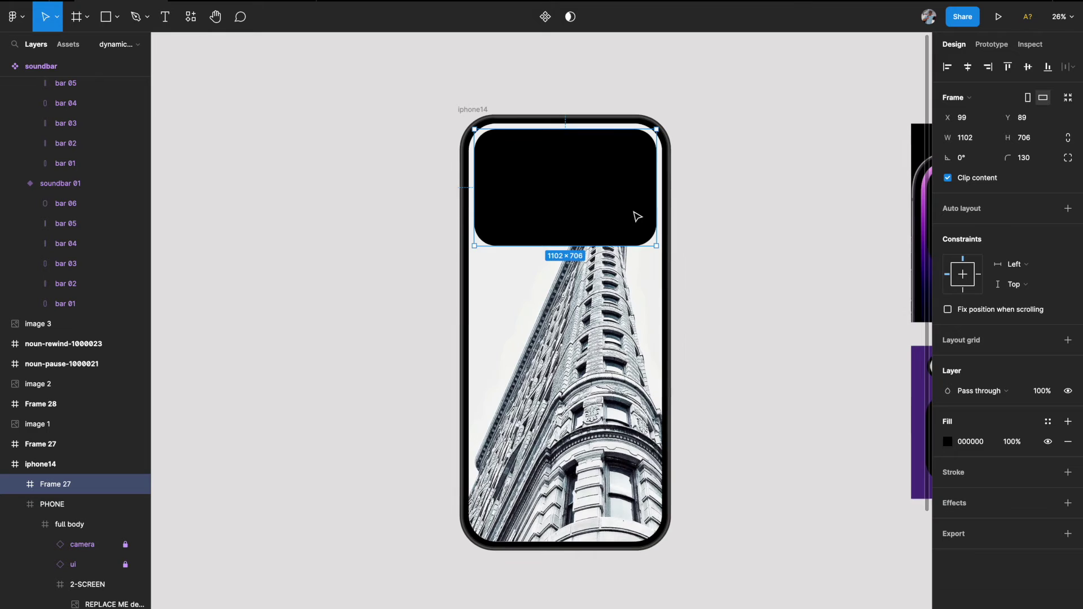
scroll(635, 215, right, 1)
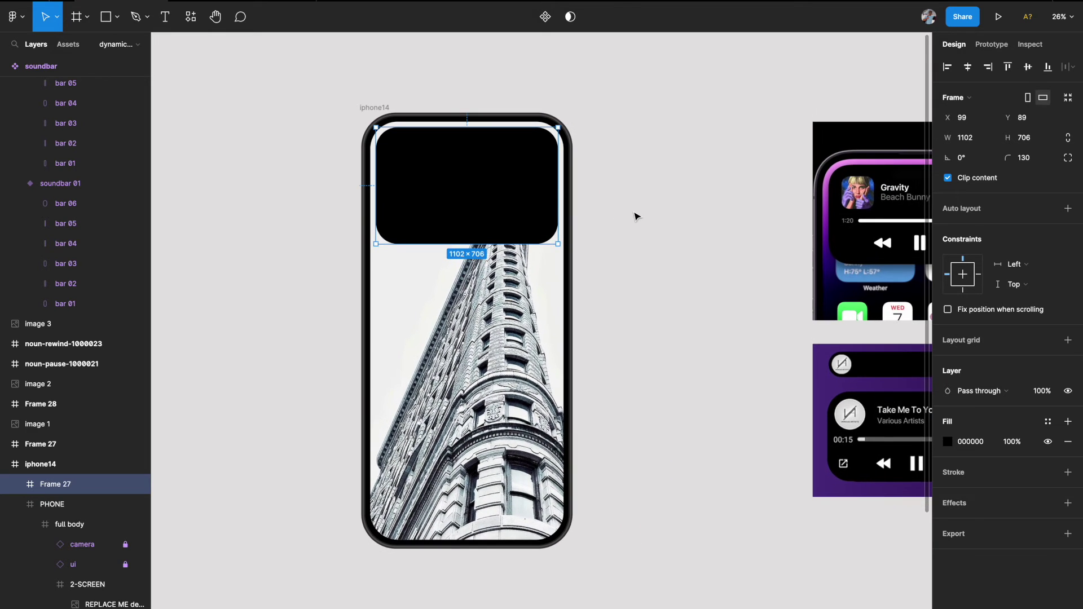
scroll(508, 226, up, 3)
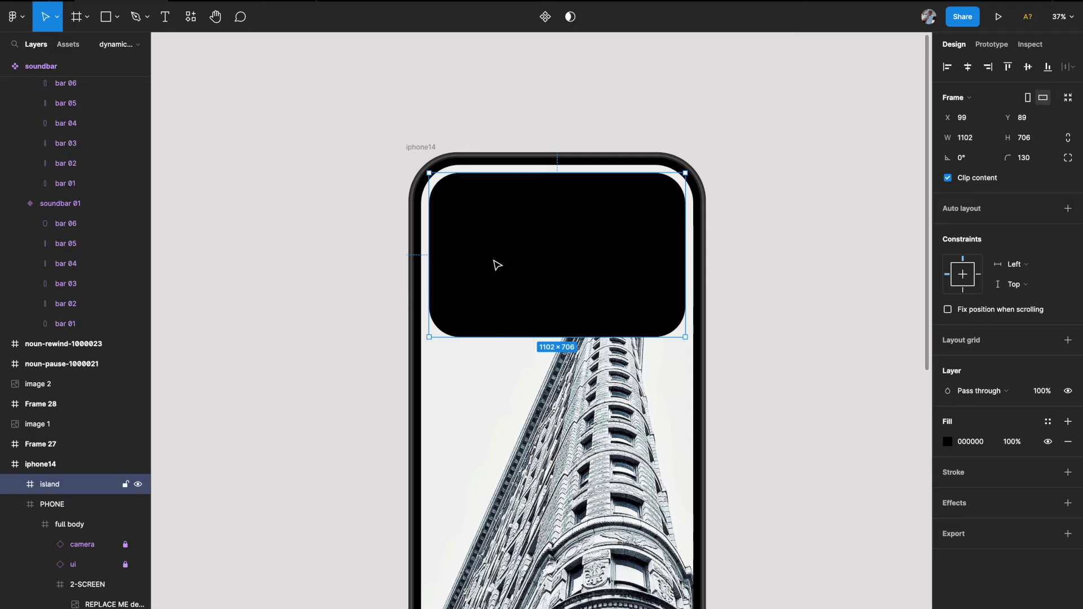
- Paste the album cover image into the island frame, scale it to 200 × 200 and place it near the frame's upper-left corner
key(ctrl+v)
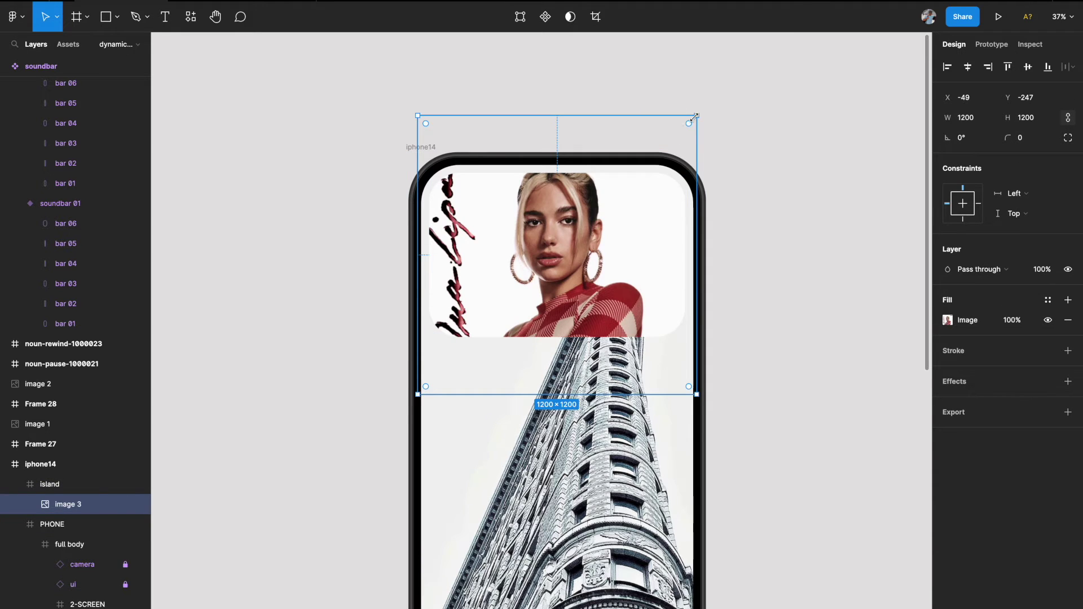
drag(696, 117, 525, 220)
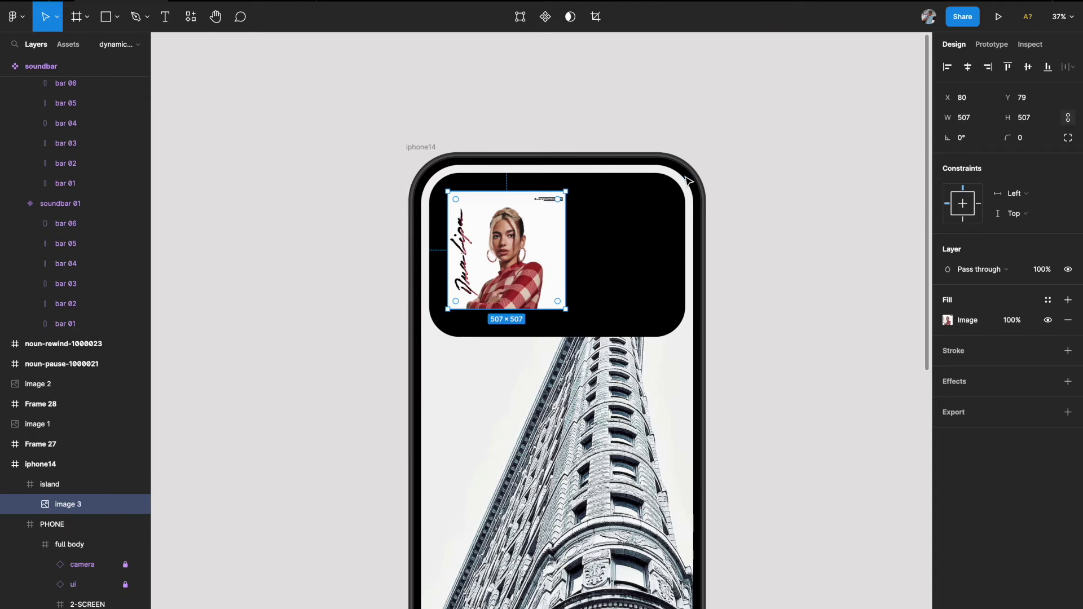
click(974, 120)
text(200)
key(Return)
scroll(406, 285, up, 3)
drag(491, 195, 488, 194)
- Set the album cover's corner radius to 50 and fine-tune its position in the island's upper-left corner
click(1025, 139)
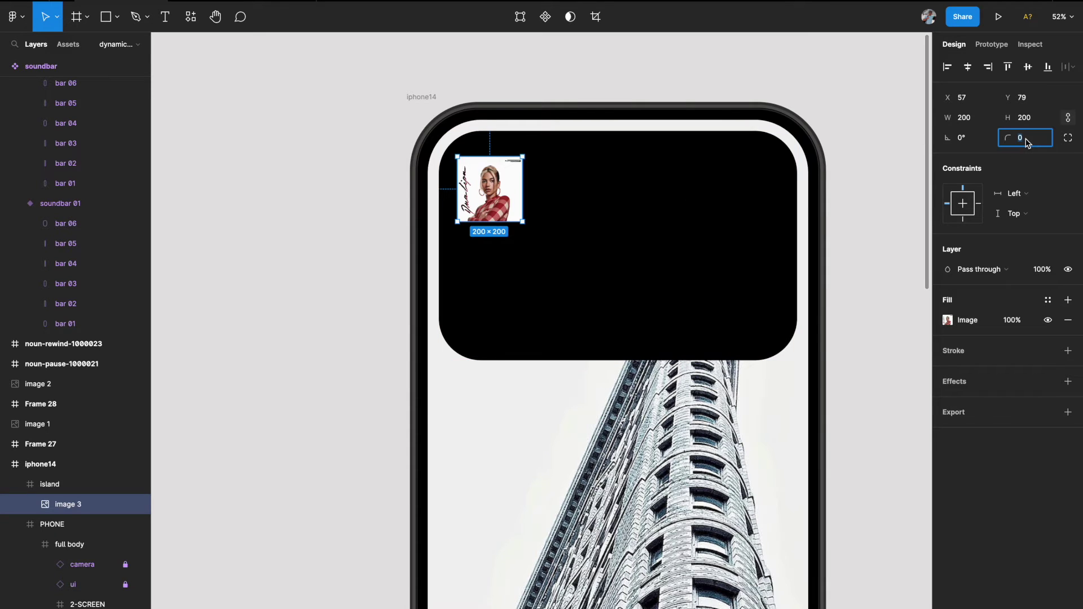
text(10)
key(Return)
key(shift+Up)
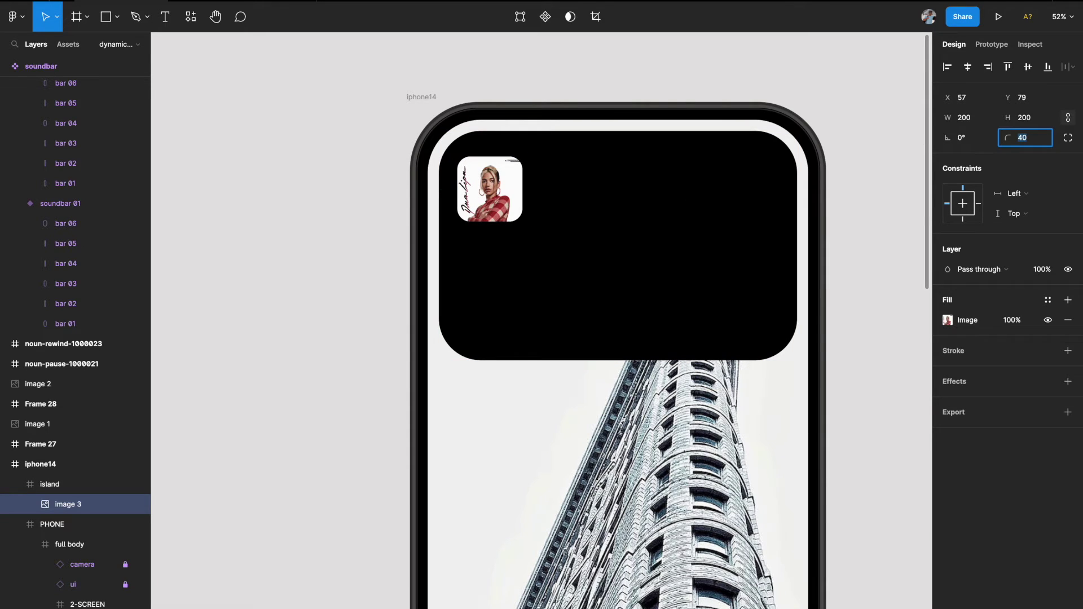
scroll(831, 133, down, 5)
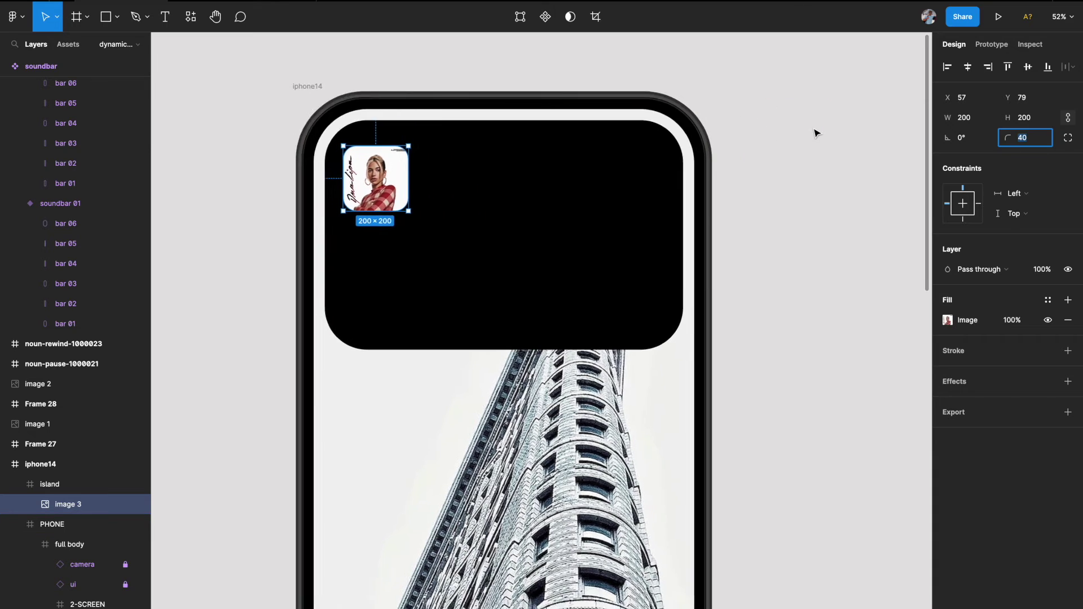
scroll(815, 133, left, 3)
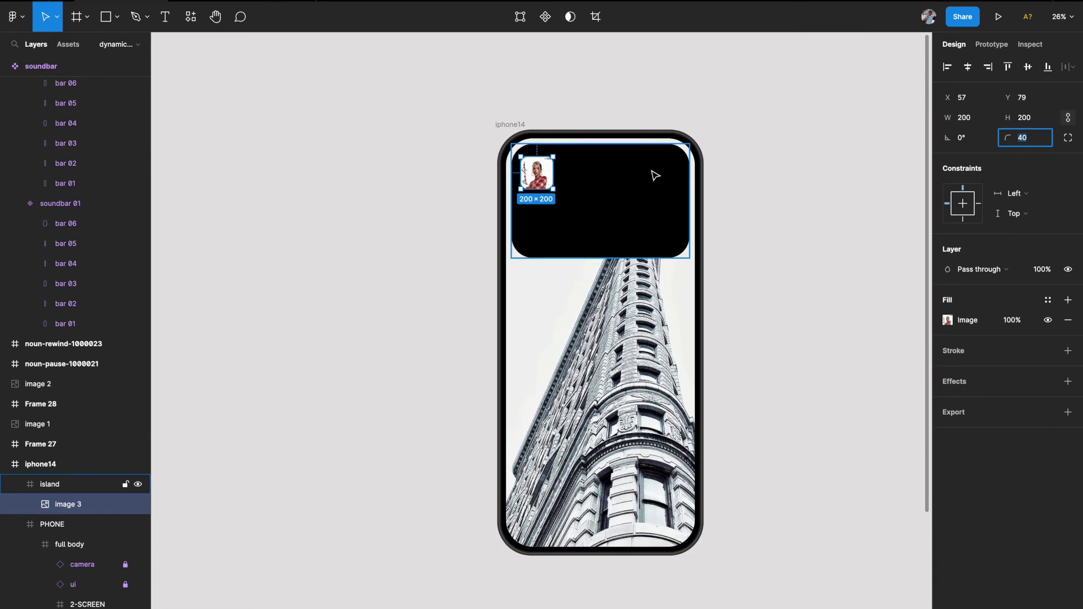
scroll(655, 176, up, 3)
key(shift+Up)
key(shift+Up)
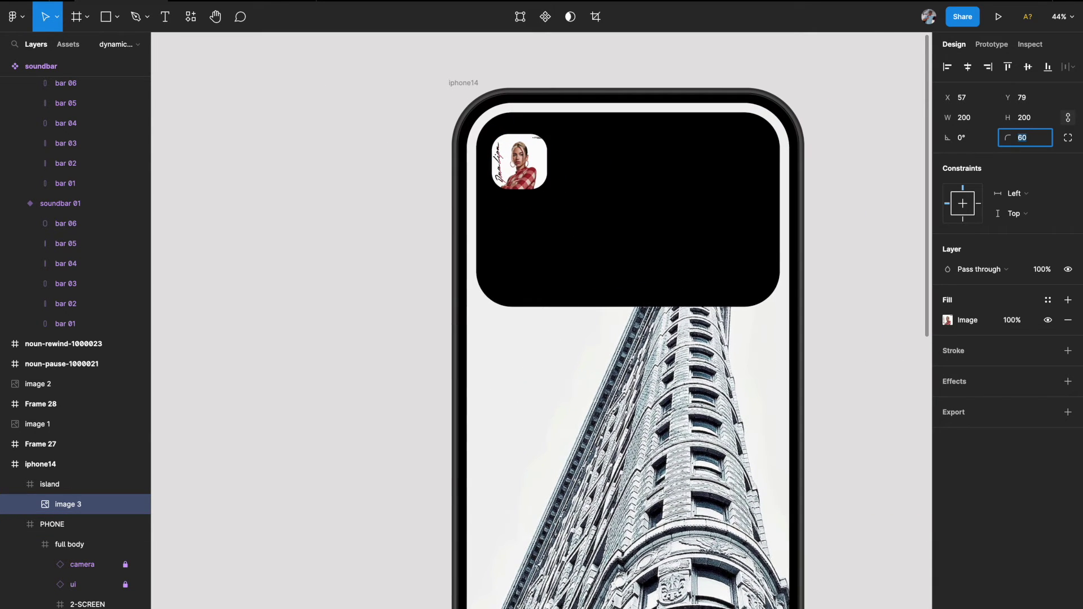
key(shift+Down)
scroll(338, 174, up, 2)
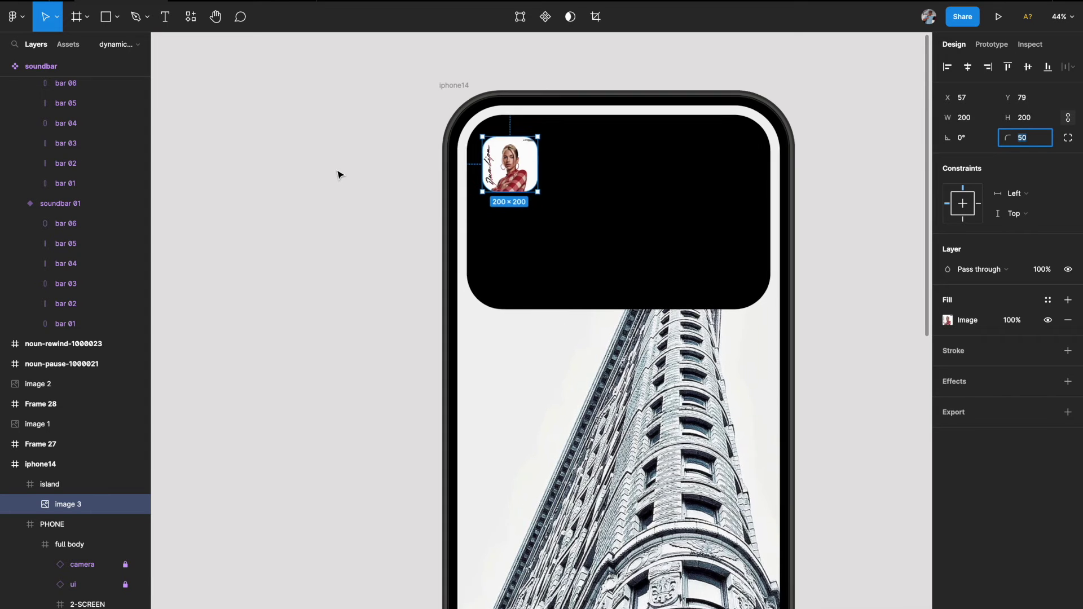
drag(484, 173, 483, 168)
click(331, 194)
- Examine the two music player reference images beside the phone mockup for the island's layout
scroll(331, 194, down, 3)
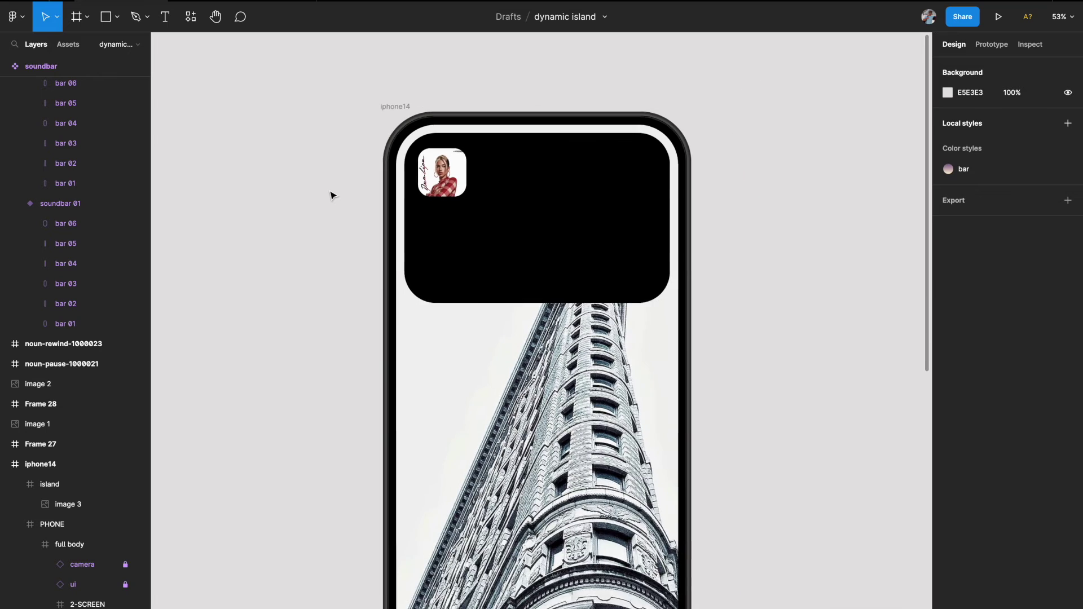
scroll(498, 163, down, 3)
scroll(674, 228, right, 2)
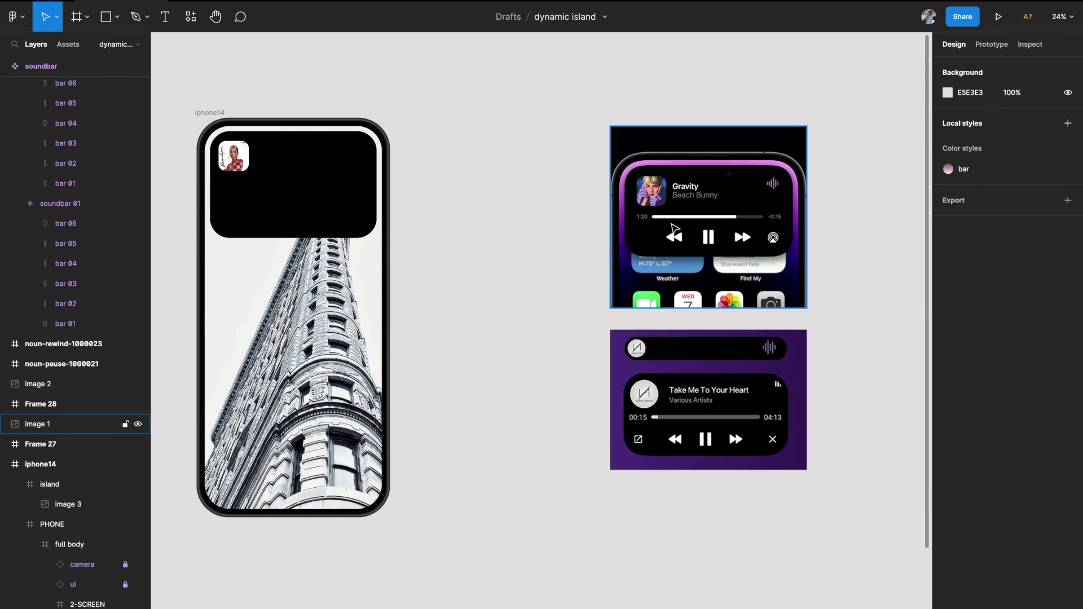
scroll(620, 209, left, 3)
scroll(620, 209, up, 2)
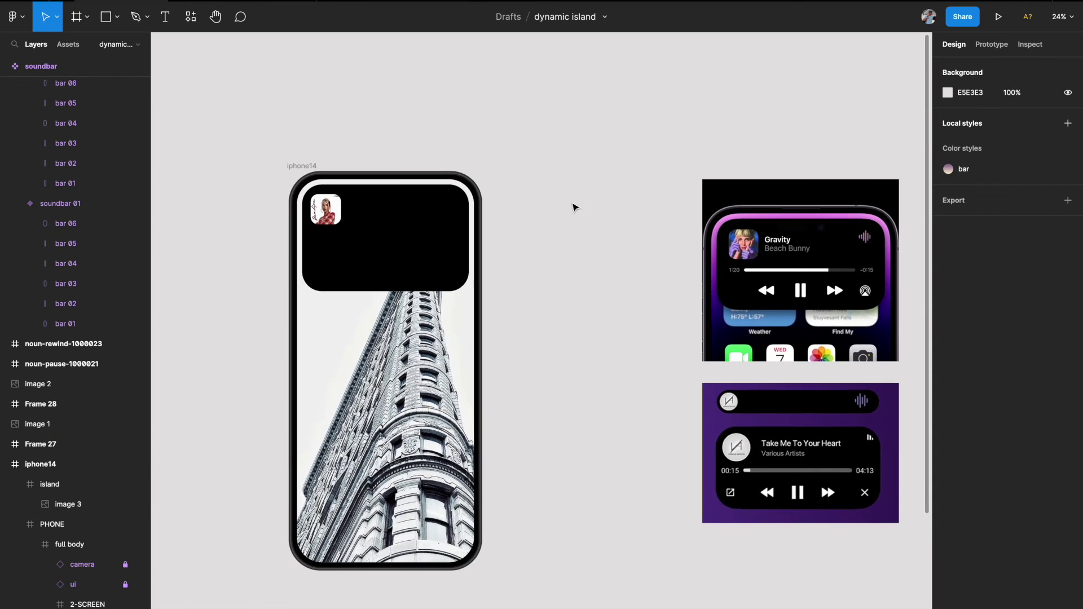
scroll(350, 208, up, 5)
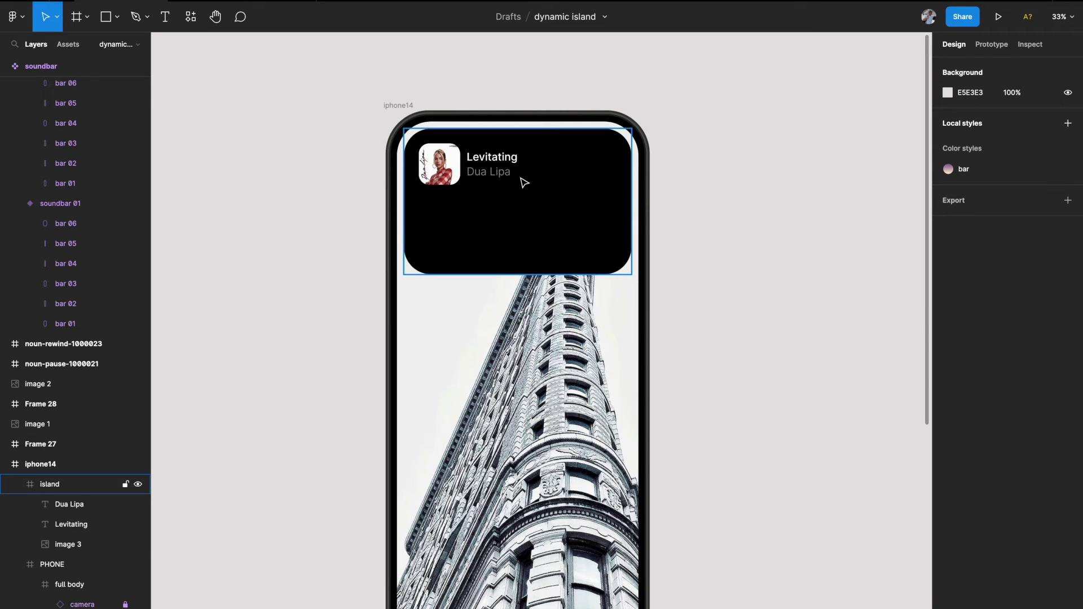
- Place a 100 × 100 soundbar component instance at the island's right side, vertically in line with the album cover
click(69, 44)
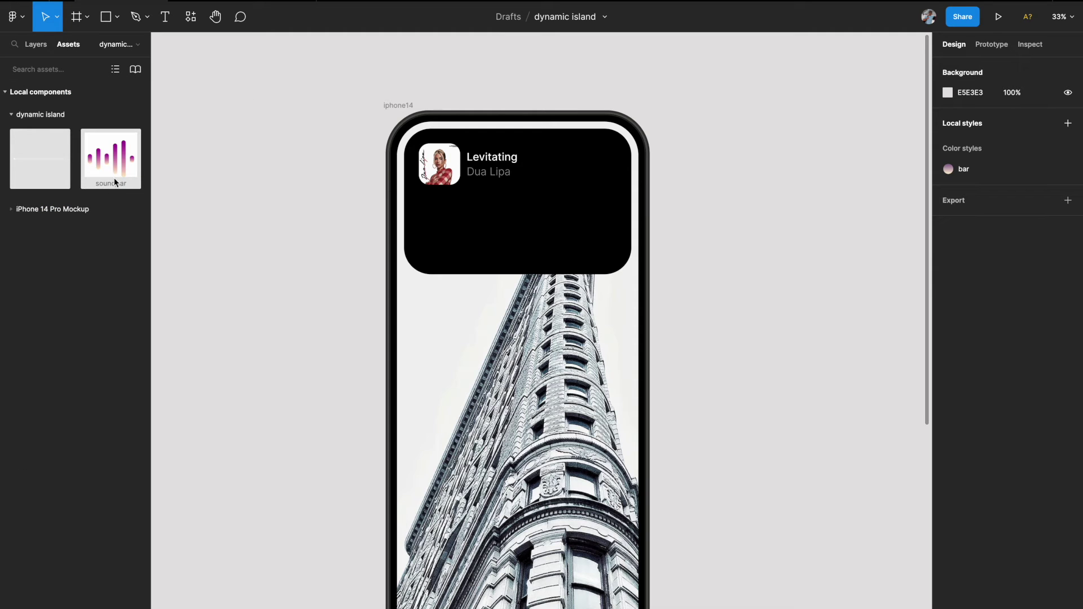
drag(103, 158, 606, 152)
scroll(586, 172, up, 3)
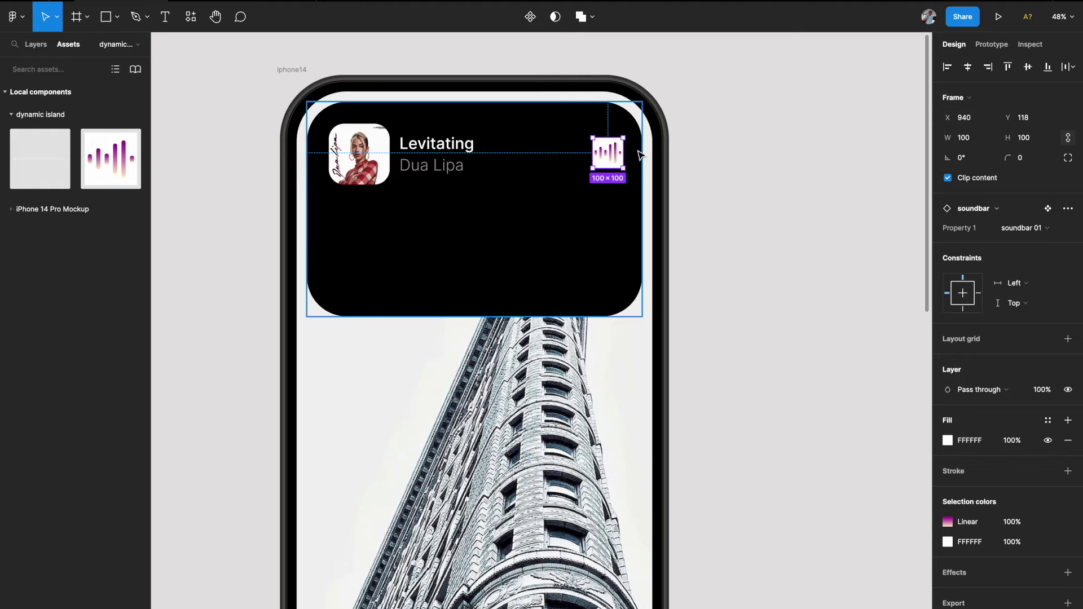
- Check the album cover's inset and shift the soundbar instance 10 px left to X 930
key(Tab)
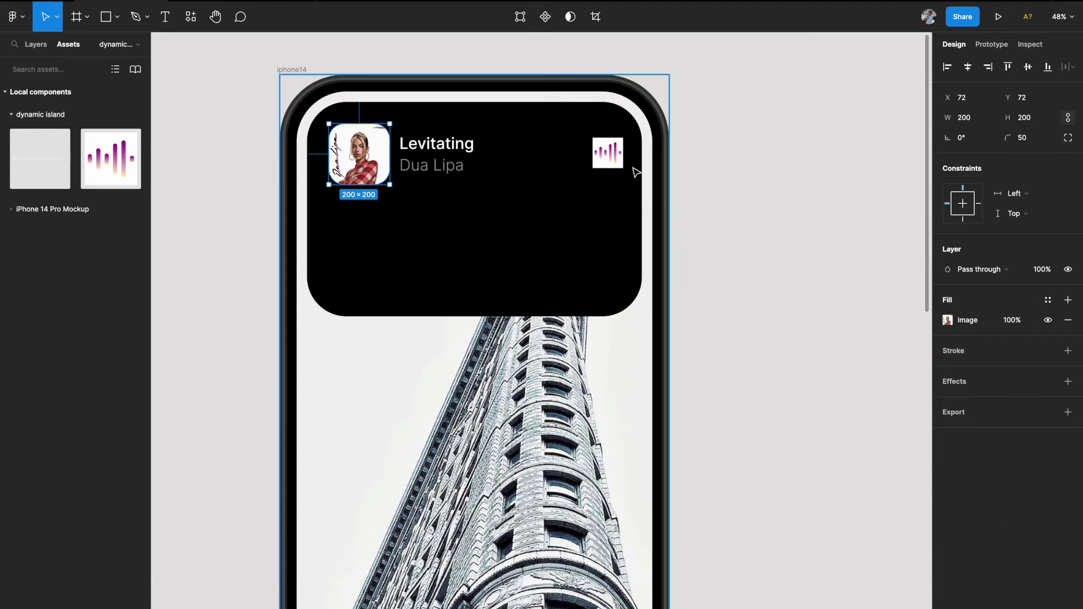
key(shift+Tab)
key(Left)
key(Left)
key(Left)
key(Left)
key(Left)
key(Left)
key(Left)
key(Left)
key(Left)
key(Left)
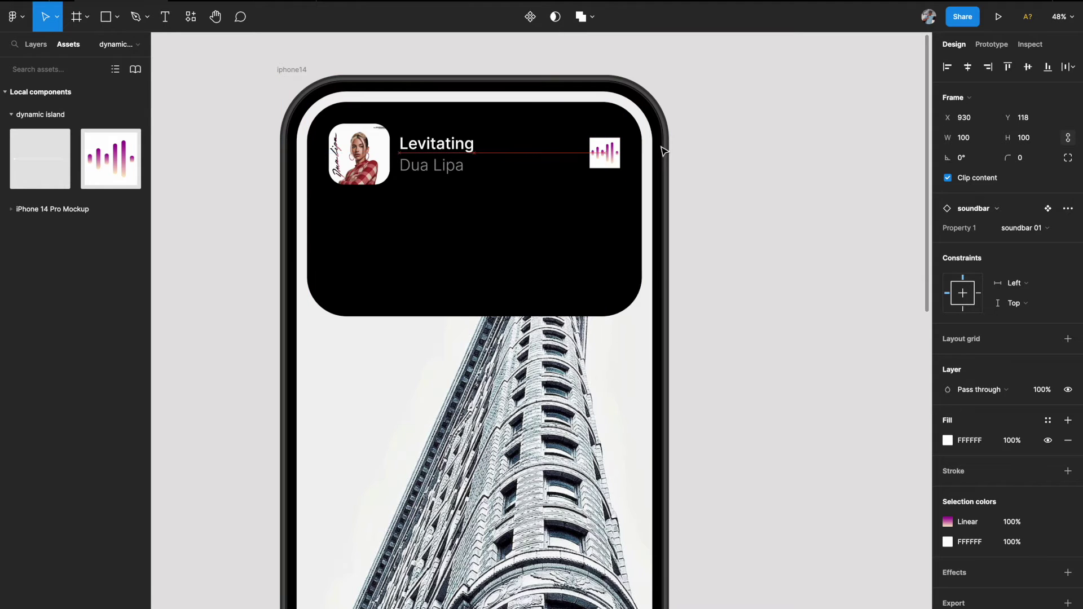
click(723, 164)
- Hide the white background fill of the soundbar instance so only its gradient bars show on the island
click(633, 150)
click(613, 149)
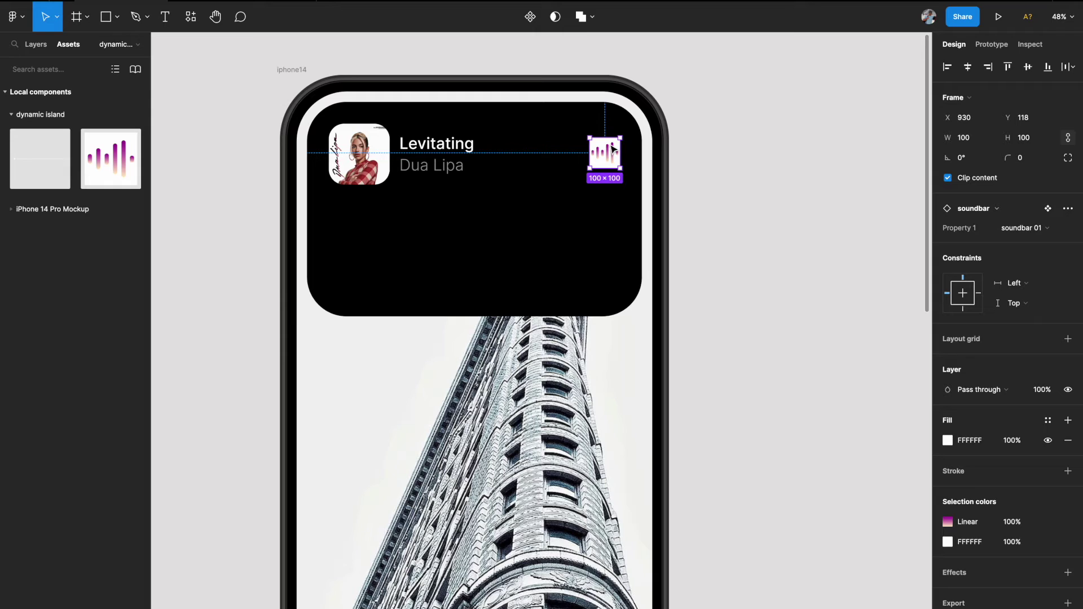
click(1047, 440)
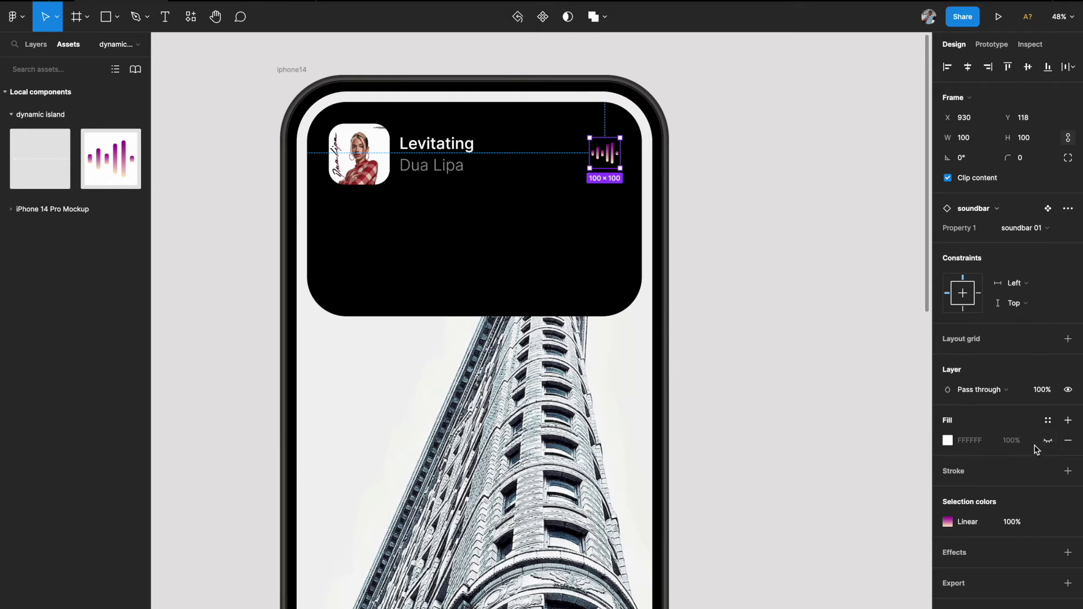
click(825, 349)
click(616, 159)
click(739, 183)
- Place a progress component instance, 740 × 24, below the cover and song title in the island
scroll(739, 183, left, 2)
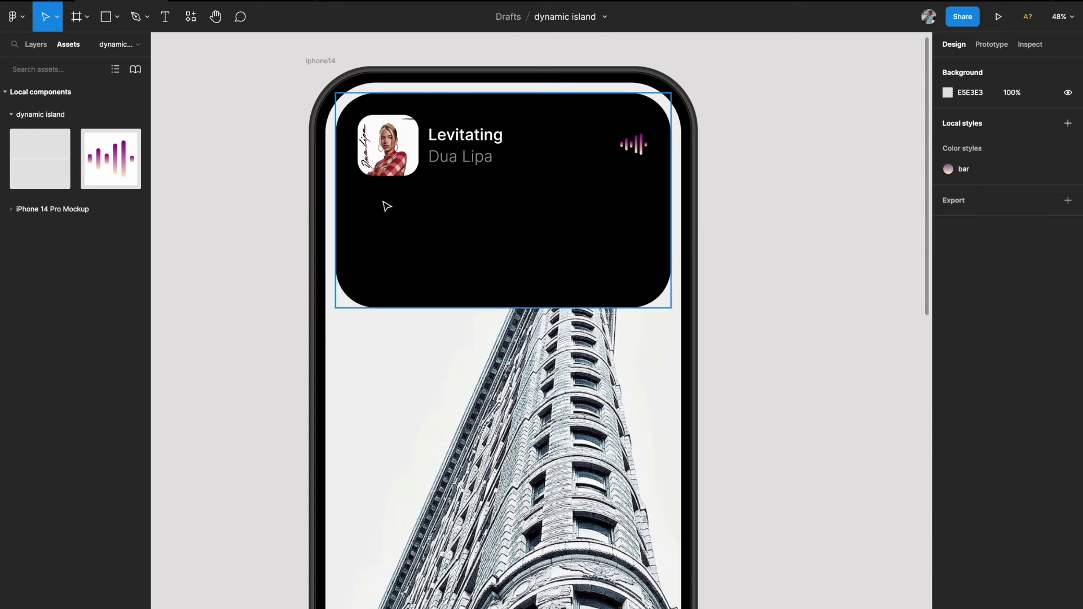
scroll(378, 201, down, 3)
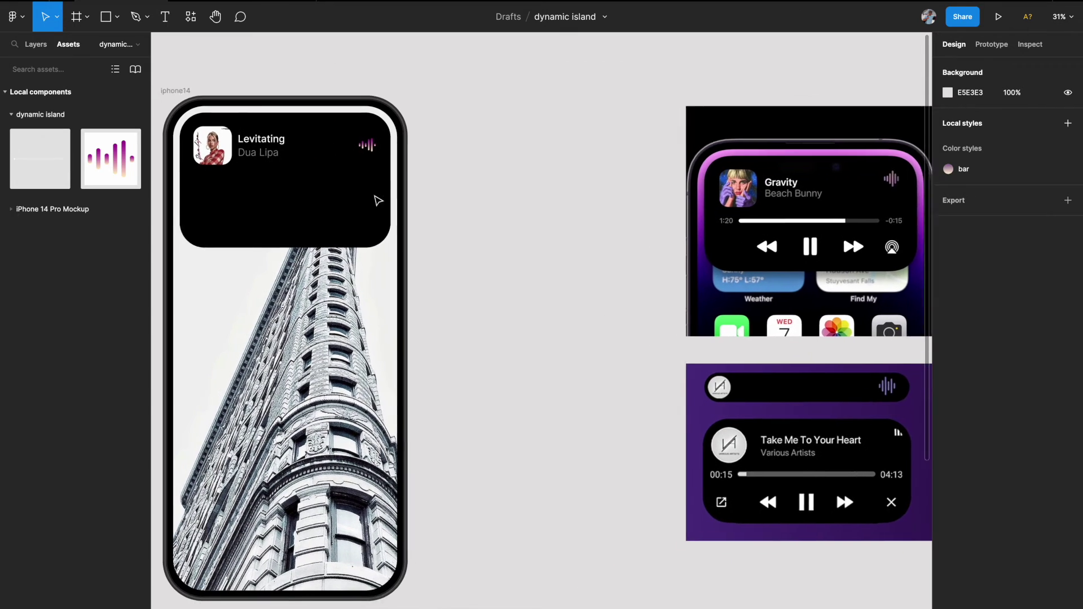
scroll(876, 234, left, 5)
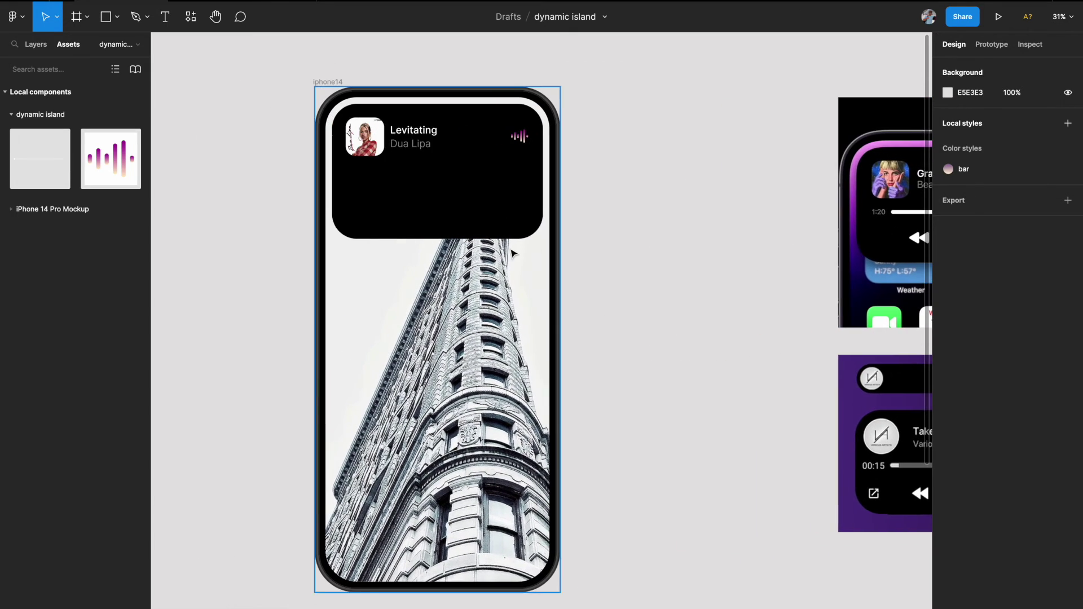
scroll(509, 252, up, 2)
drag(37, 172, 527, 181)
scroll(518, 186, up, 5)
click(788, 177)
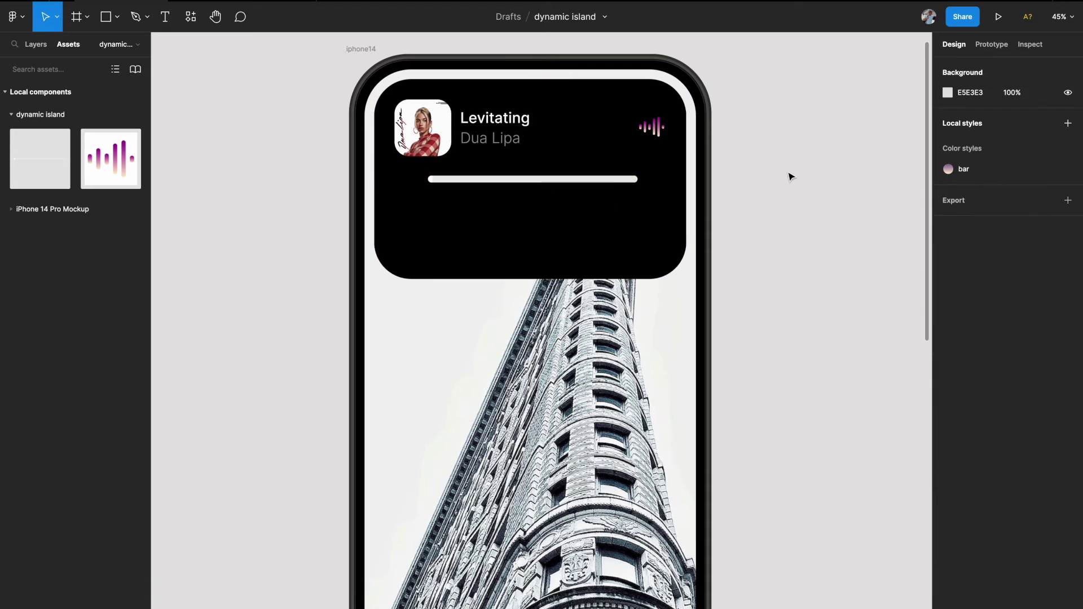
- Change the progress instance's background fill colour to FFFFFF
scroll(612, 186, up, 3)
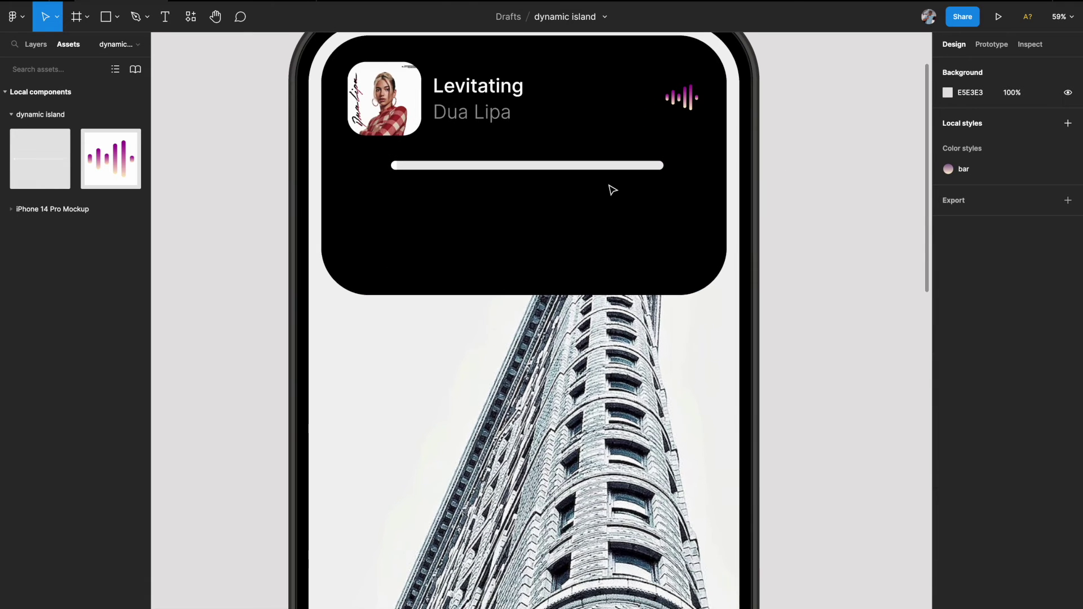
click(642, 168)
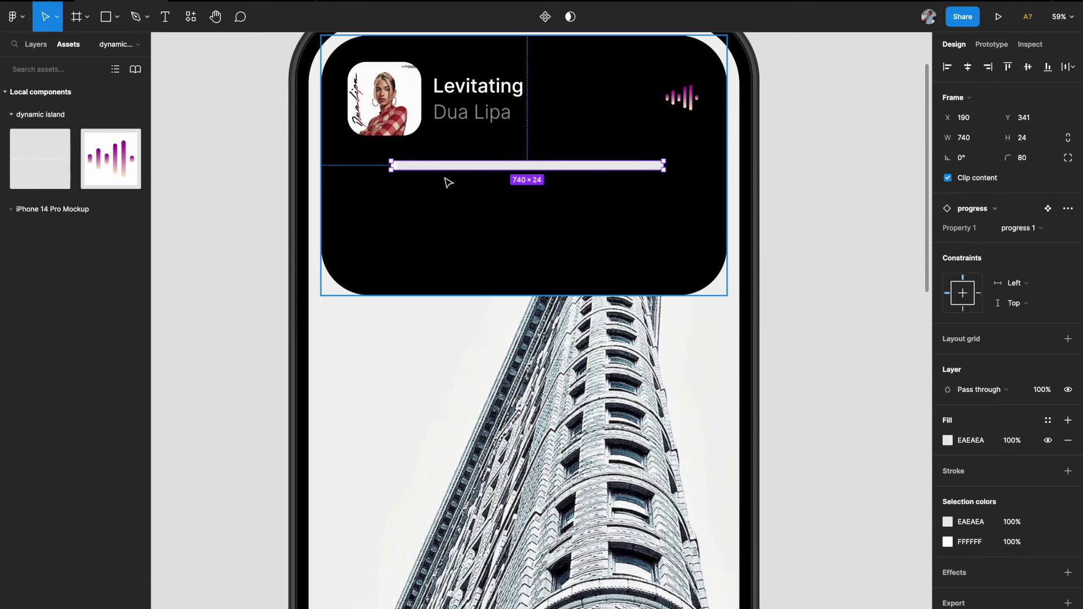
scroll(398, 170, up, 2)
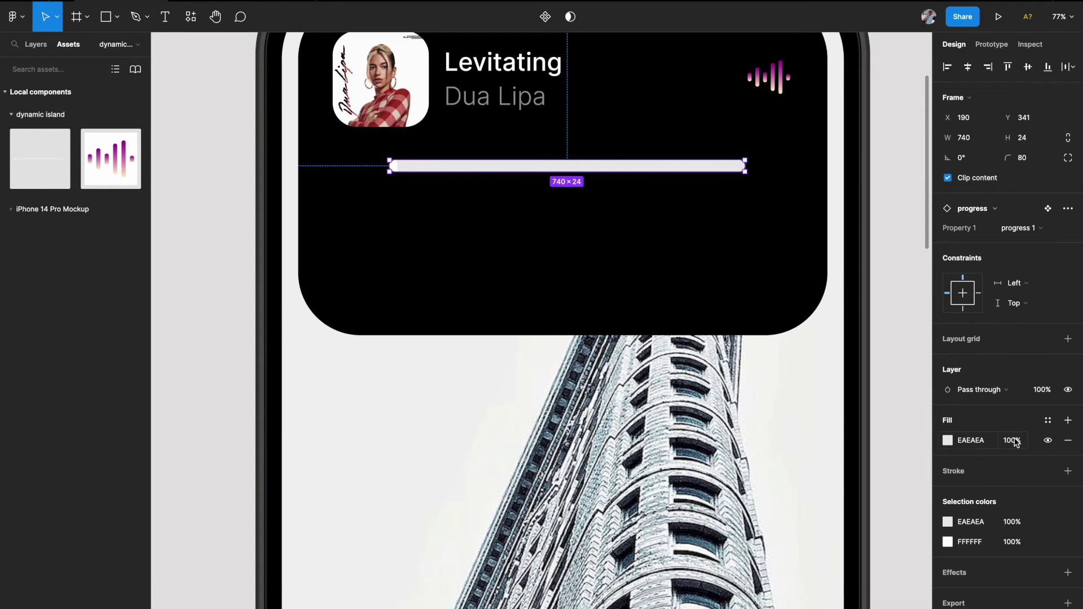
click(947, 440)
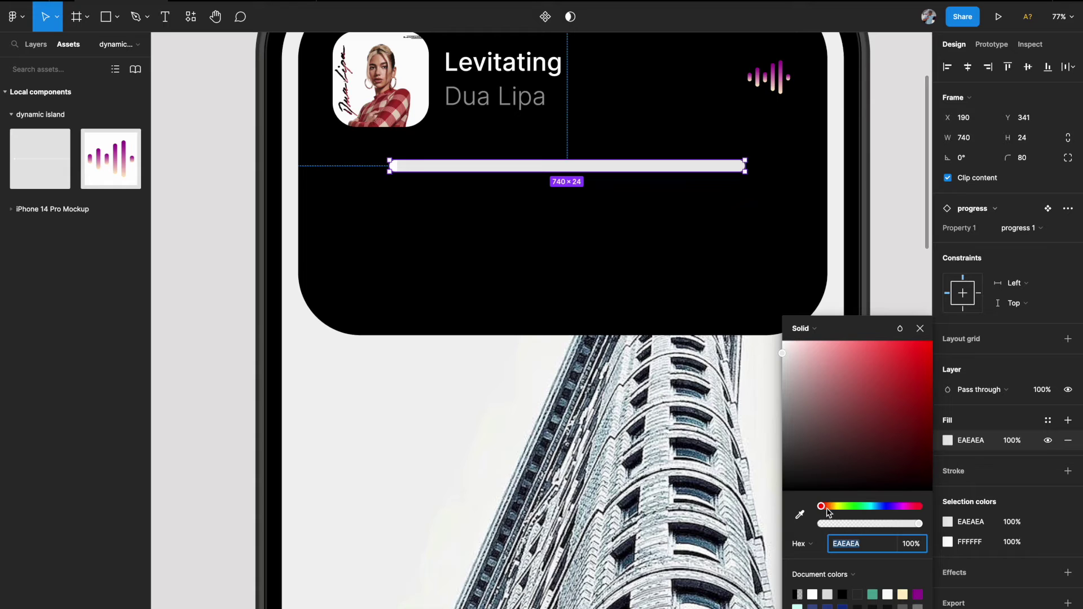
text(FFFFFF)
key(Return)
- Reduce the opacity of the progress instance's background fill to 20%, trying 40% and 30% first
click(1014, 443)
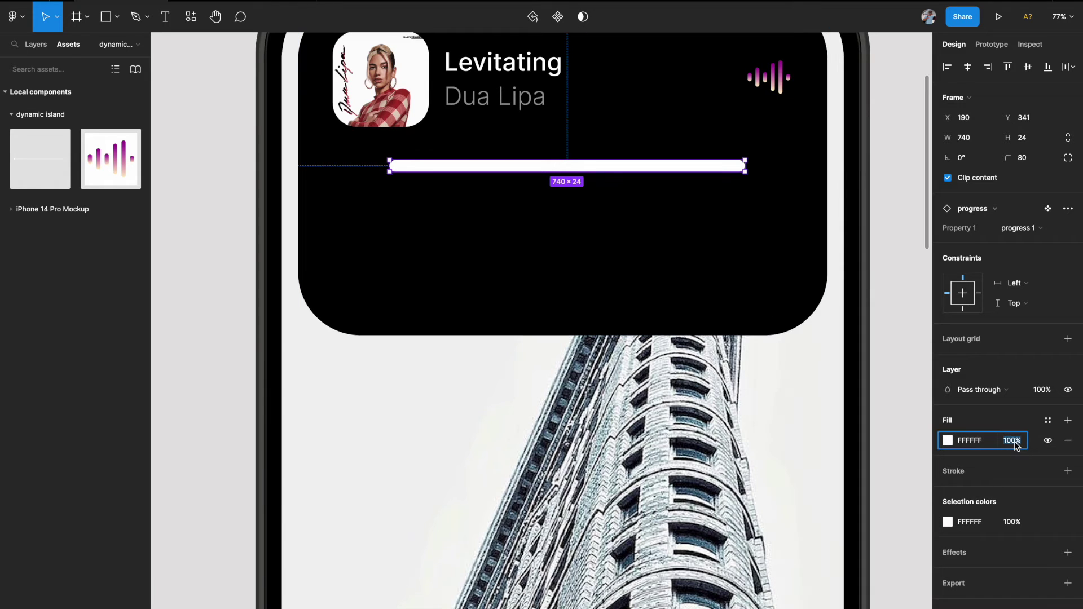
text(40)
key(Return)
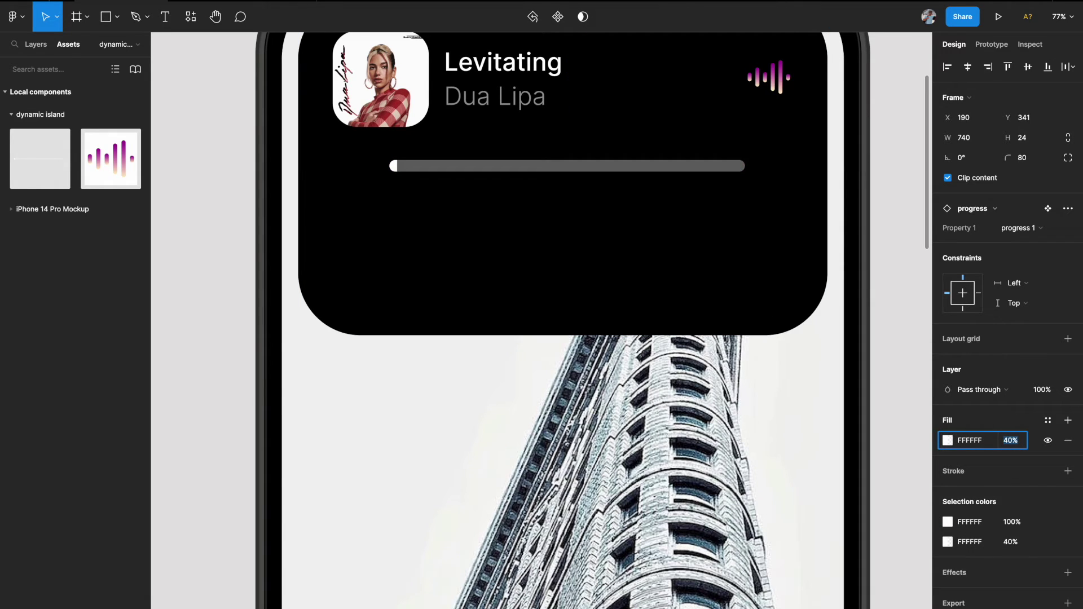
text(30)
key(Return)
text(20)
key(Return)
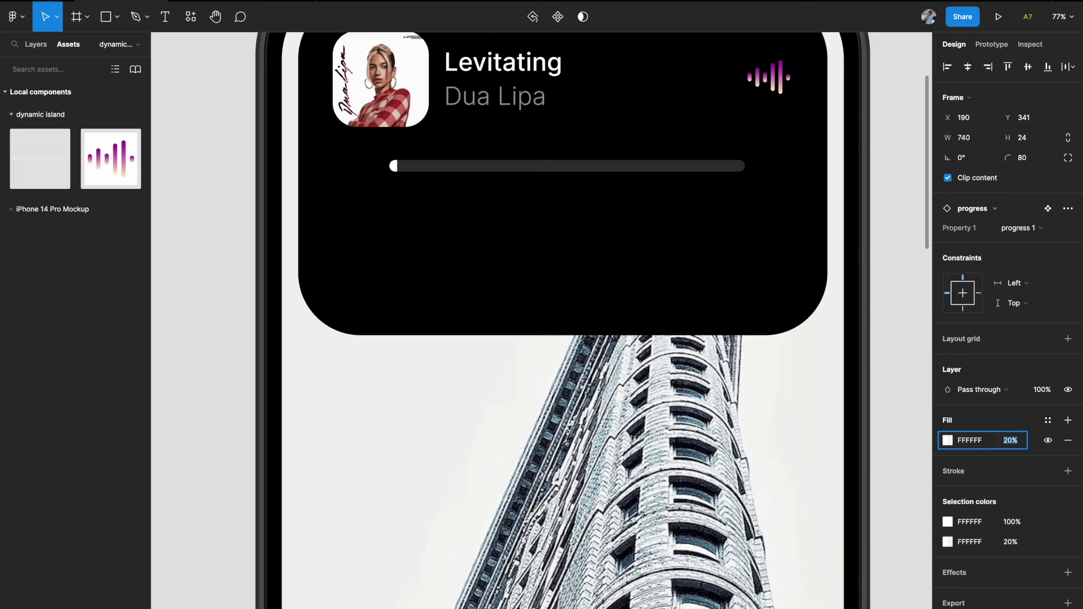
scroll(688, 280, down, 3)
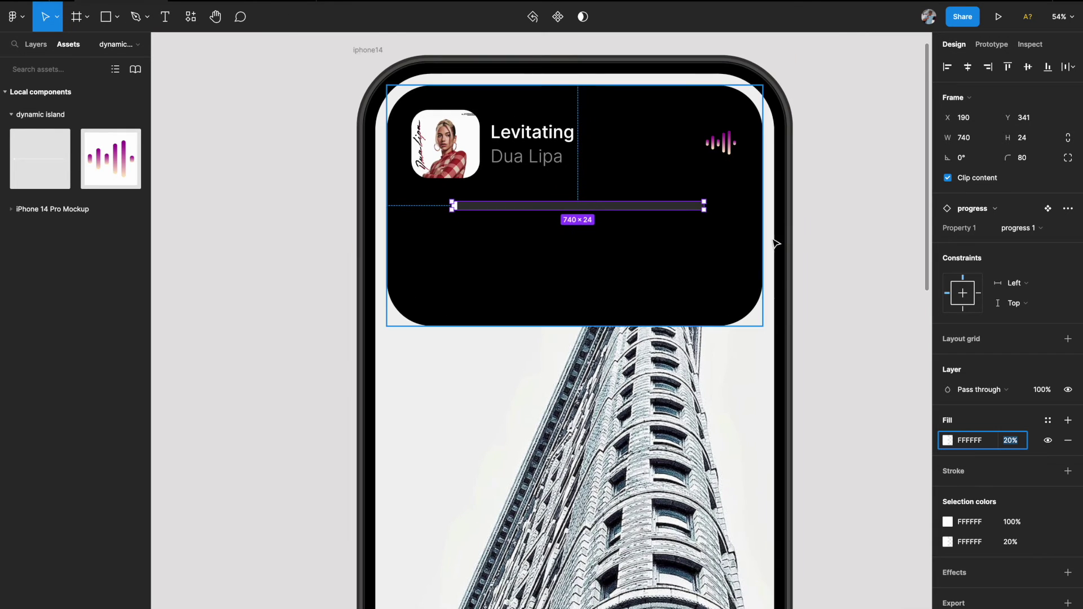
click(820, 236)
click(522, 210)
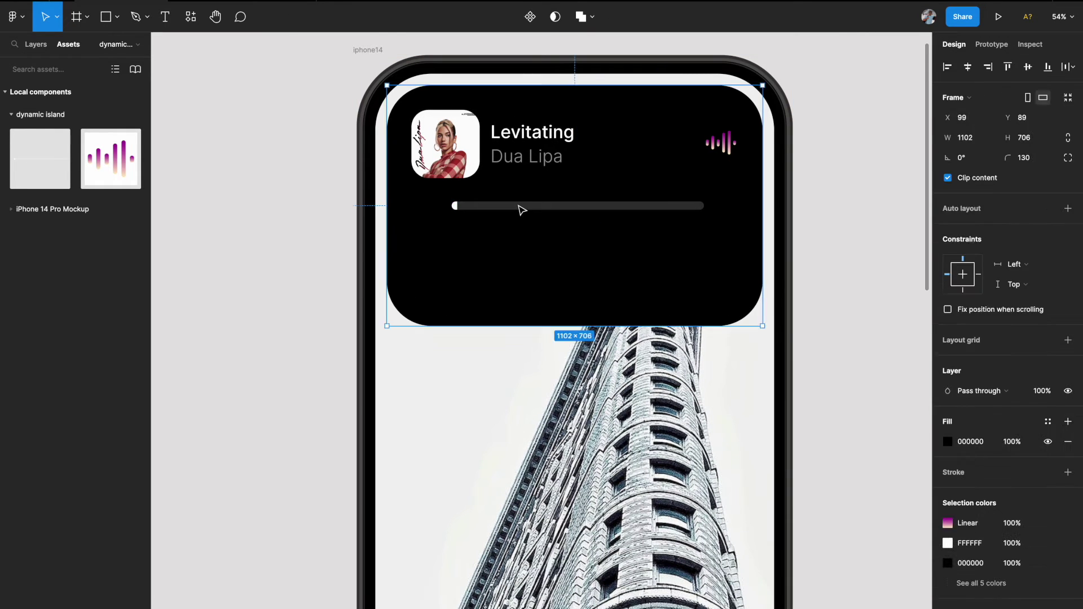
- Examine the reference music player images for the layout of their playback controls and compare them with the phone mockup's island
click(522, 210)
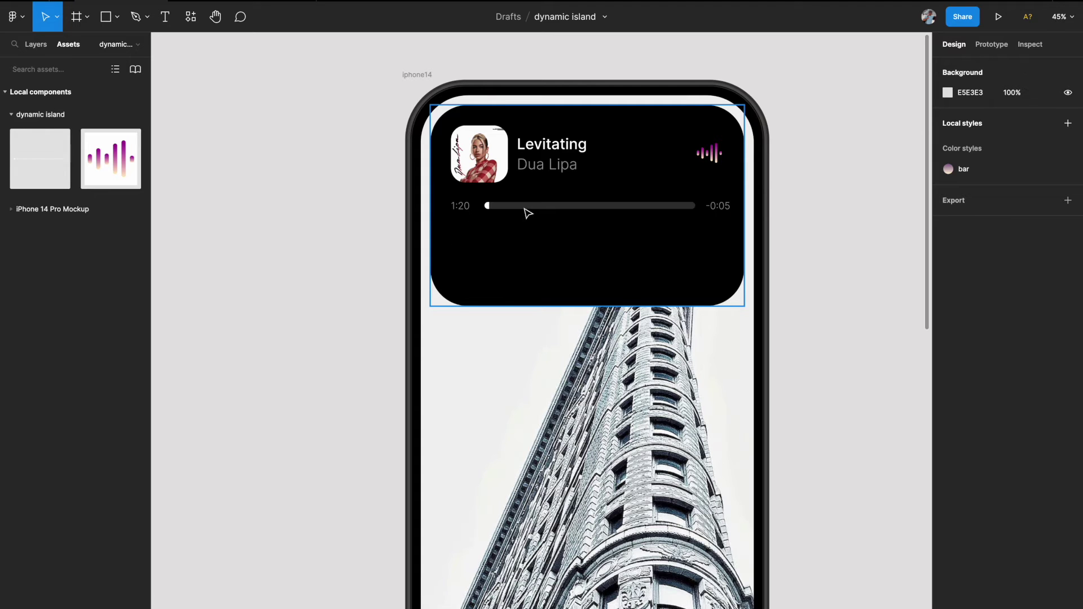
scroll(512, 211, down, 2)
scroll(696, 210, up, 3)
scroll(696, 210, down, 3)
scroll(698, 211, down, 2)
scroll(698, 211, right, 5)
scroll(697, 211, down, 2)
scroll(722, 226, right, 4)
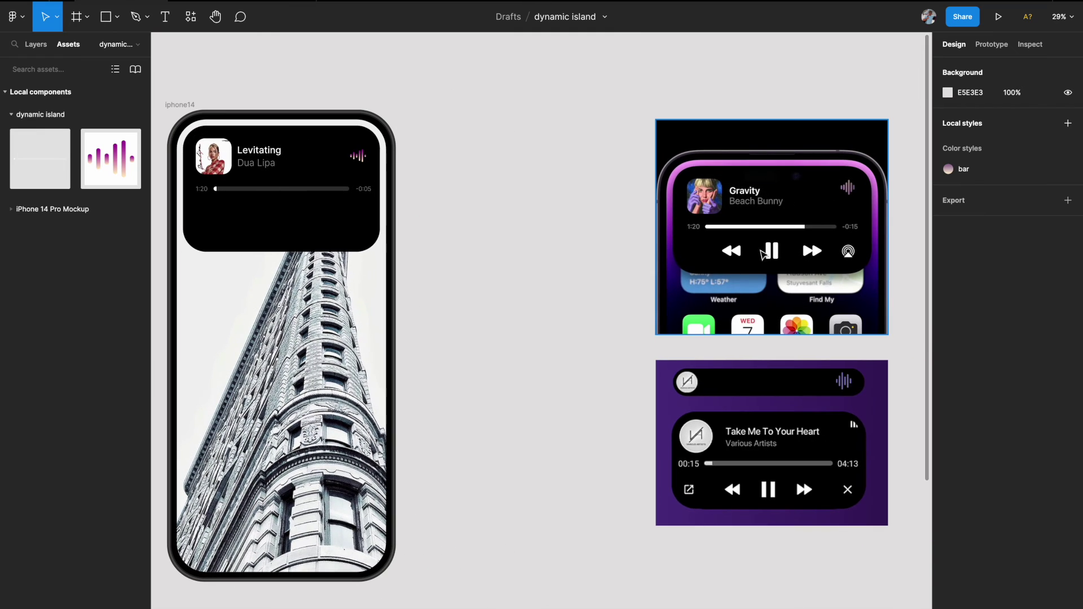
scroll(564, 323, down, 2)
scroll(564, 323, left, 5)
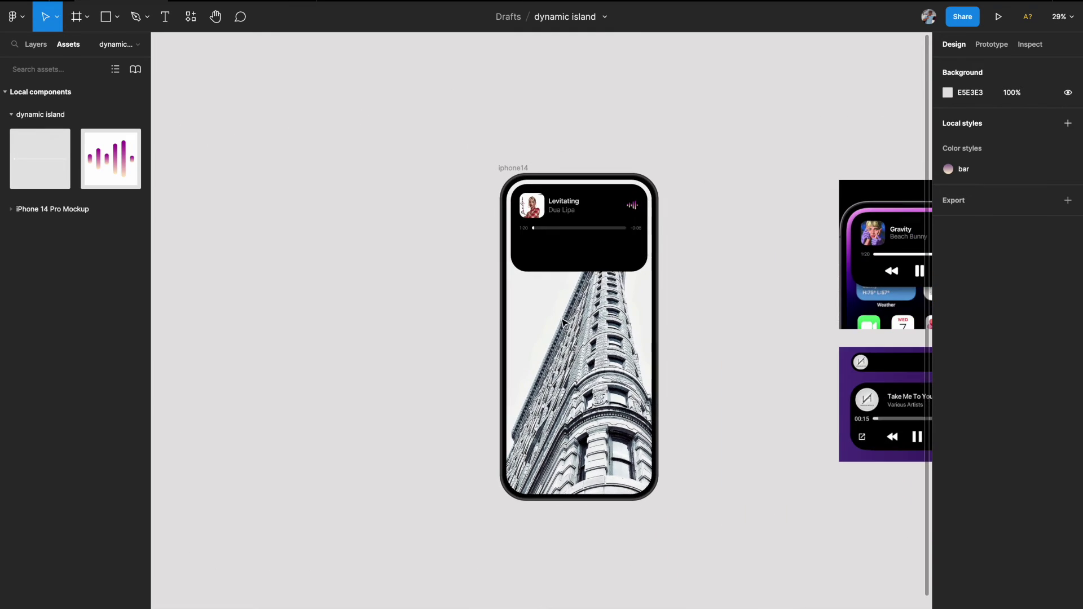
scroll(564, 323, right, 2)
scroll(564, 323, right, 1)
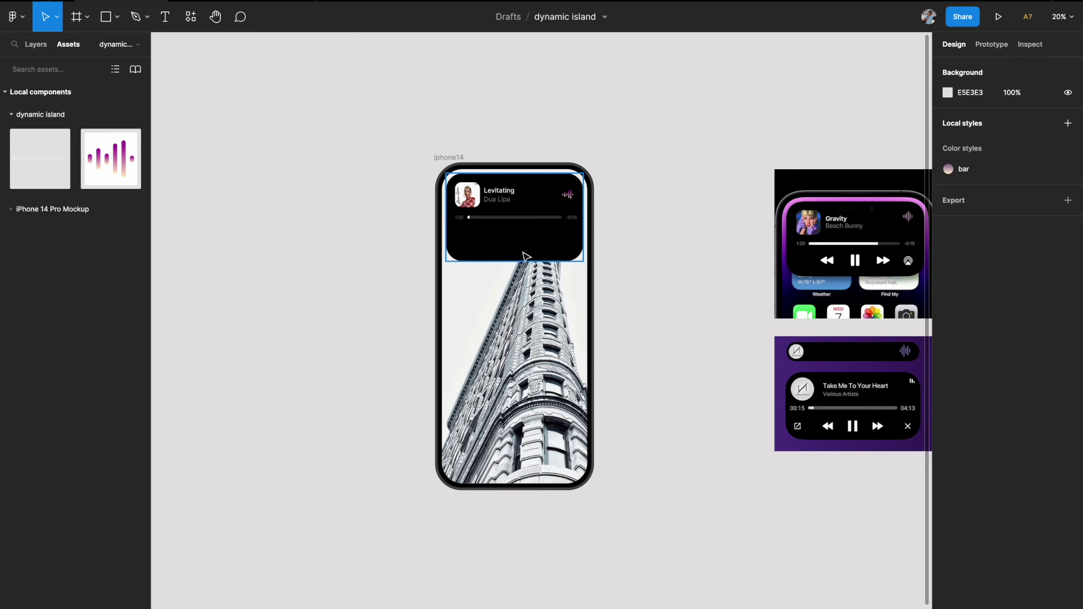
- Add white rewind, pause and fast-forward icons, each scaled to 150 × 150, in a centred row below the island's progress bar
scroll(526, 256, up, 5)
key(ctrl+v)
key(alt+1)
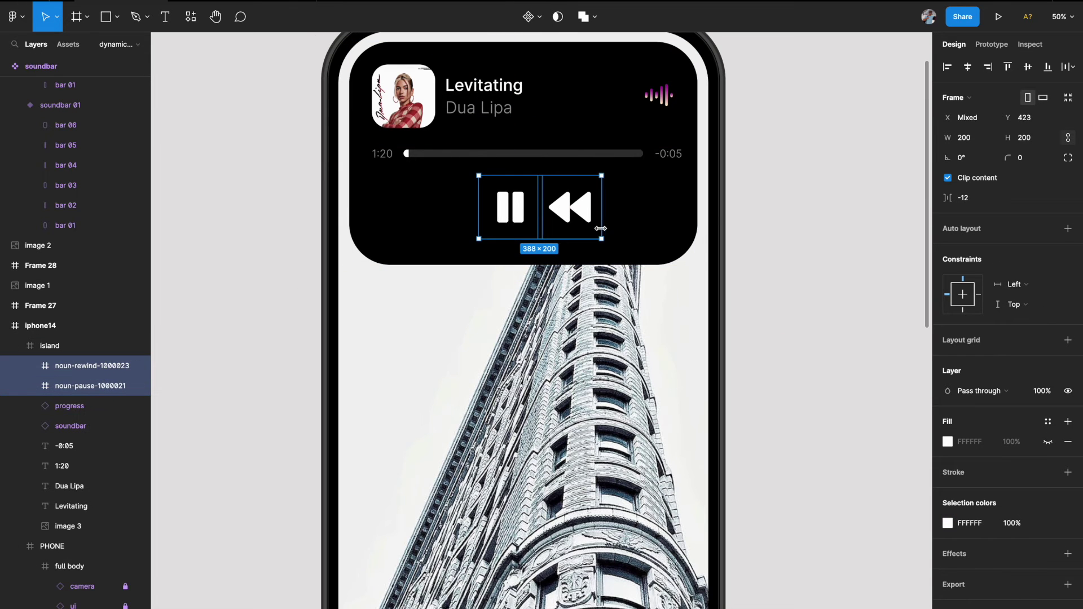
key(k)
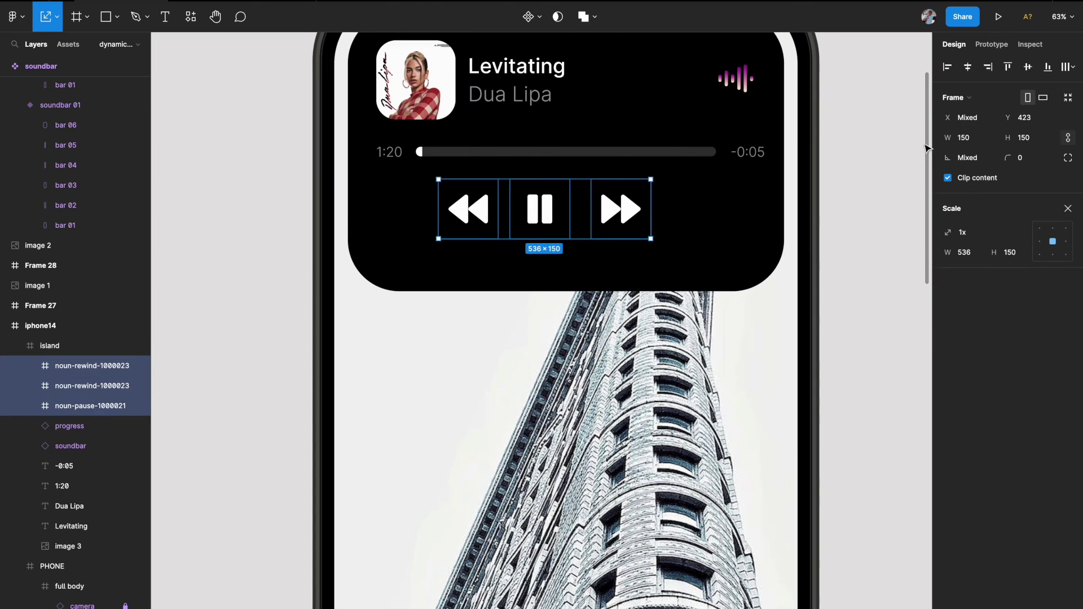
drag(540, 214, 564, 217)
key(Escape)
key(Escape)
- Shorten the island frame to a height of 638 and give it a drop shadow with a blur of 24
scroll(799, 270, down, 3)
click(672, 254)
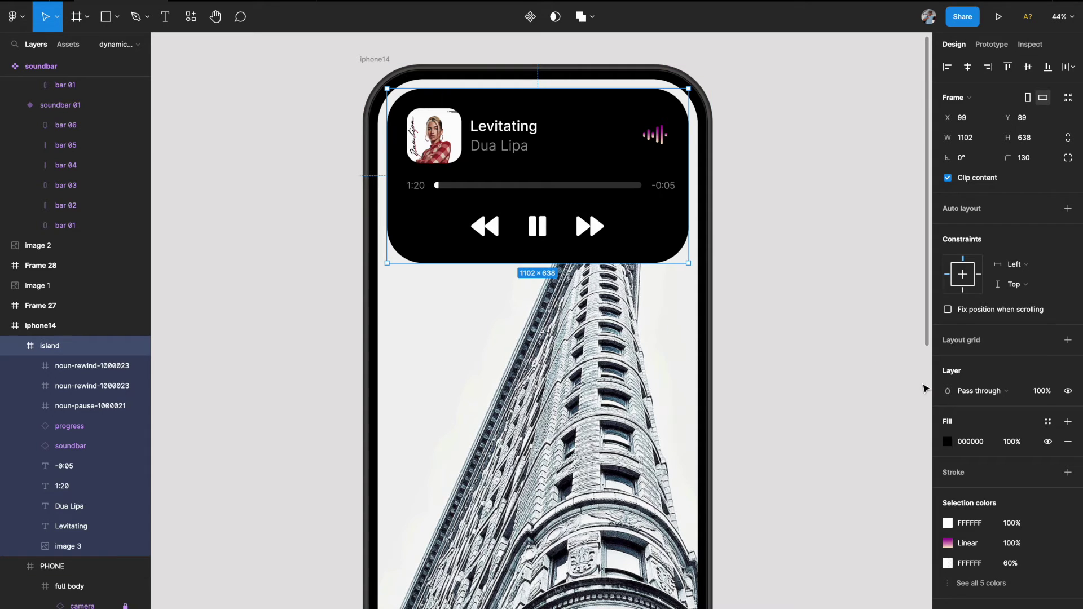
scroll(955, 434, down, 1)
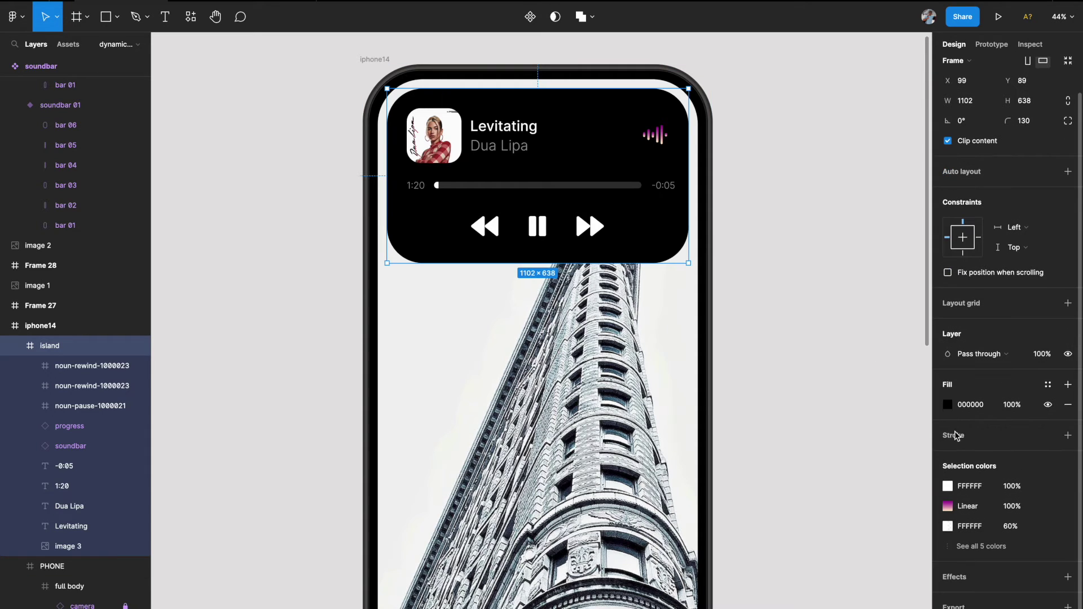
click(1068, 577)
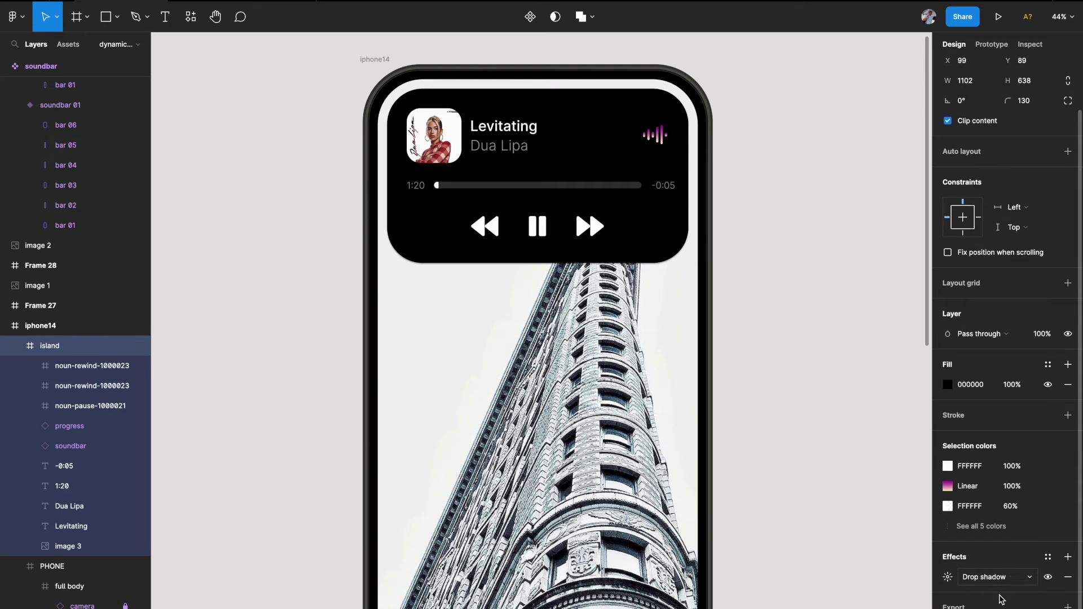
click(947, 577)
click(895, 594)
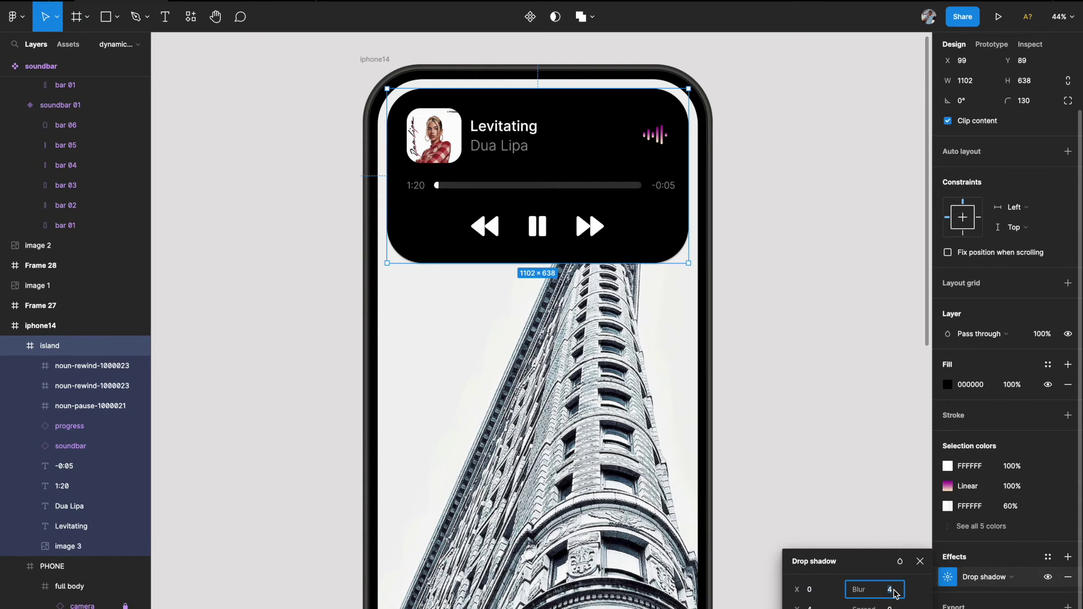
text(24)
key(Return)
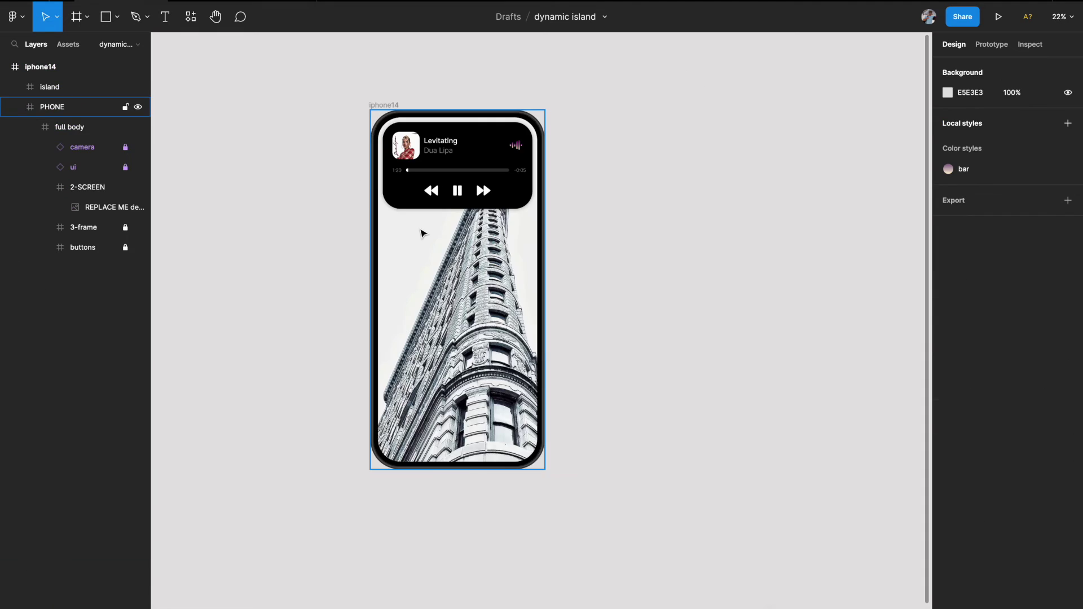
- Duplicate the whole iphone14 frame and place the copy beside the original at the same height
scroll(423, 233, up, 3)
click(361, 89)
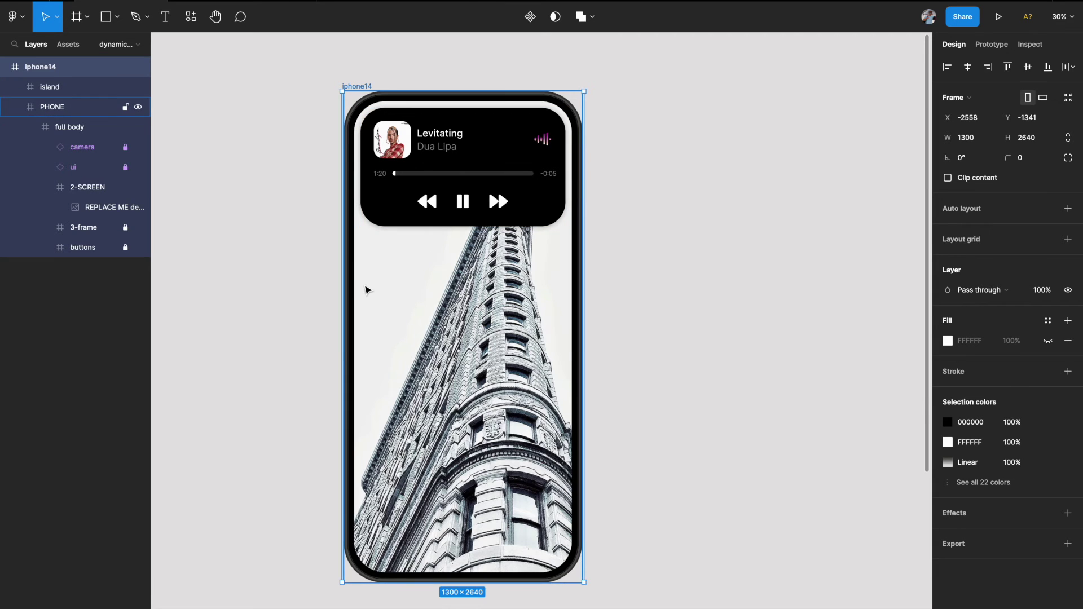
drag(367, 290, 695, 285)
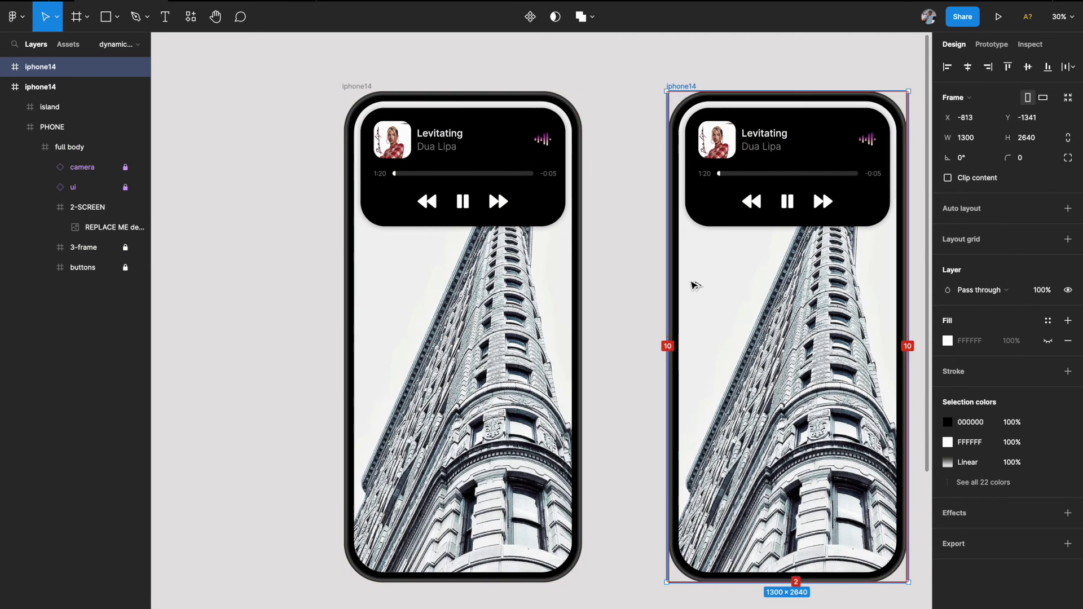
scroll(693, 284, right, 3)
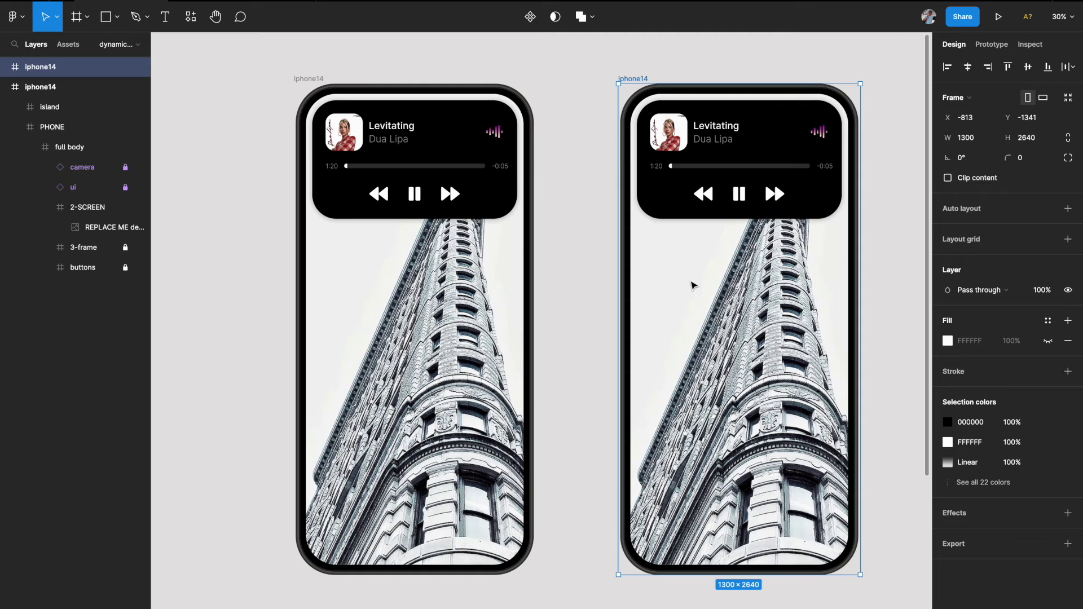
click(882, 261)
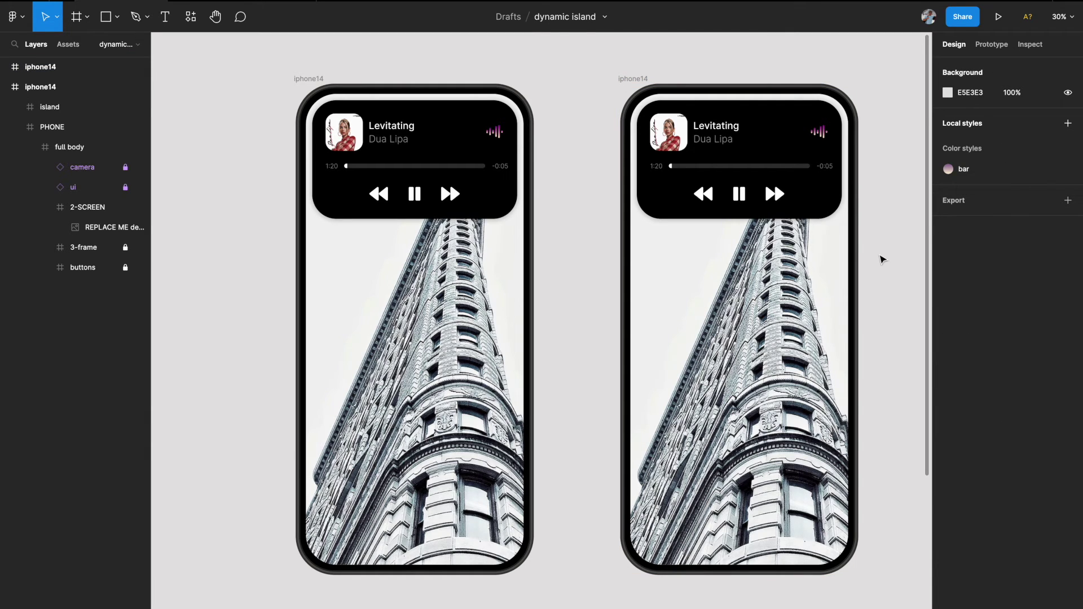
- Scale the second phone's island and its contents proportionally down to about 368 × 213, fitted over the small black camera island
click(824, 190)
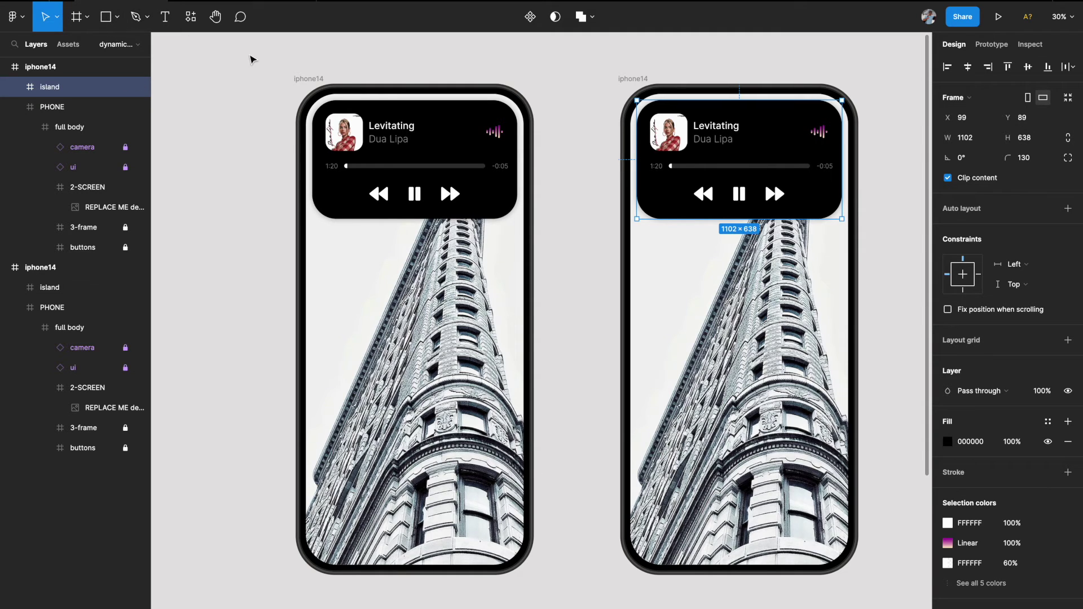
key(k)
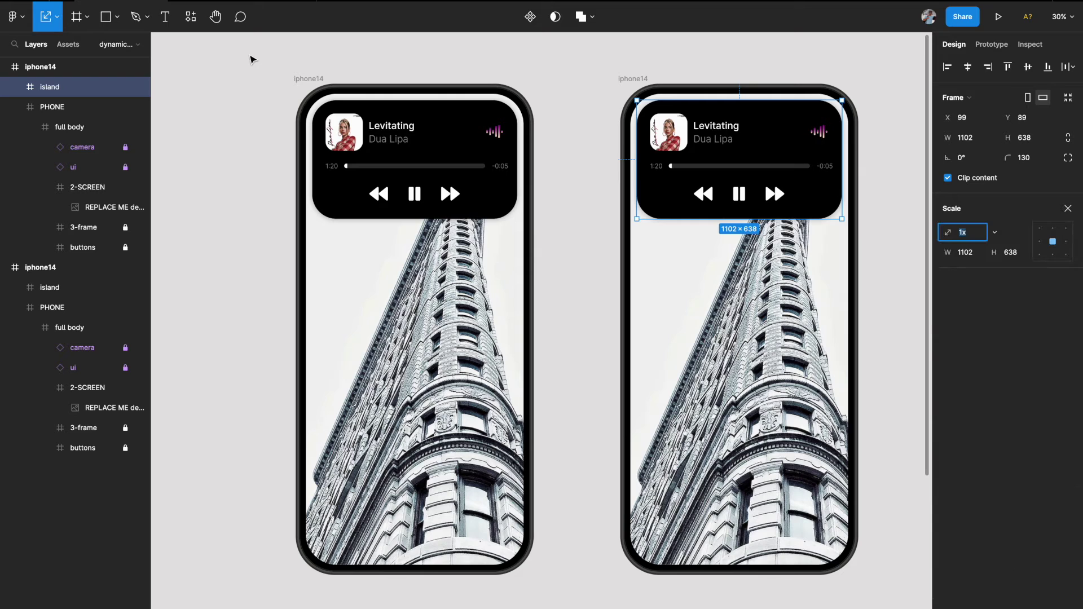
click(58, 18)
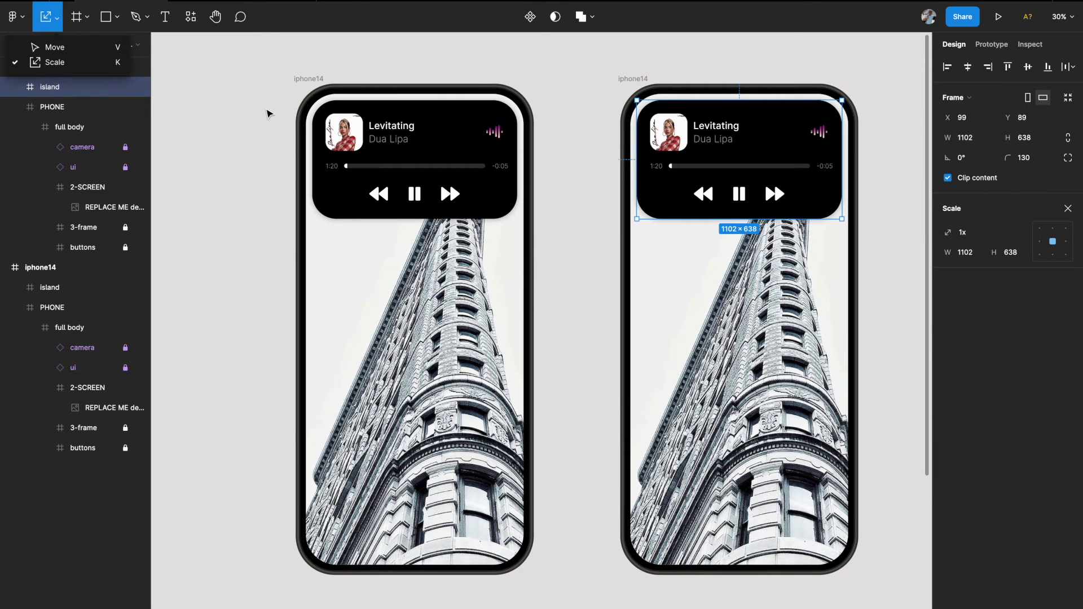
scroll(708, 184, right, 3)
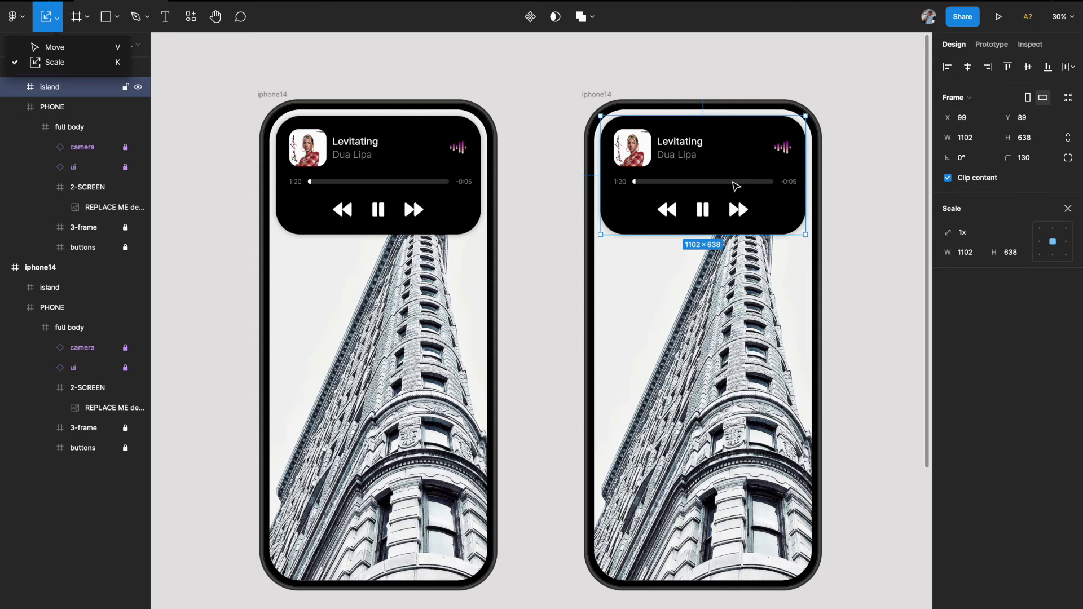
scroll(789, 236, up, 2)
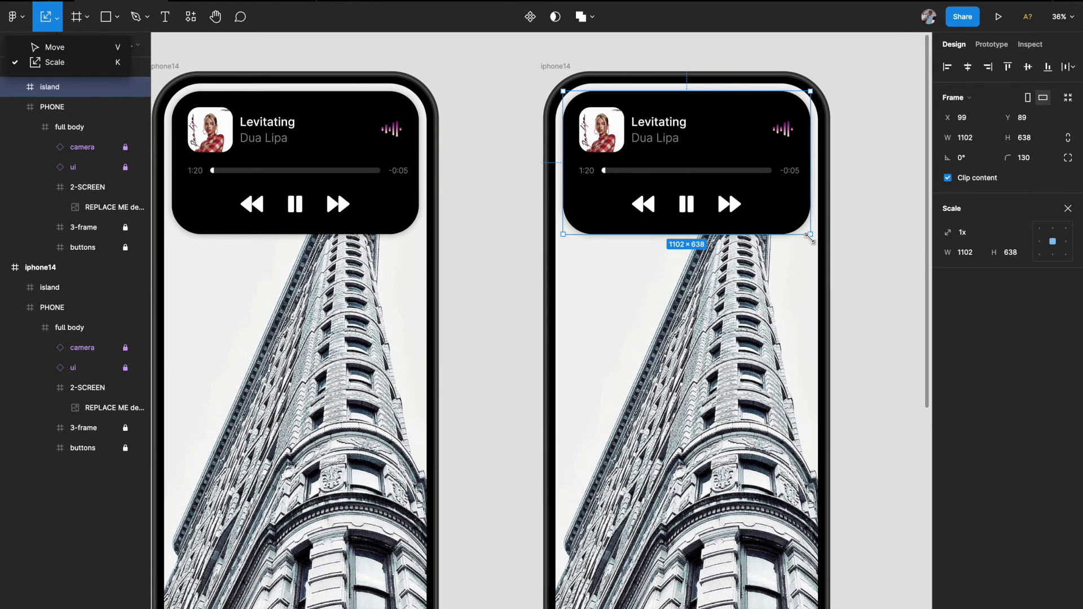
drag(810, 237, 765, 206)
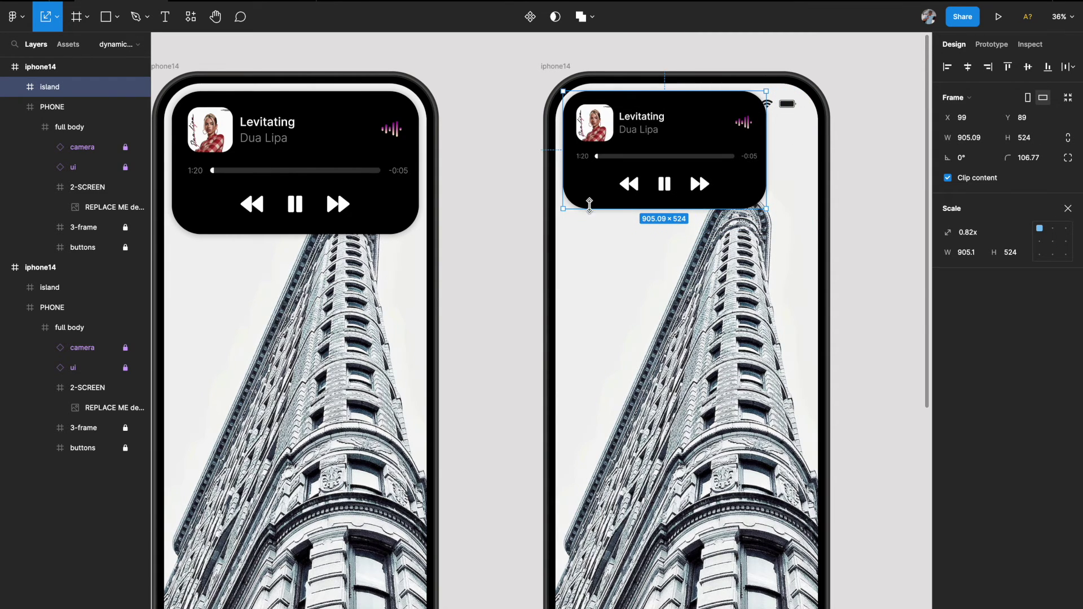
drag(563, 211, 617, 166)
scroll(696, 213, up, 3)
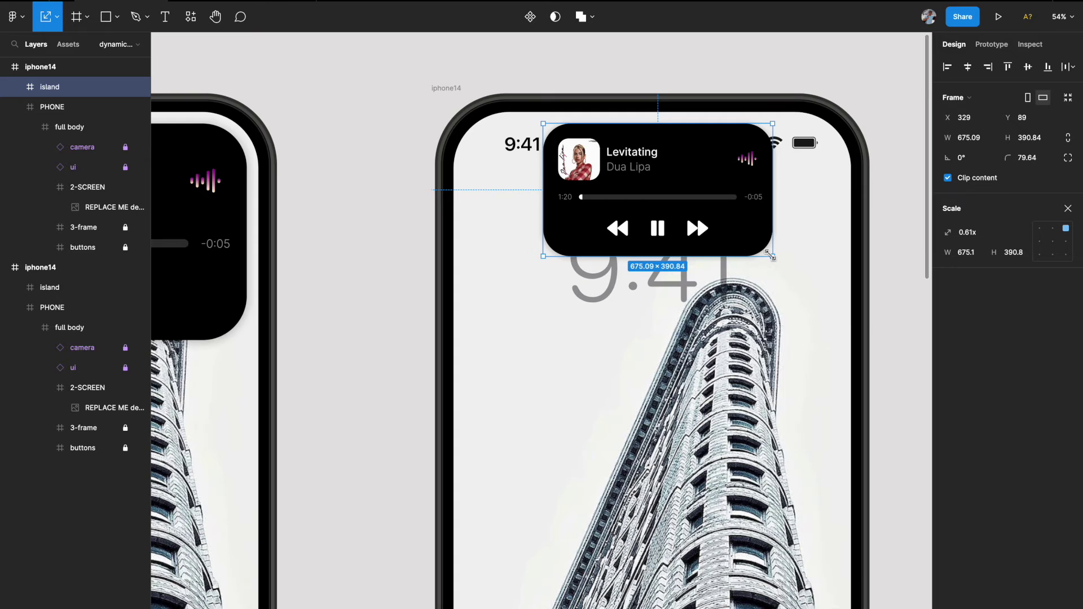
drag(772, 257, 667, 277)
scroll(701, 205, up, 5)
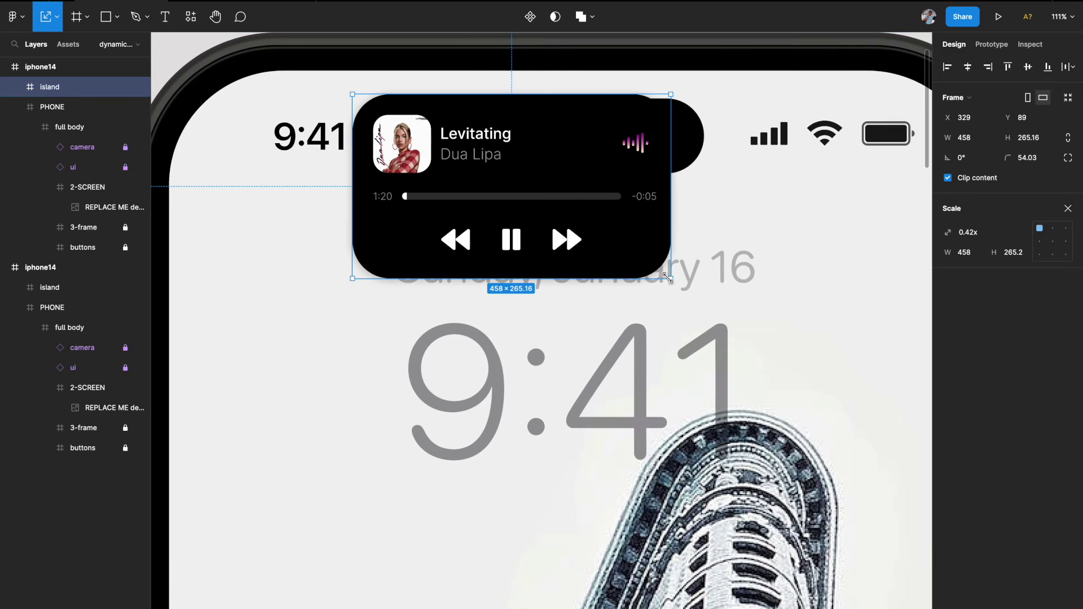
drag(673, 282, 687, 300)
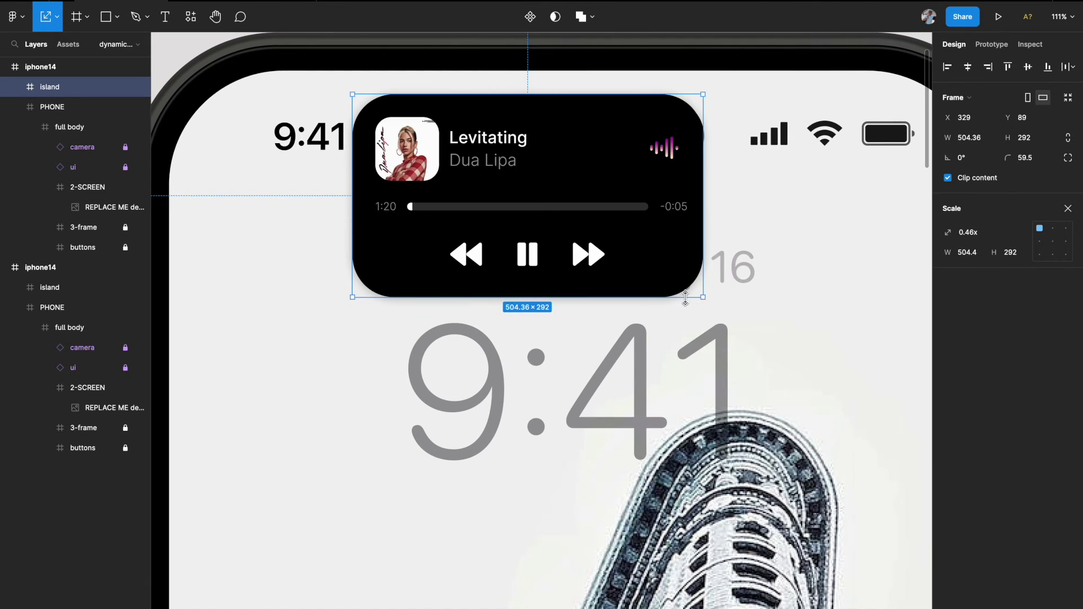
drag(348, 300, 447, 199)
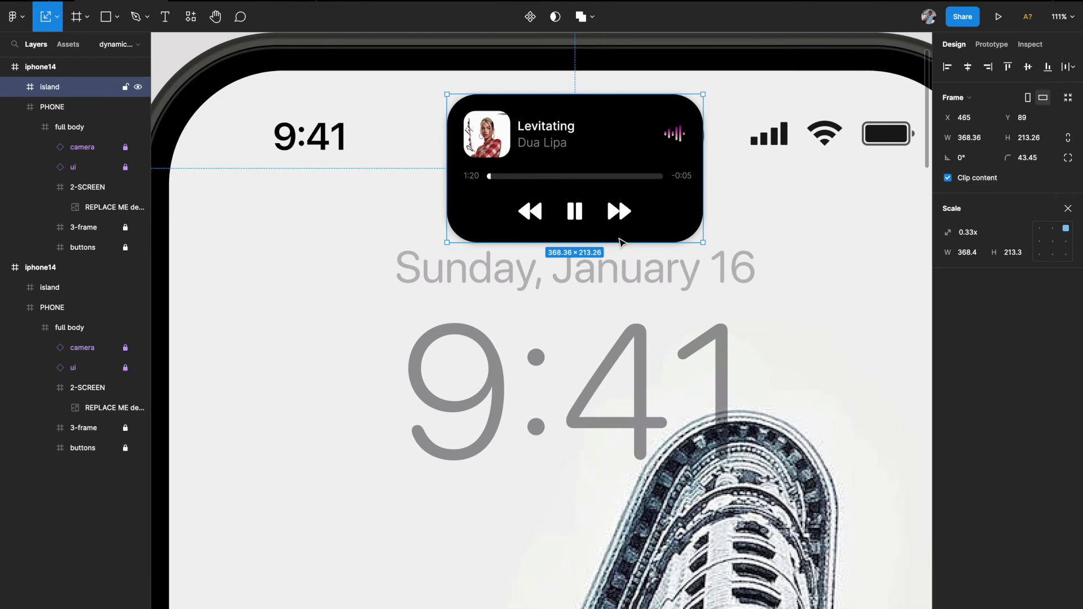
scroll(620, 243, up, 1)
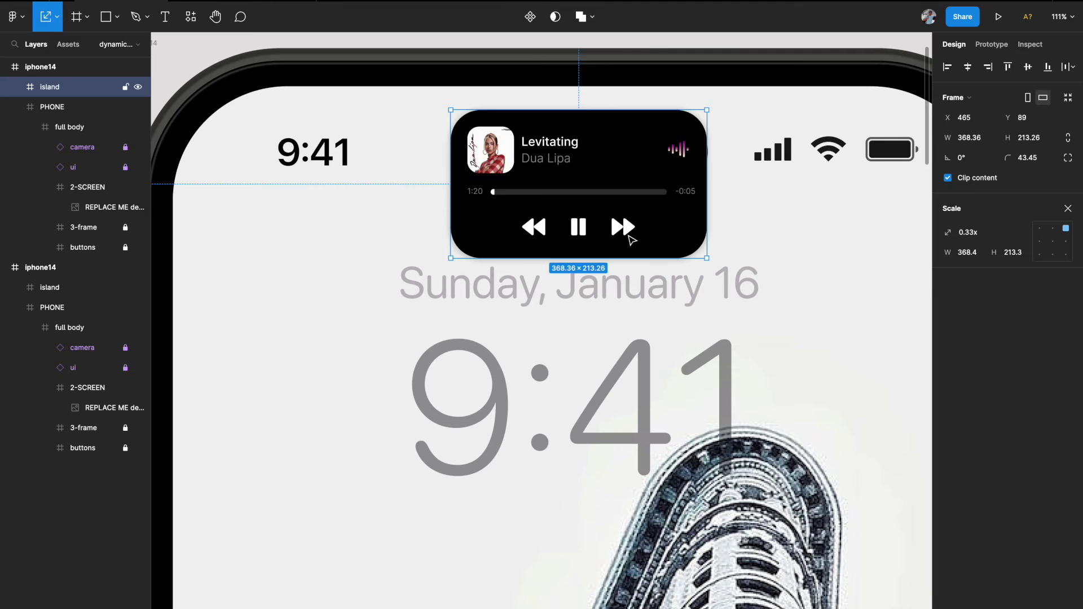
- Delete the playback icons, progress bar, both time labels, song title and artist name from the second phone's island, keeping the cover and soundbar
double_click(627, 232)
shift+click(578, 227)
shift+click(536, 229)
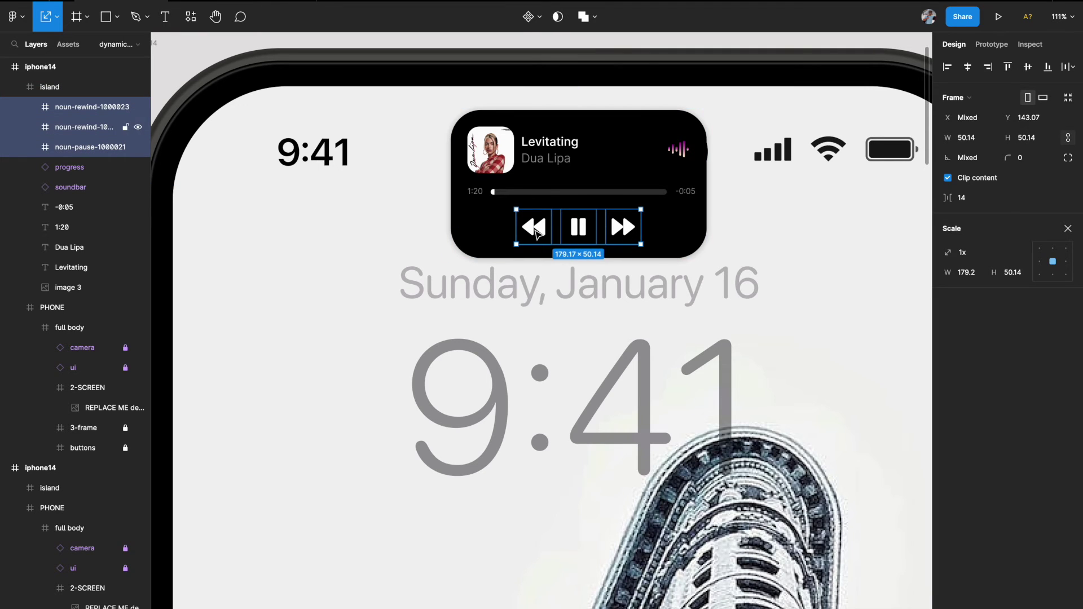
shift+click(564, 192)
shift+click(686, 192)
shift+click(475, 193)
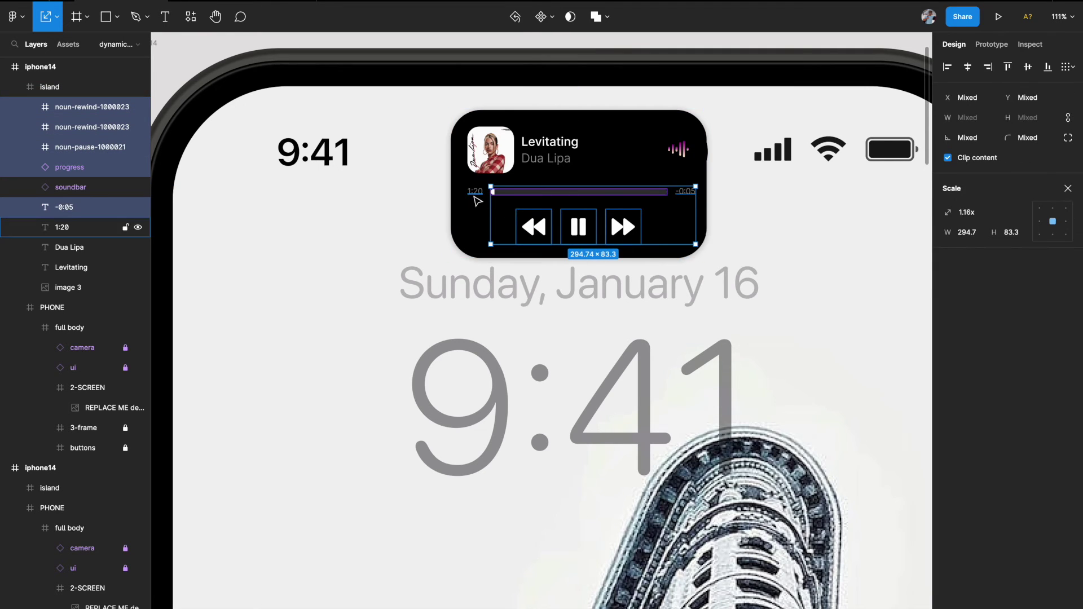
scroll(477, 201, down, 10)
scroll(473, 201, right, 10)
scroll(474, 201, right, 3)
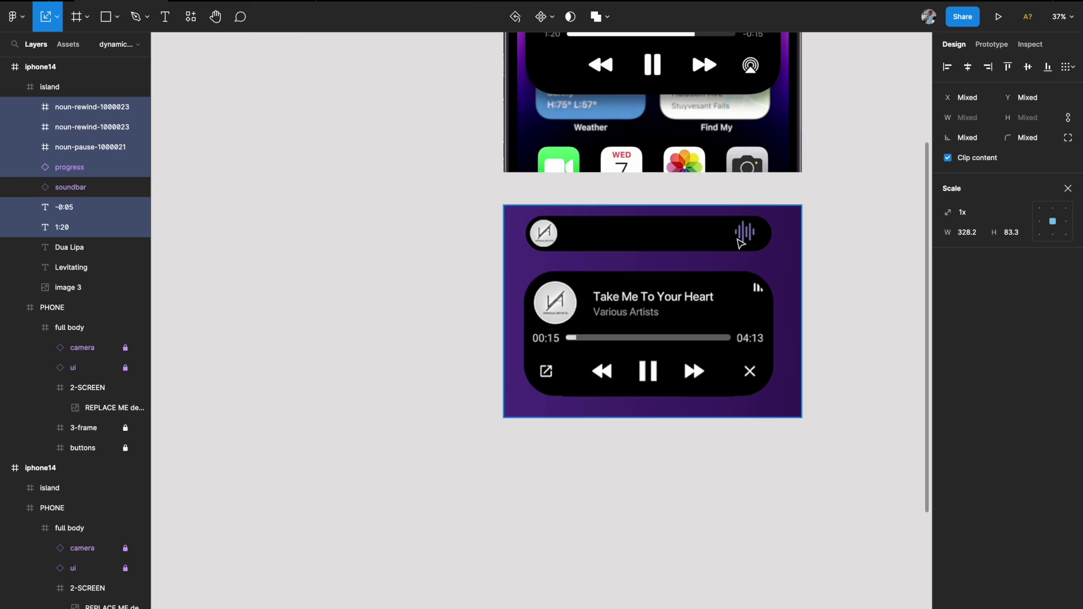
scroll(743, 240, down, 2)
scroll(743, 240, left, 10)
scroll(400, 218, up, 3)
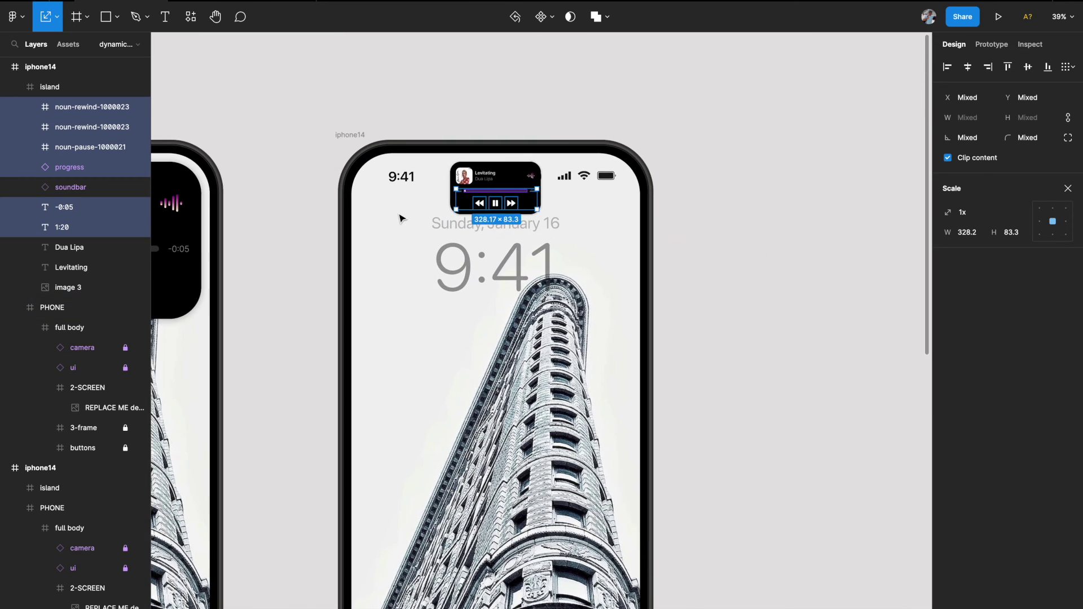
scroll(400, 218, up, 10)
shift+click(487, 180)
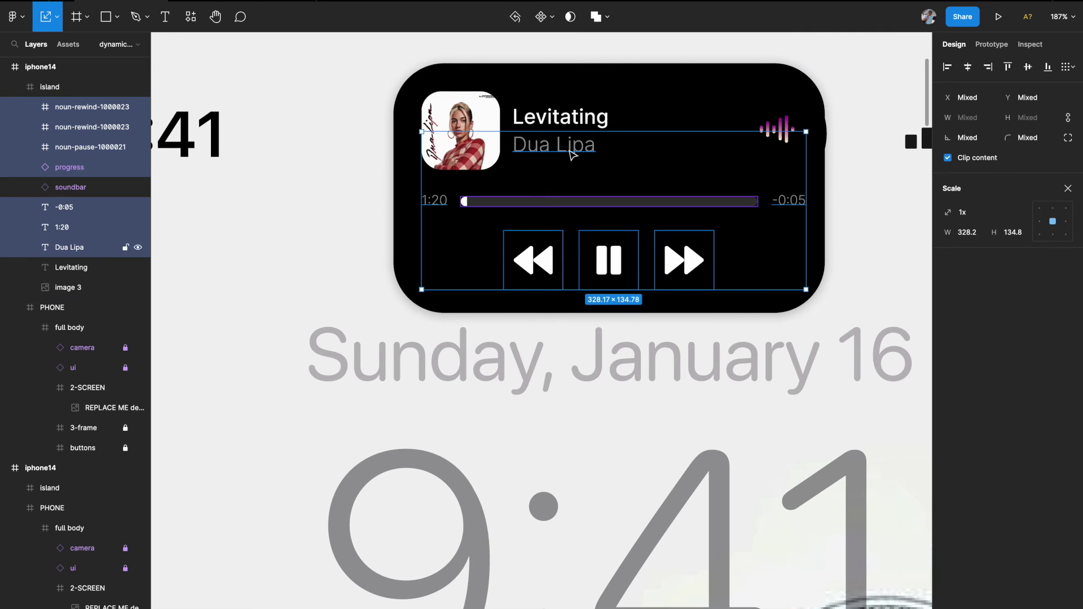
shift+click(569, 124)
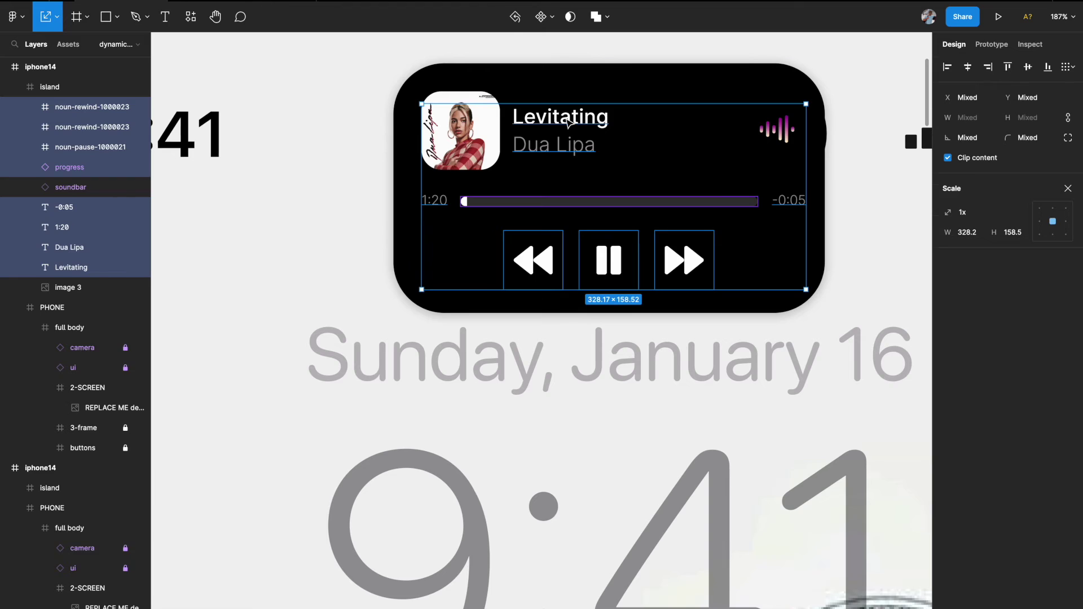
key(Delete)
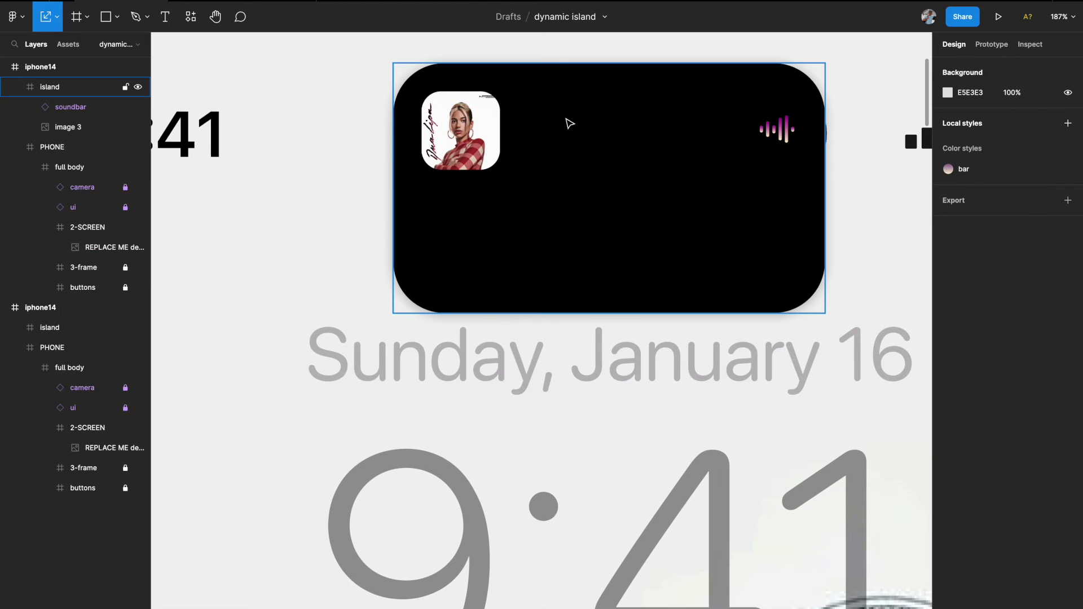
- Round the second phone's album cover into a circle by setting its corner radius to 70
click(476, 125)
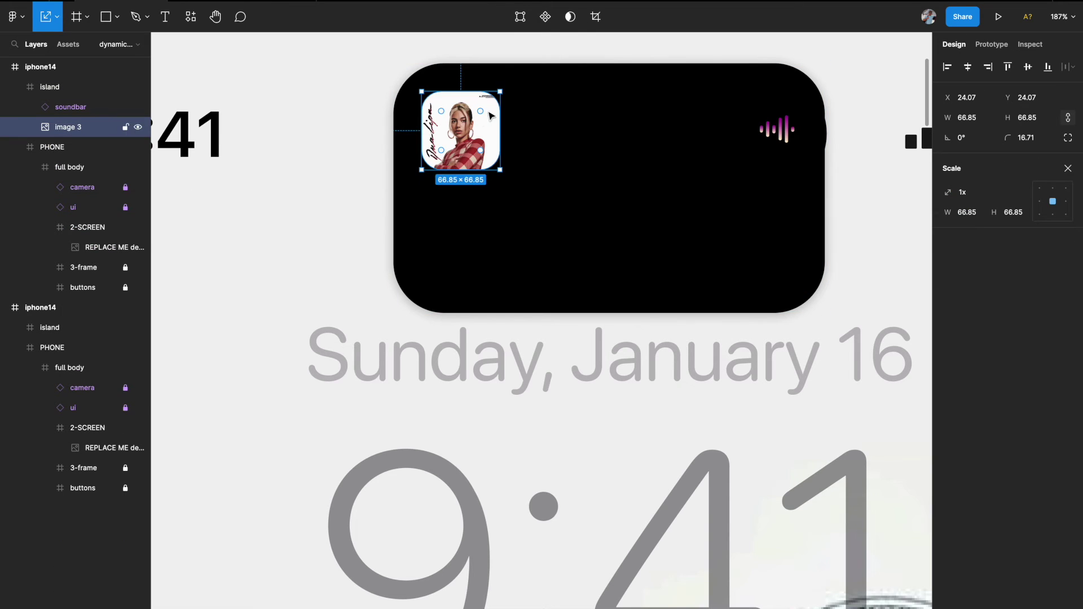
click(1041, 143)
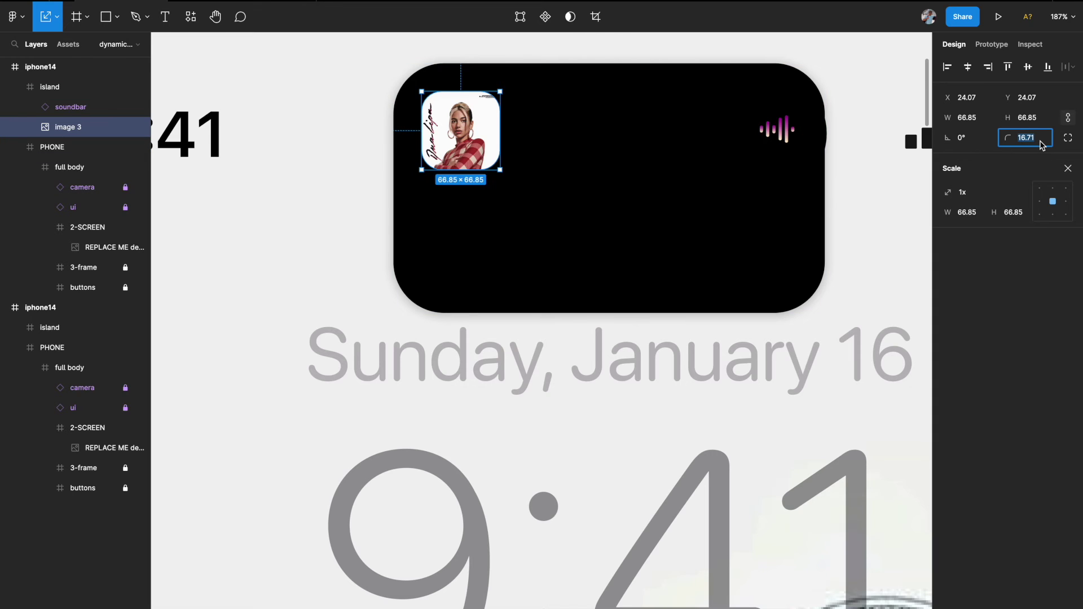
key(shift+Up)
key(shift+Up)
key(shift+Up)
key(shift+Up)
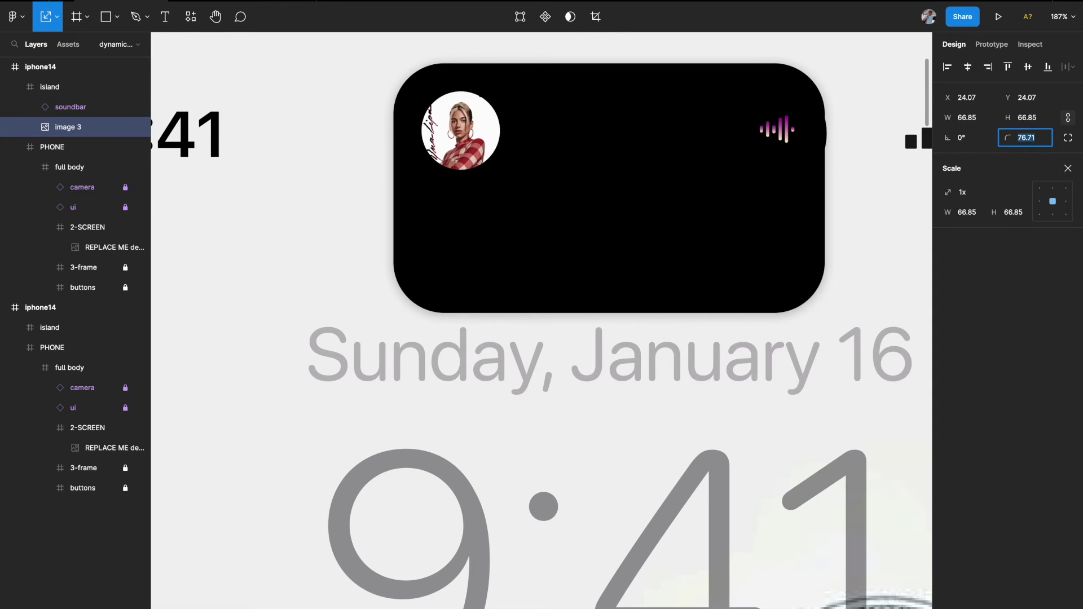
text(70)
key(Return)
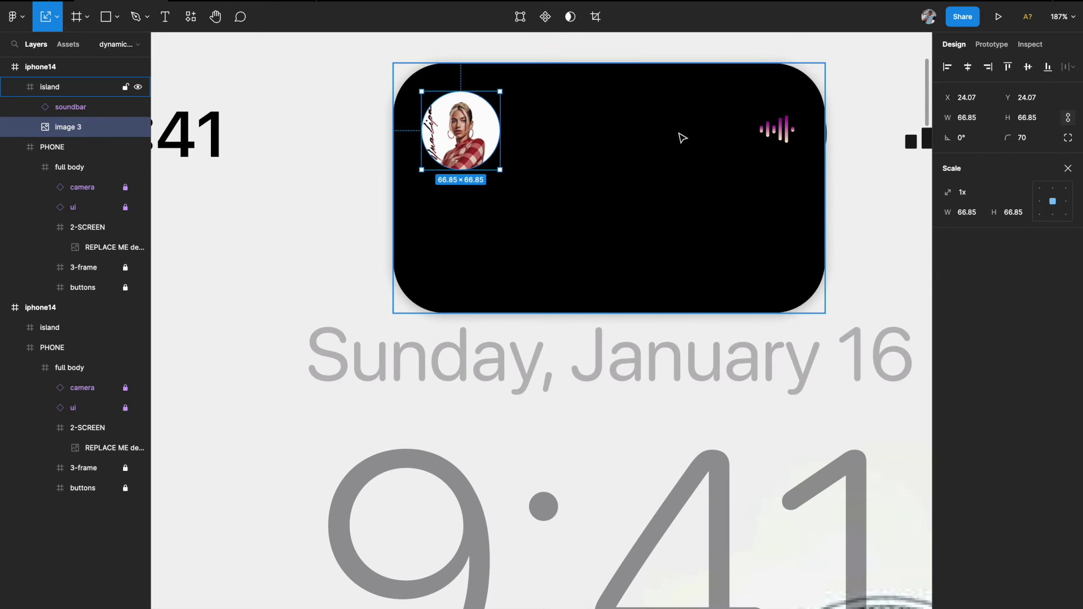
- Resize the second phone's island frame to 373 × 108 without scaling its contents, with its upper edge at Y 95
click(682, 137)
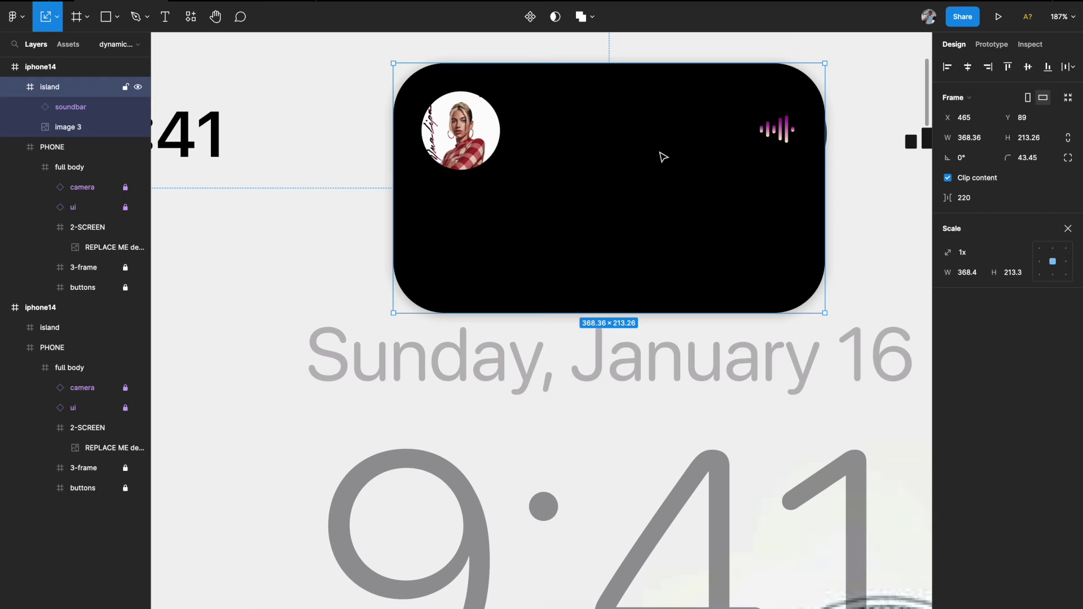
key(v)
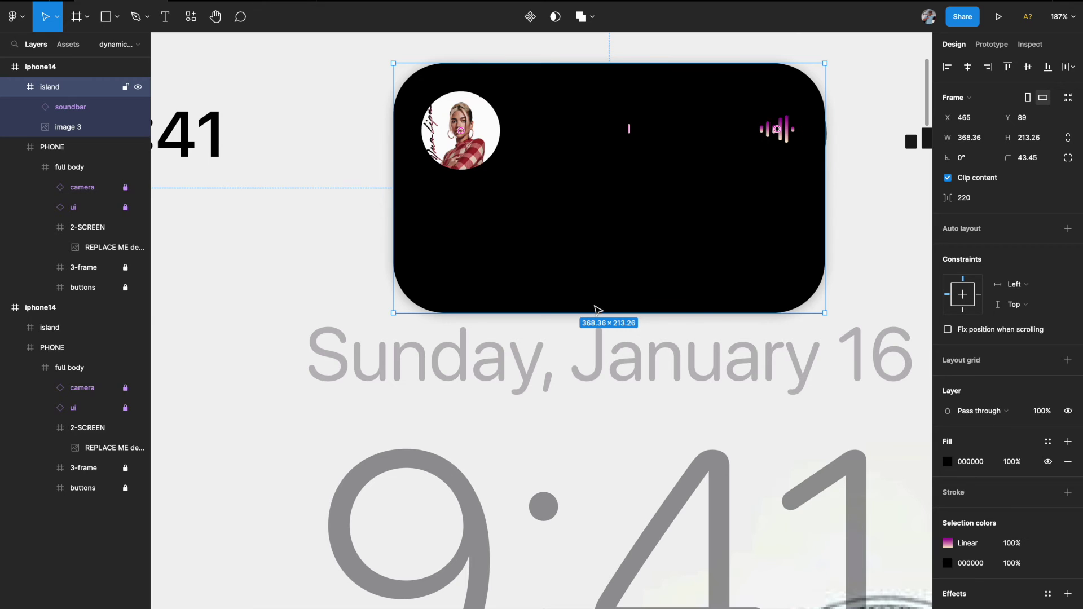
drag(590, 313, 594, 194)
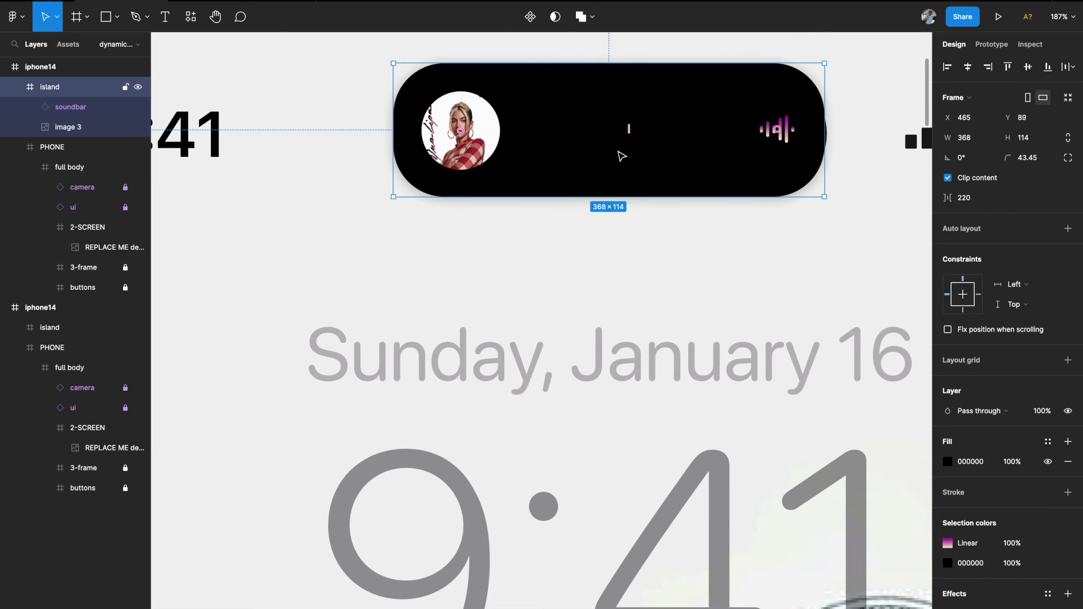
scroll(620, 155, up, 1)
drag(613, 94, 614, 103)
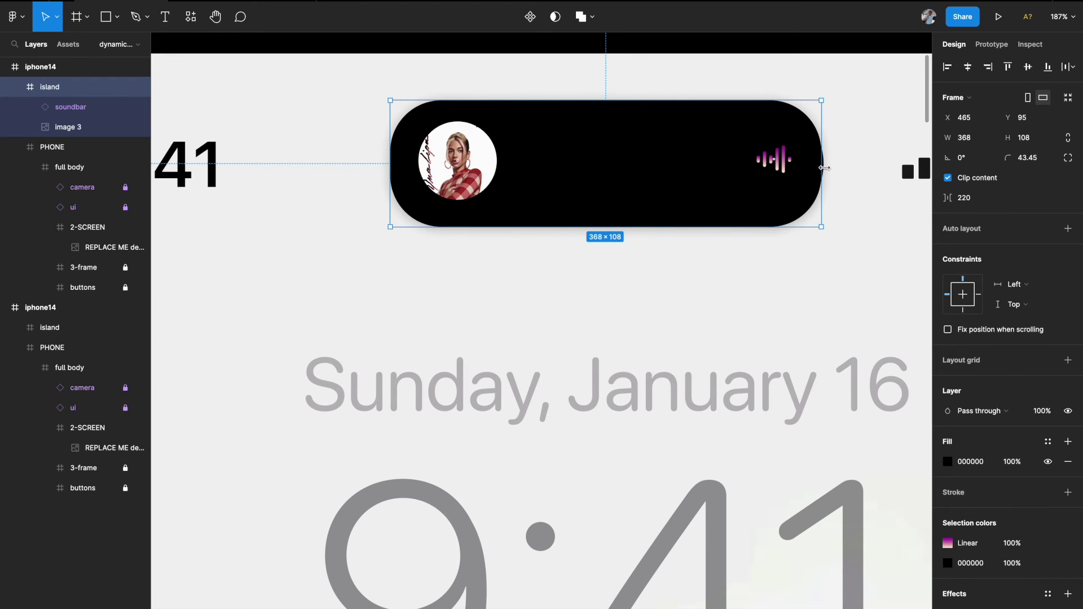
drag(827, 169, 827, 169)
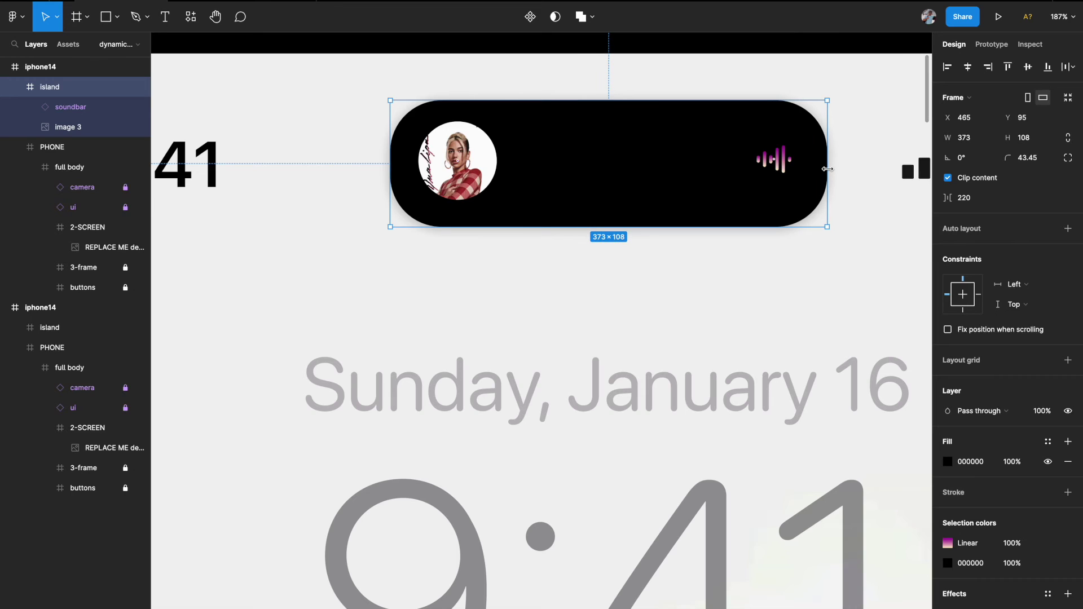
- Increase the collapsed island's corner radius to 93.45 for a full pill shape
click(1042, 163)
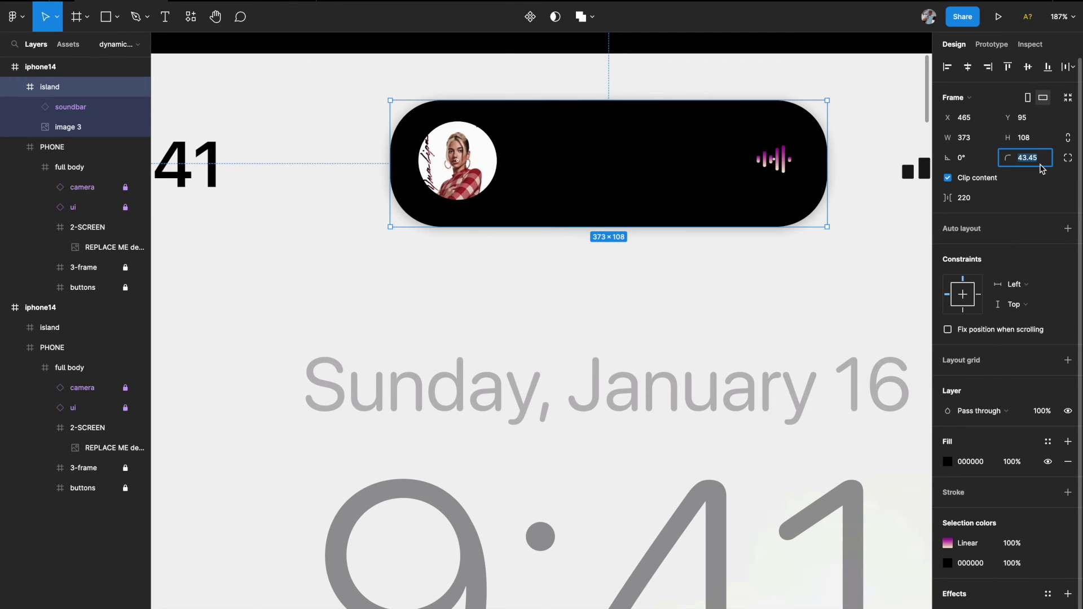
key(shift+Up)
key(shift+Up)
key(shift+Up)
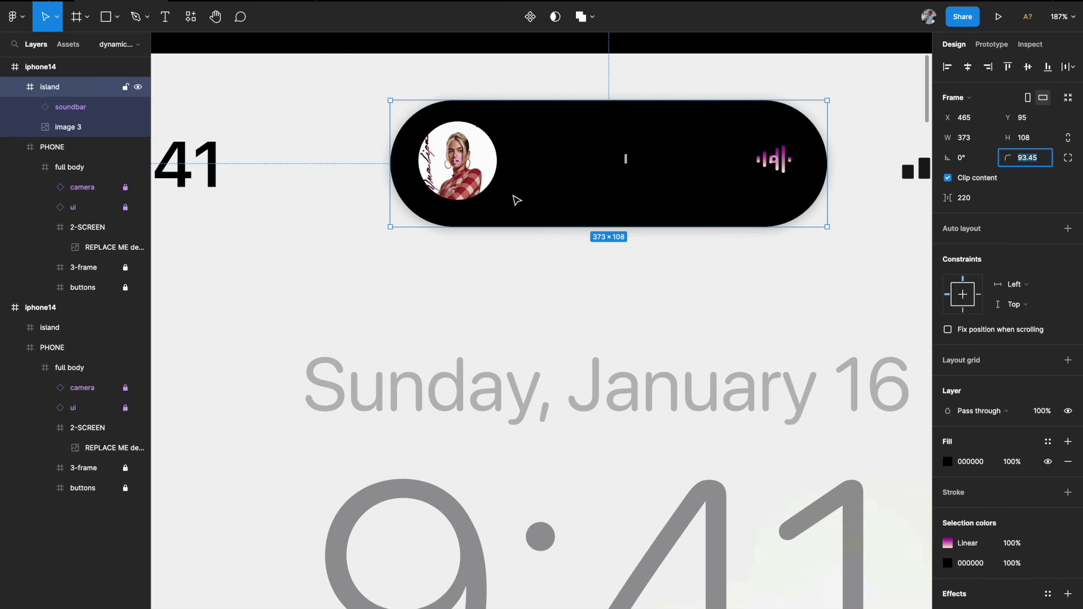
click(483, 302)
- Scale the collapsed island's soundbar up to about 59.56 × 59.56 and center it vertically in the island
double_click(783, 164)
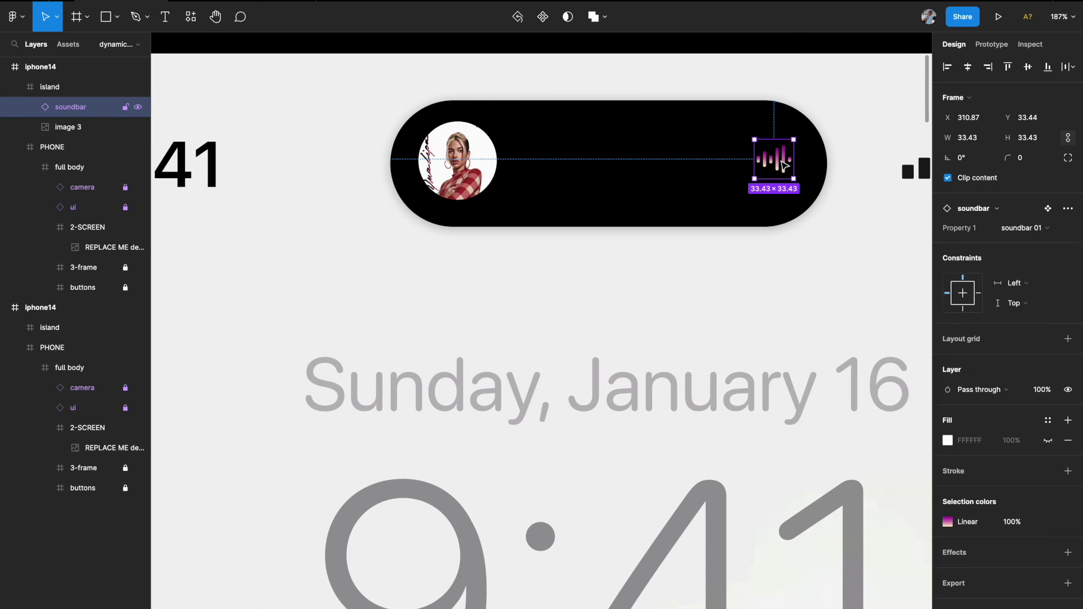
key(k)
drag(756, 177, 725, 209)
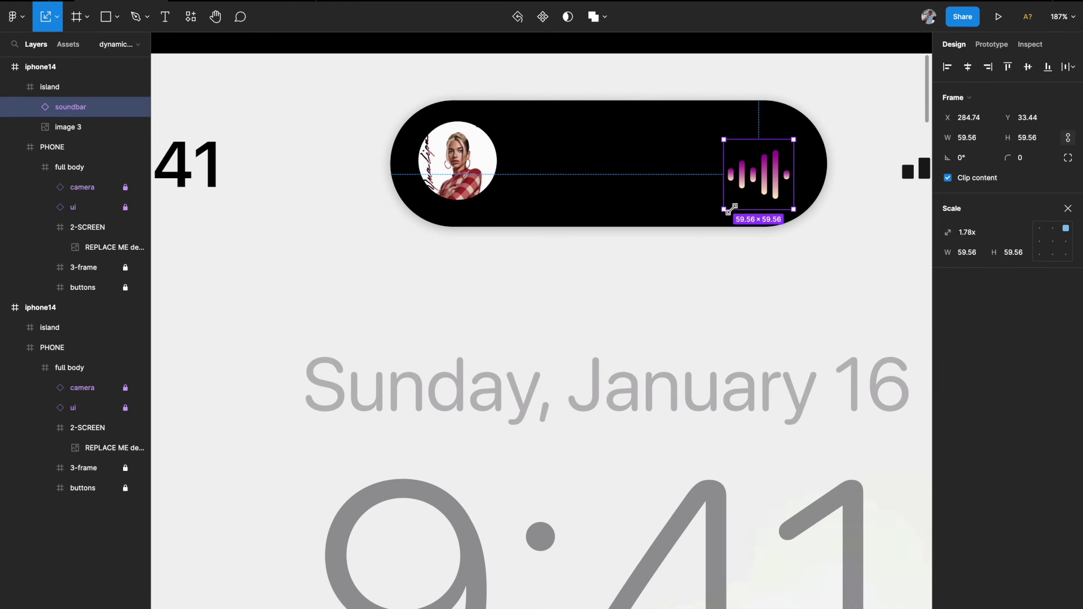
click(1028, 67)
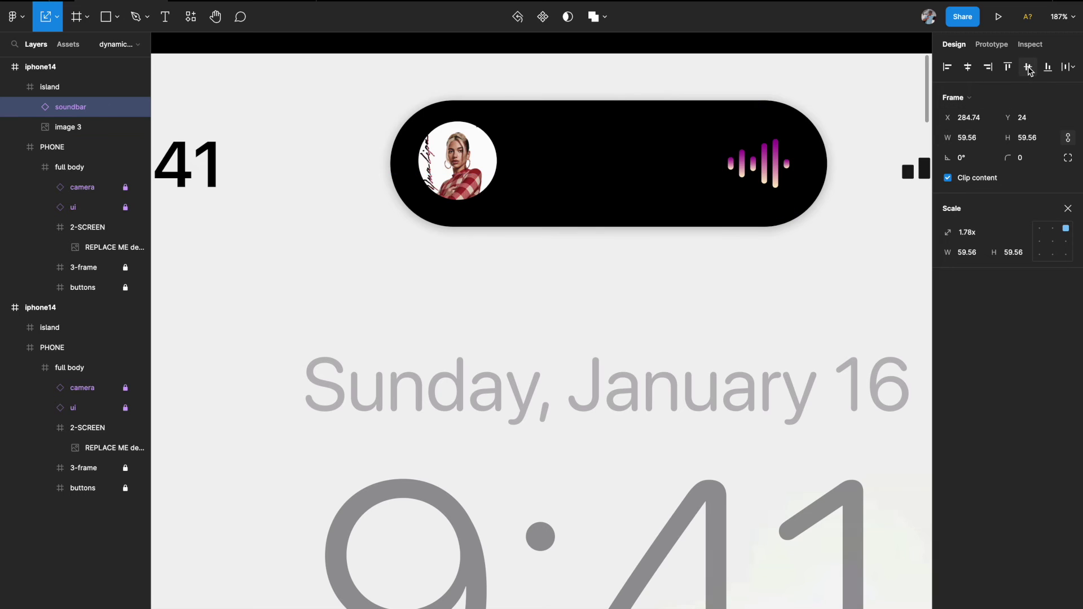
- Scale the circular cover up to 89 × 89 and place it at X 10, Y 10 inside the collapsed island
click(476, 182)
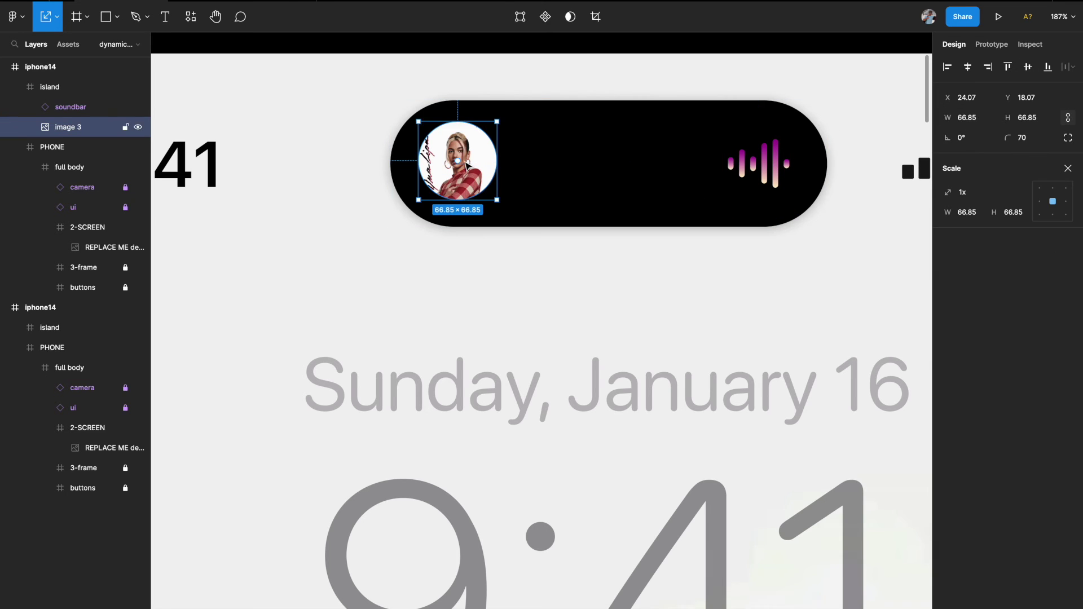
drag(497, 198, 513, 217)
drag(416, 120, 408, 112)
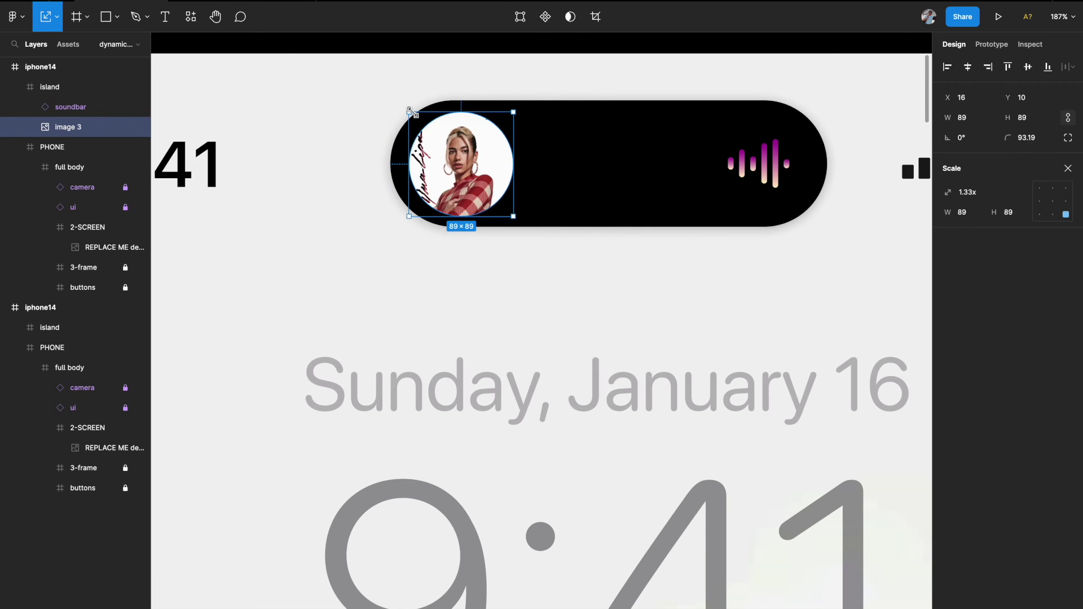
drag(456, 148, 455, 148)
key(Left)
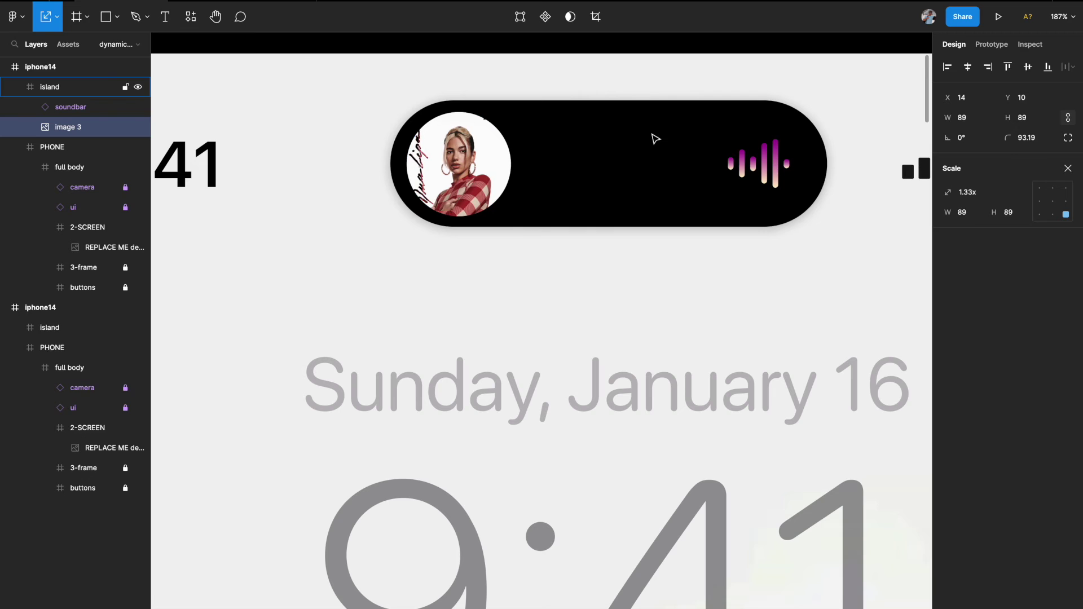
key(Right)
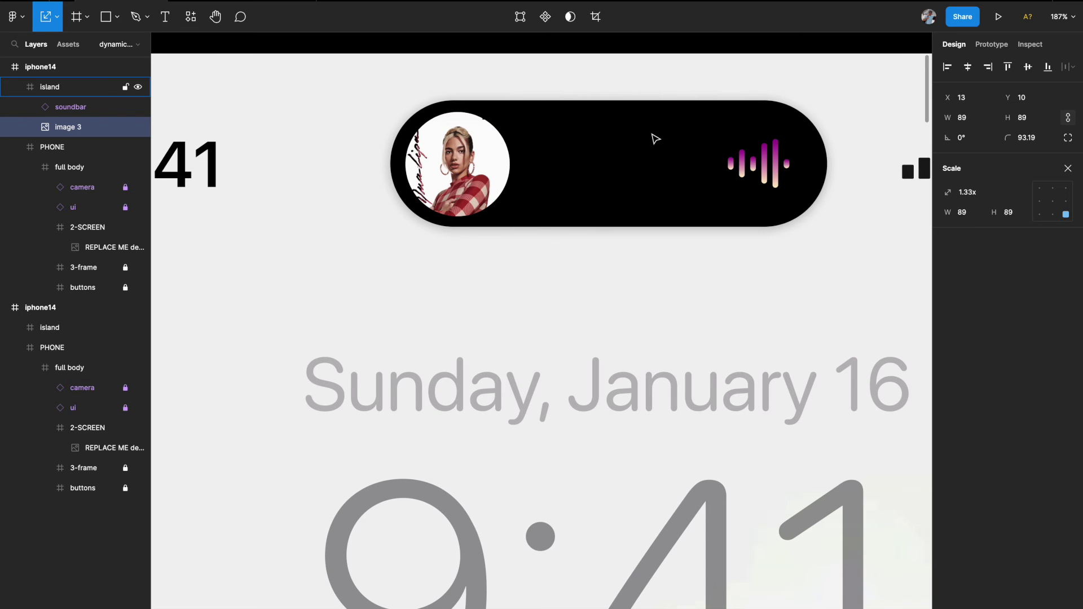
key(Left)
key(Left)
key(Left)
key(Left)
key(Left)
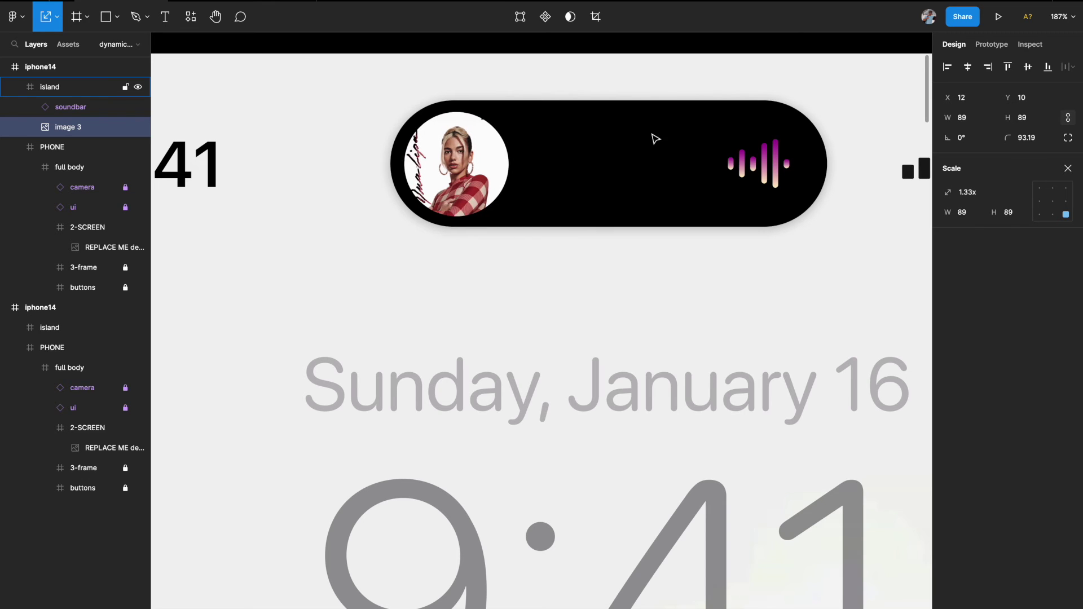
- Link the expanded island to the second phone with an on-click Smart animate transition using Bouncy easing
scroll(655, 138, down, 10)
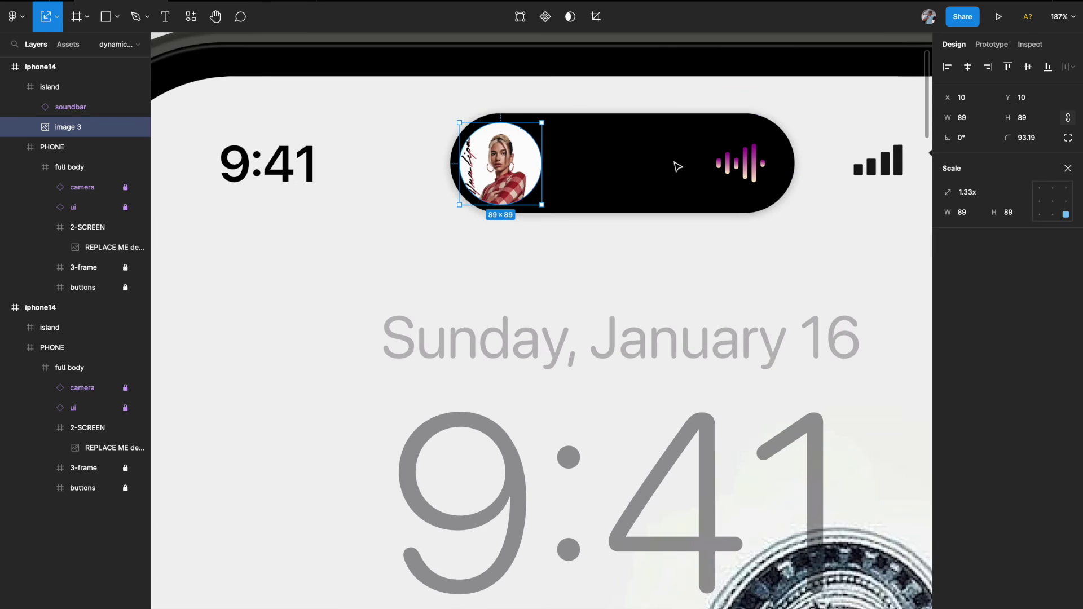
click(675, 215)
scroll(675, 216, down, 15)
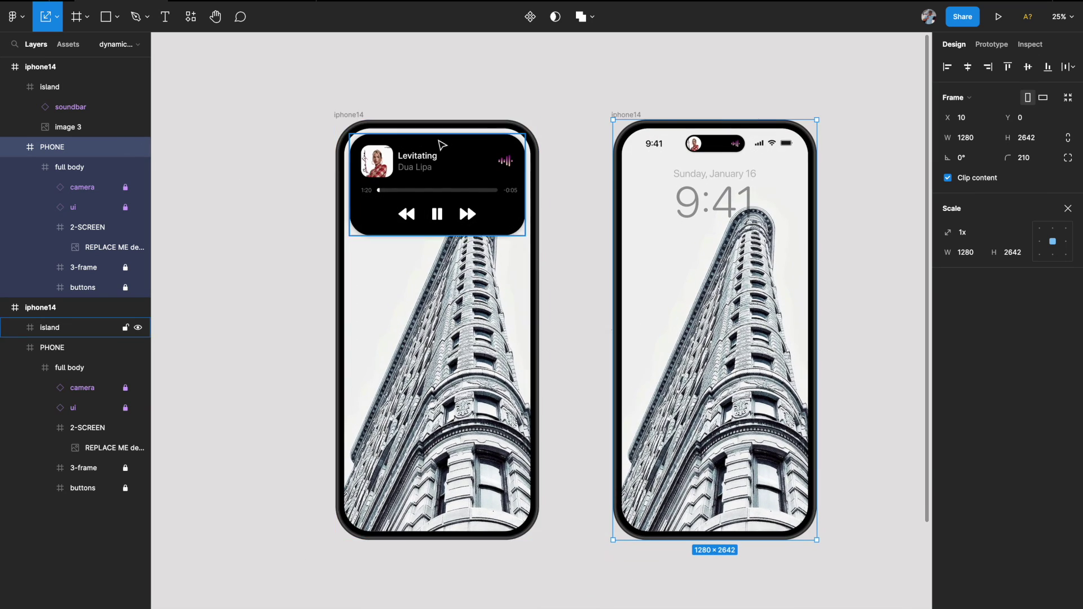
click(603, 74)
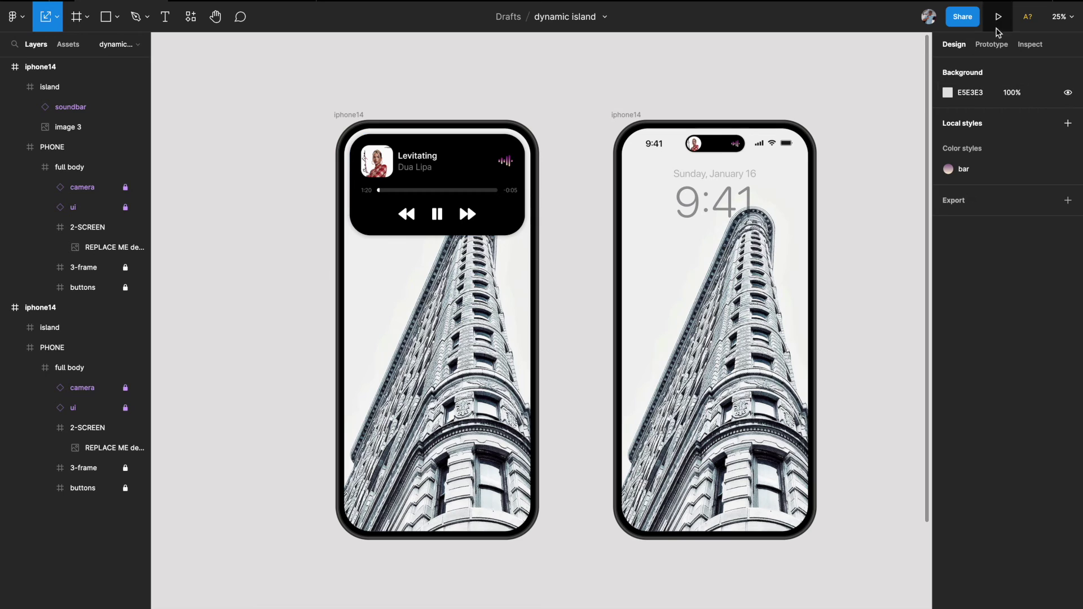
click(992, 46)
click(494, 179)
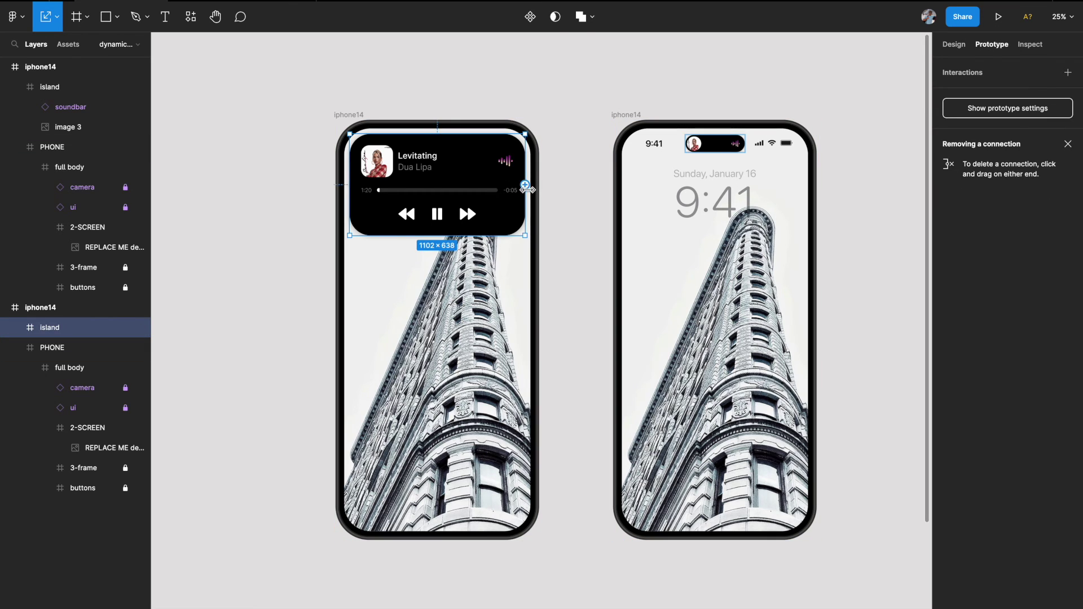
key(v)
drag(525, 185, 620, 226)
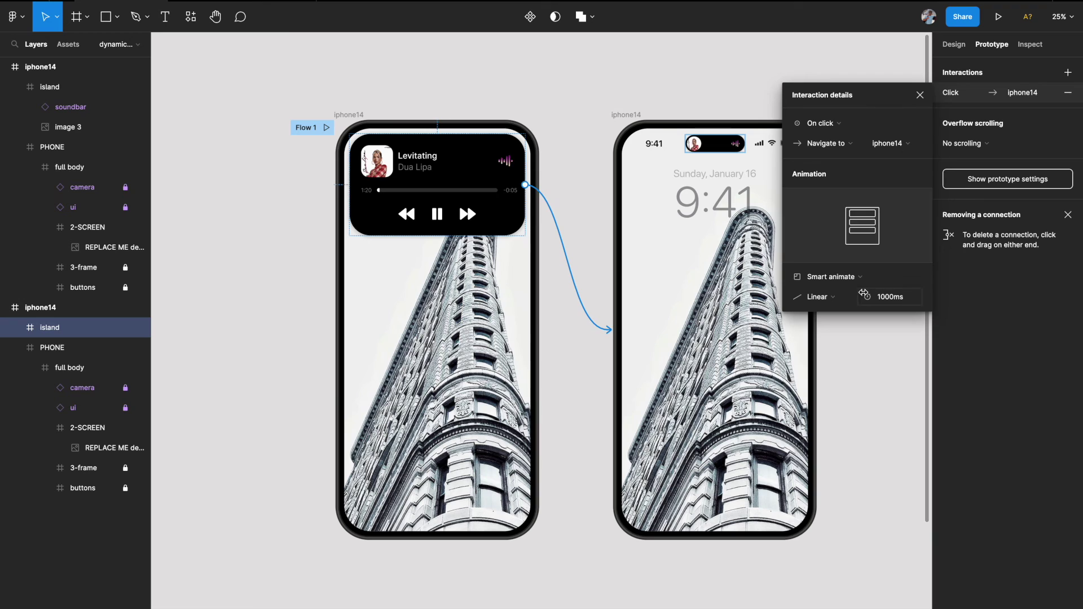
click(819, 298)
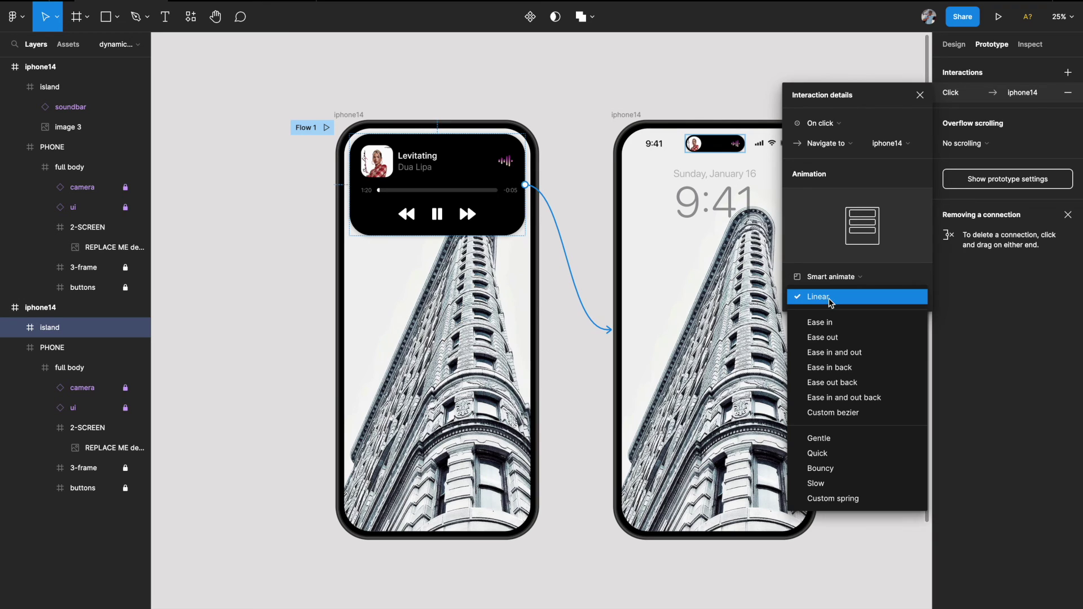
click(833, 472)
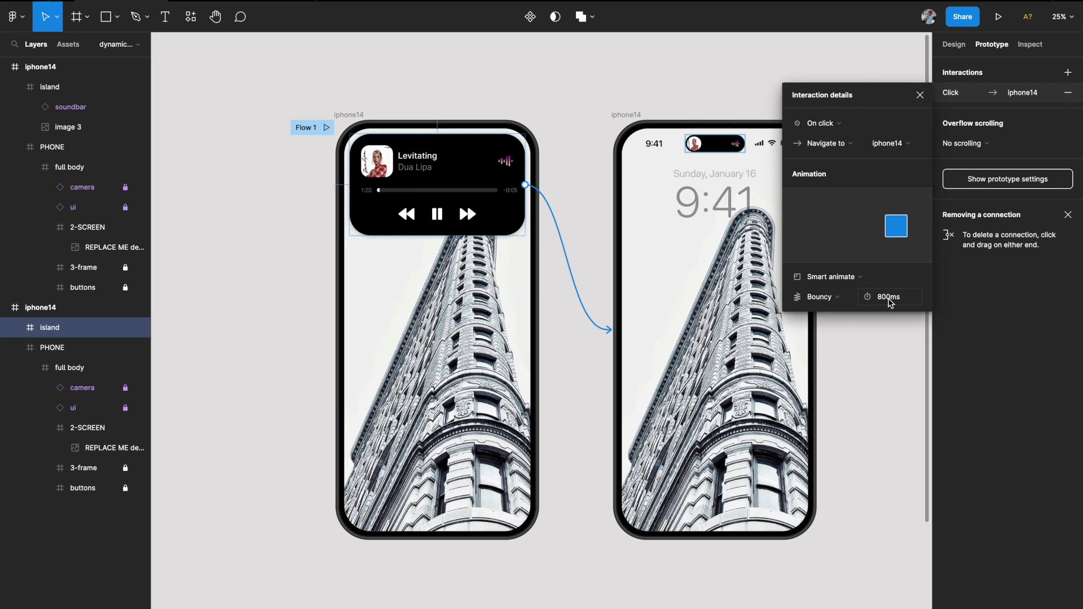
- Link the collapsed island back to the first phone with the same on-click Smart animate, Bouncy 800ms transition
scroll(784, 226, right, 2)
click(678, 140)
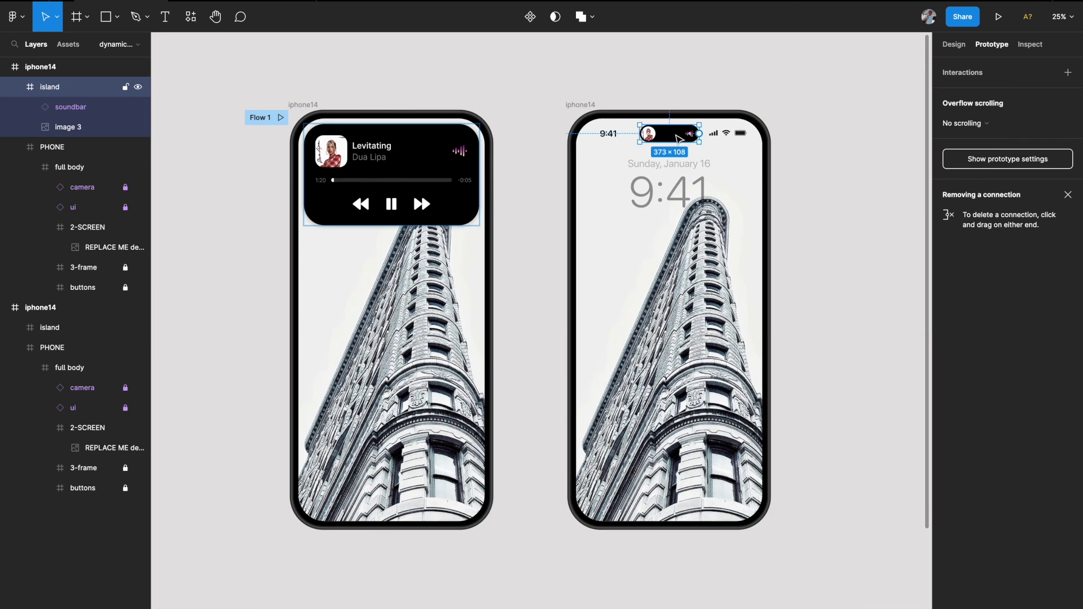
drag(699, 134, 488, 301)
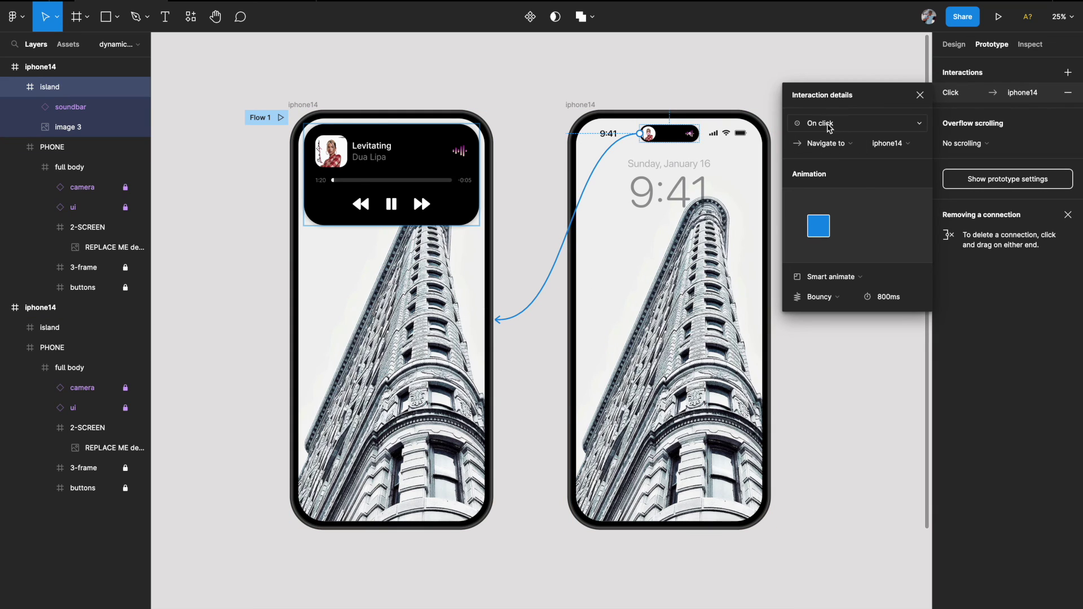
click(920, 95)
- Preview the prototype's first phone with the expanded island, and return to the design file
click(845, 98)
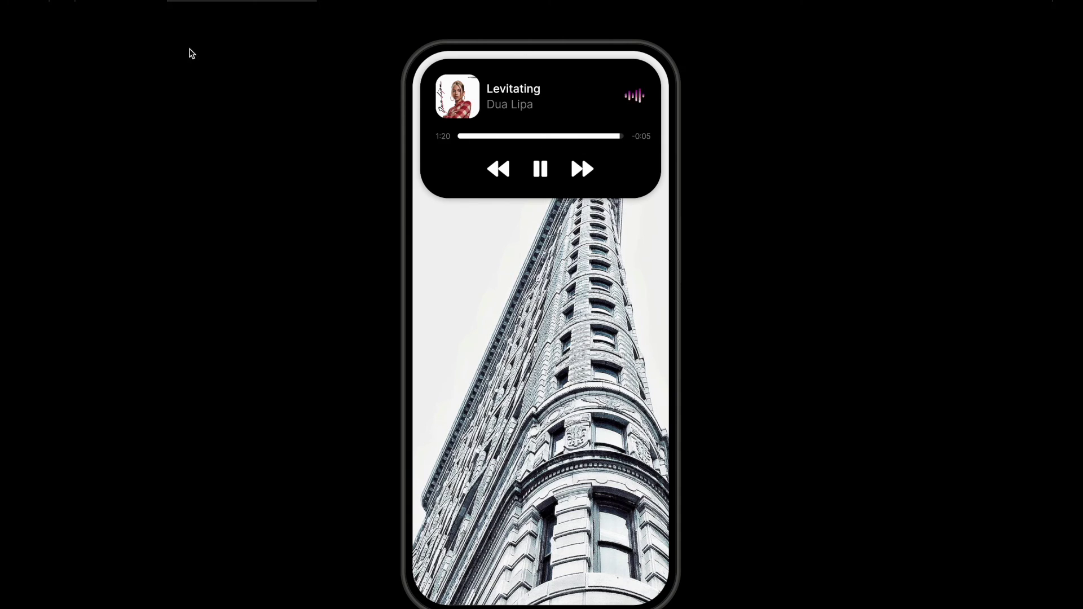
mouse_move(131, 11)
click(131, 5)
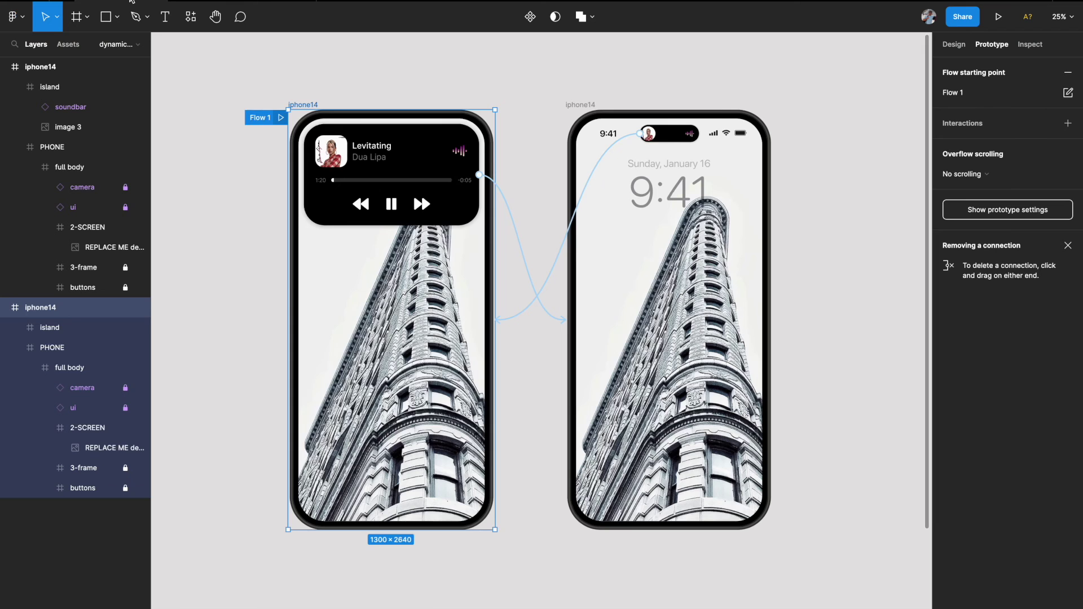
- Set the Smart animate duration of the progress 1 variant's after-delay interaction to 10000ms
scroll(584, 264, down, 3)
scroll(583, 264, down, 5)
scroll(583, 263, up, 10)
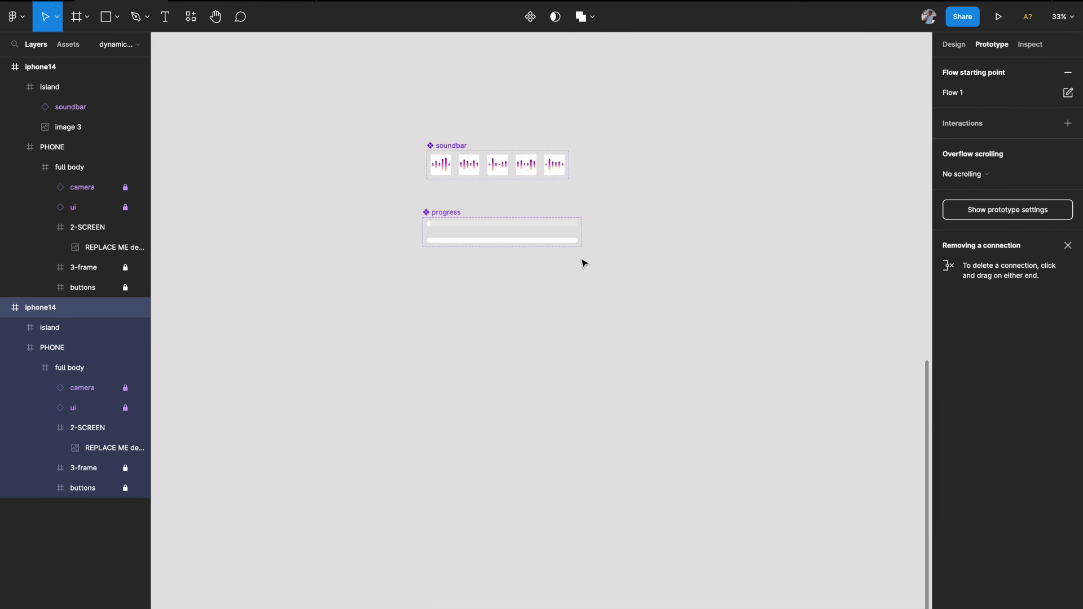
click(427, 244)
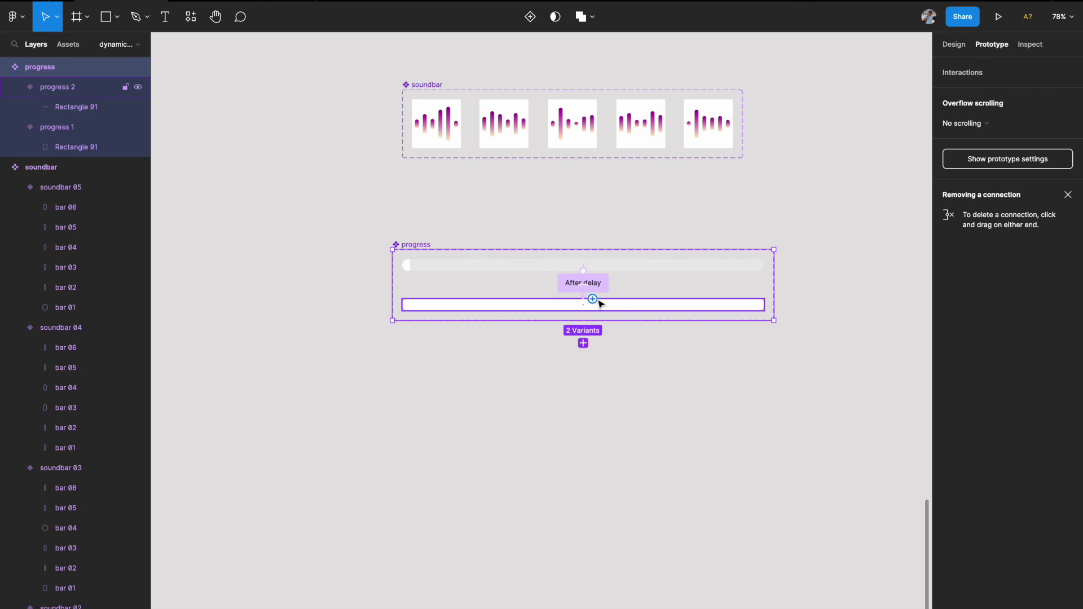
click(583, 283)
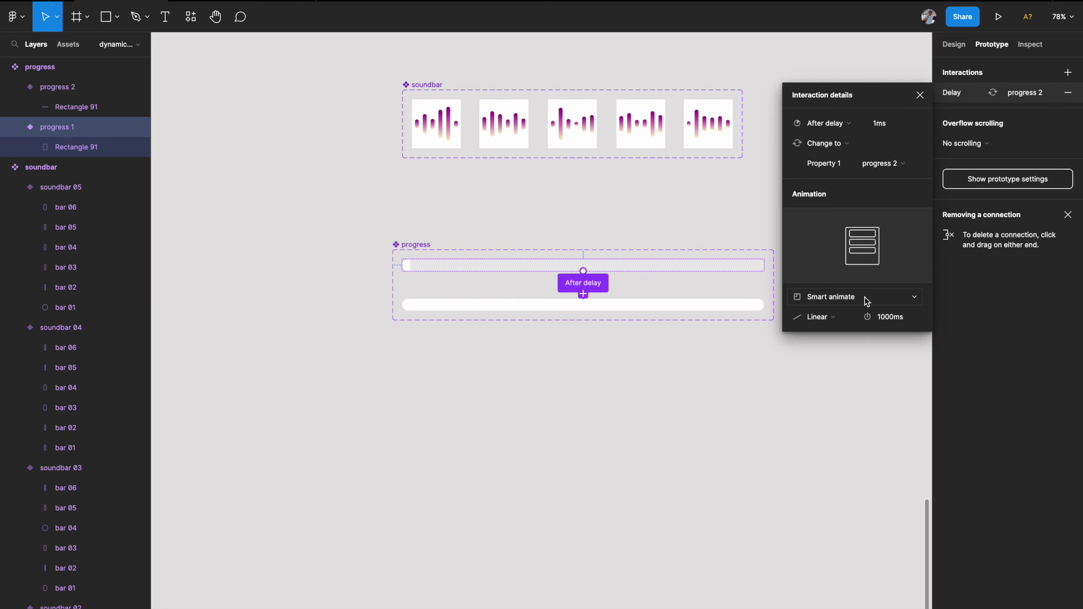
click(889, 319)
text(10)
key(Return)
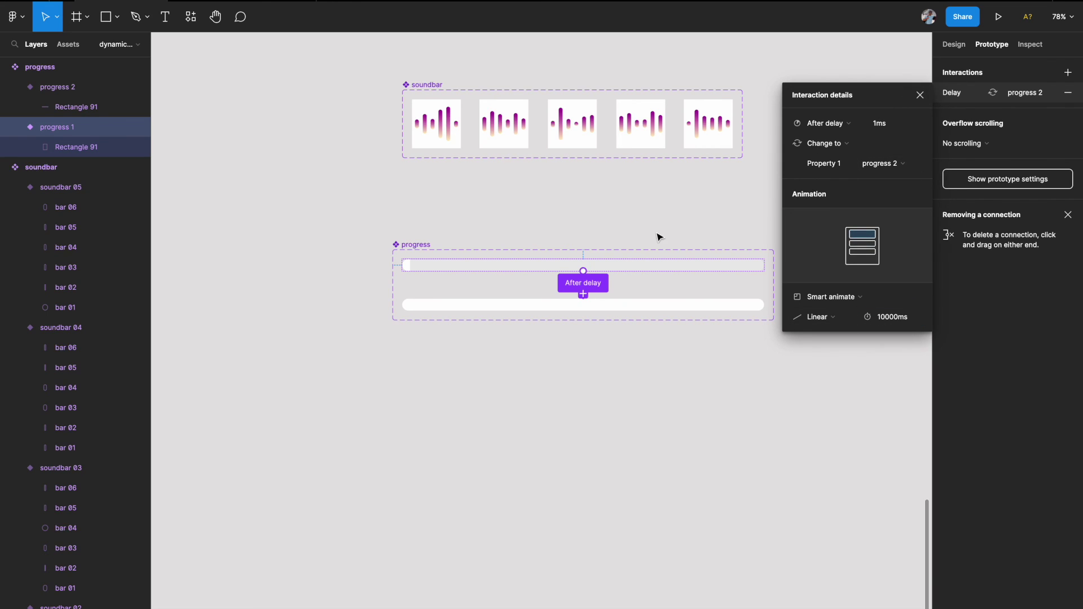
- Preview the prototype's running progress bar, collapse the expanded island to check the transition, and return to the design file
double_click(728, 309)
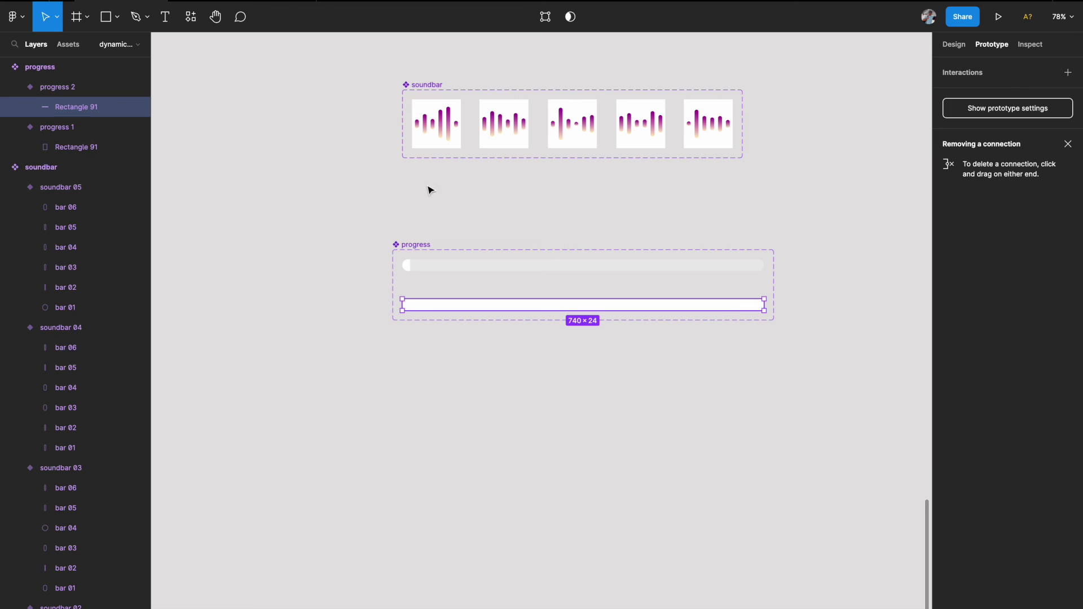
click(253, 203)
click(291, 8)
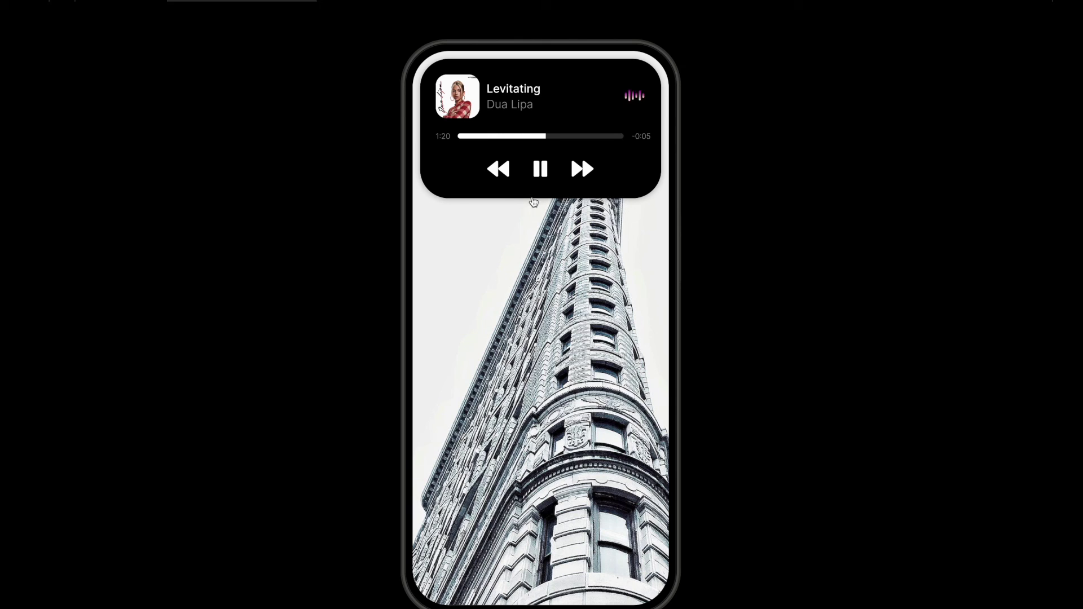
click(608, 193)
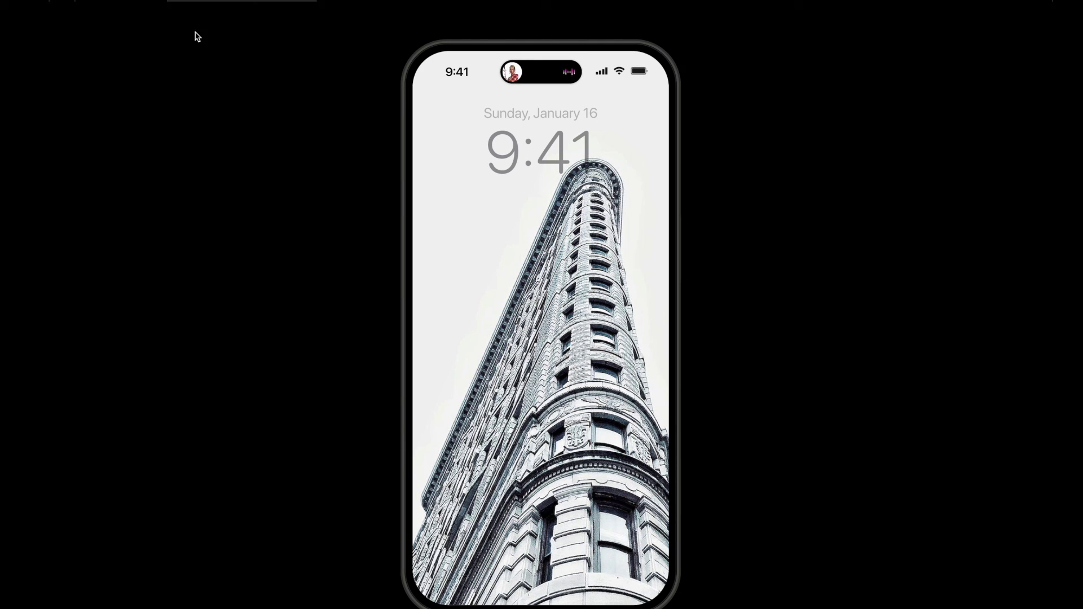
click(156, 3)
- Change the easing of the expanded island's on-click Smart animate transition to Gentle
scroll(345, 176, down, 5)
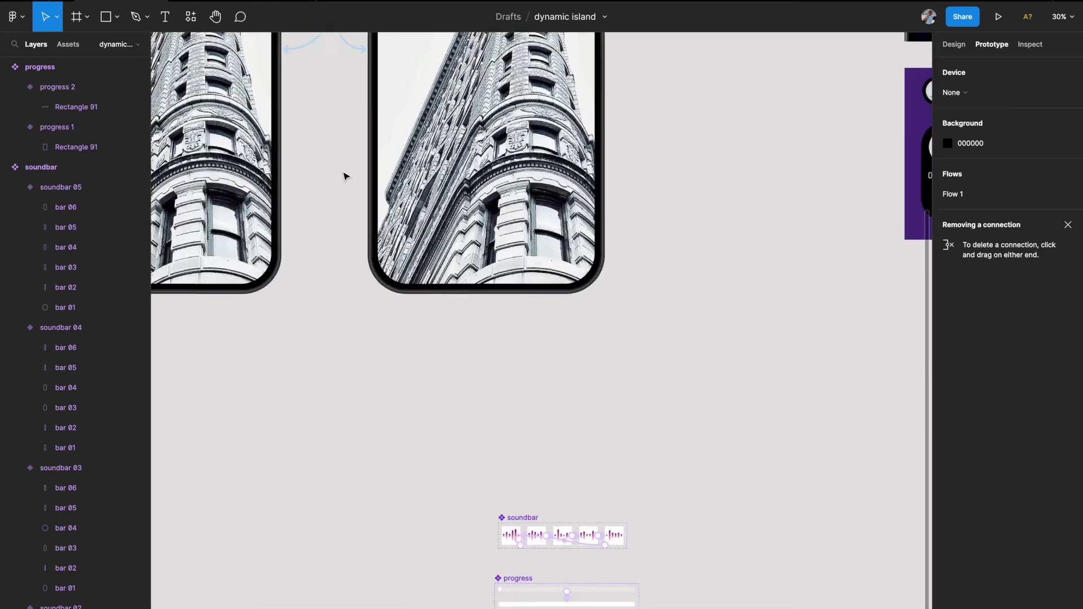
scroll(395, 186, up, 3)
click(477, 201)
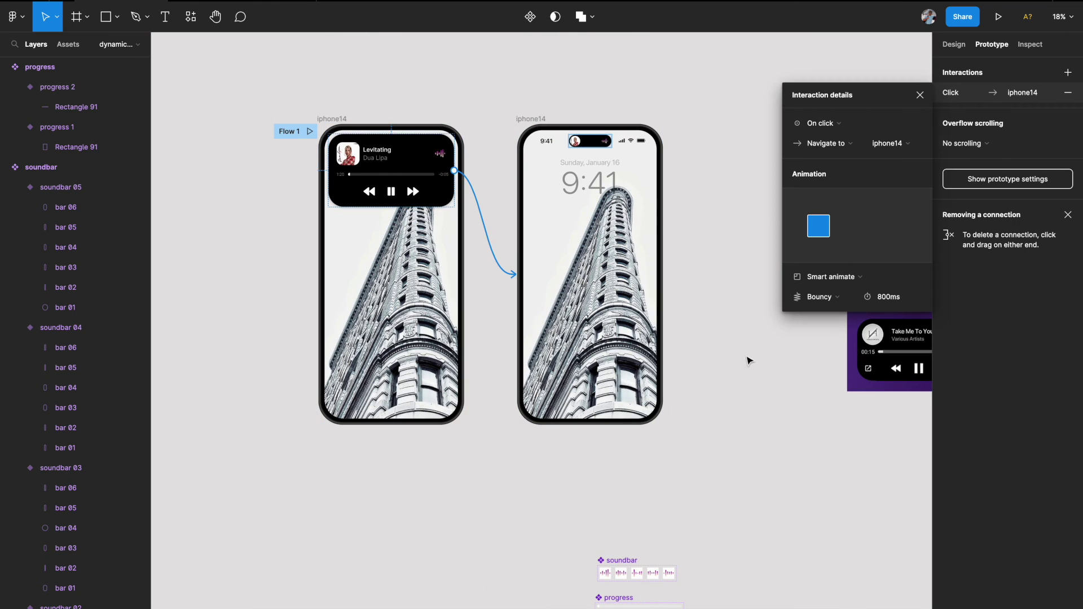
click(837, 299)
click(831, 267)
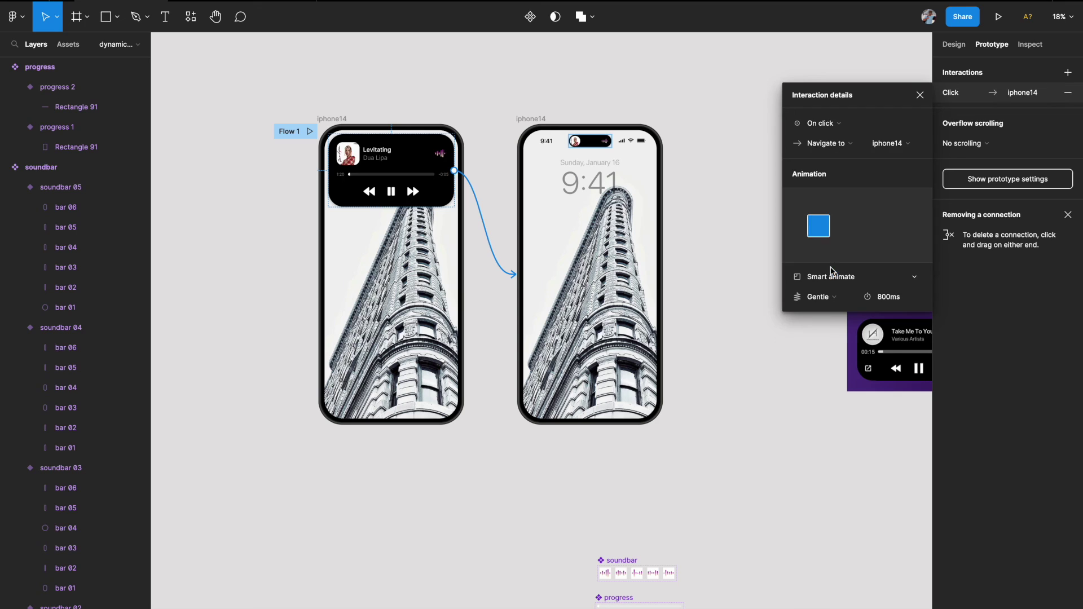
click(888, 302)
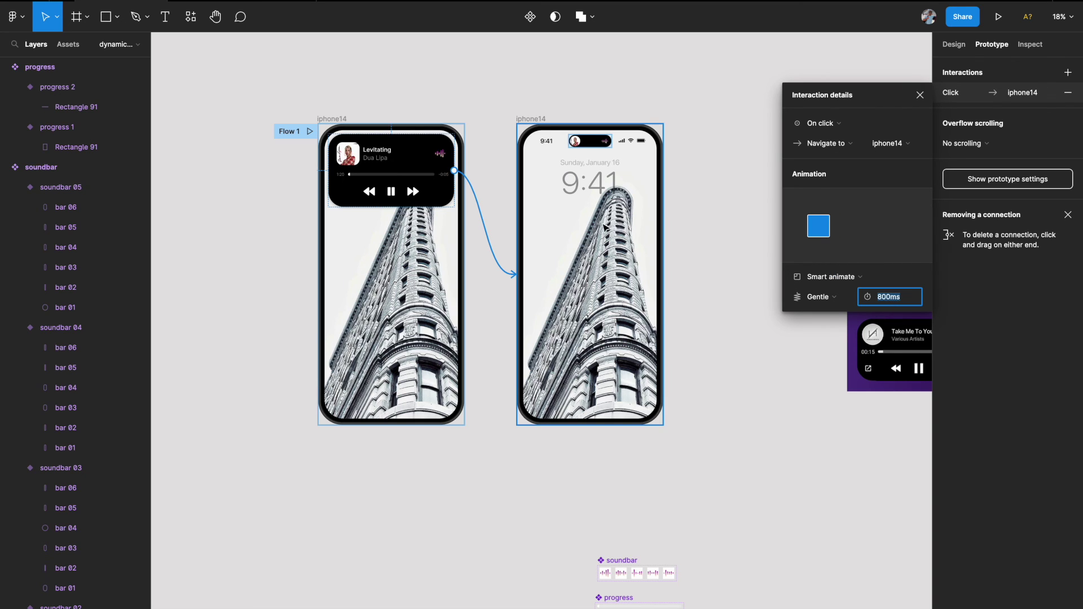
- Change the easing of the collapsed island's on-click transition back to the first phone to Gentle
click(542, 120)
click(512, 214)
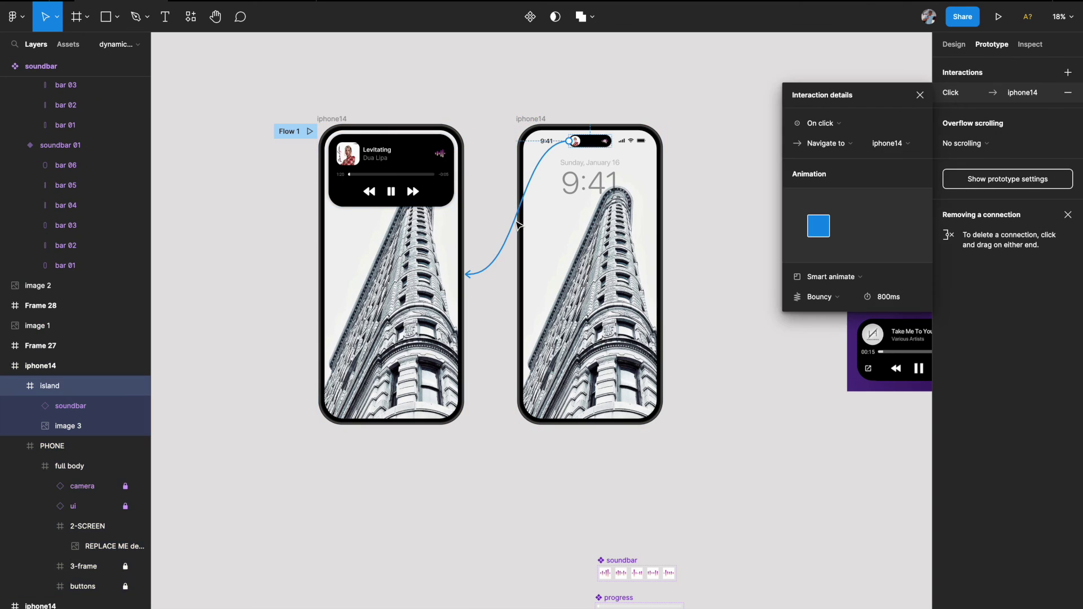
click(819, 299)
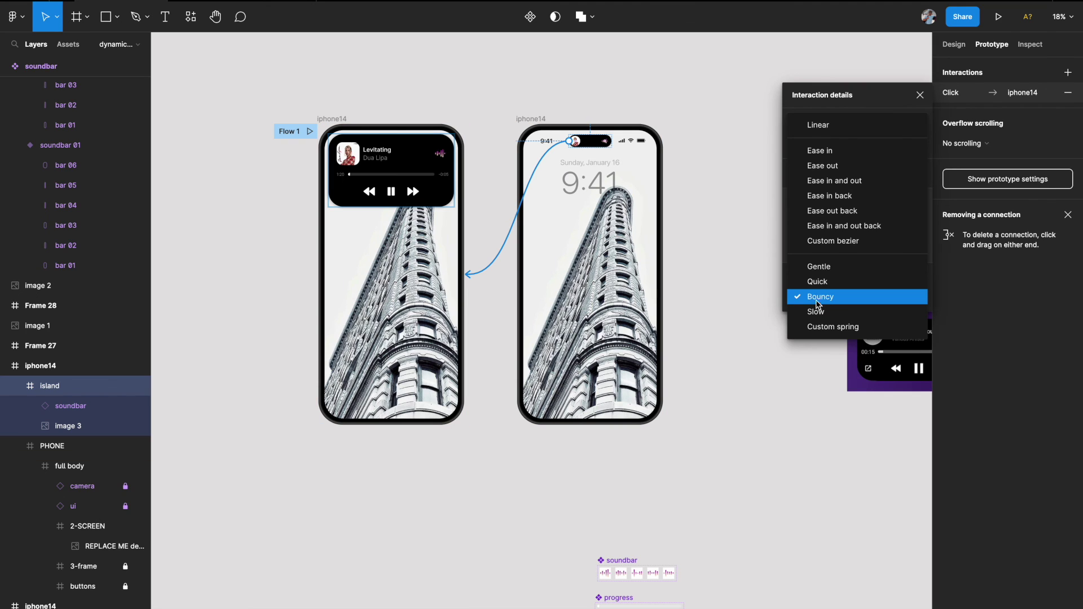
click(827, 269)
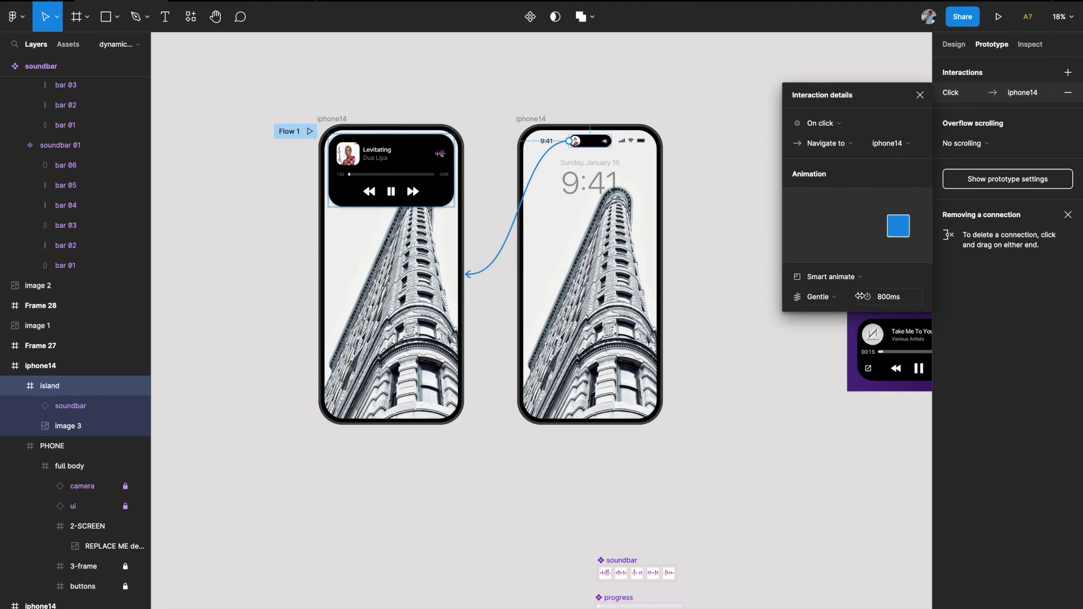
- Run the prototype preview and switch the island between expanded and collapsed to test the Gentle animation
key(super+alt+Return)
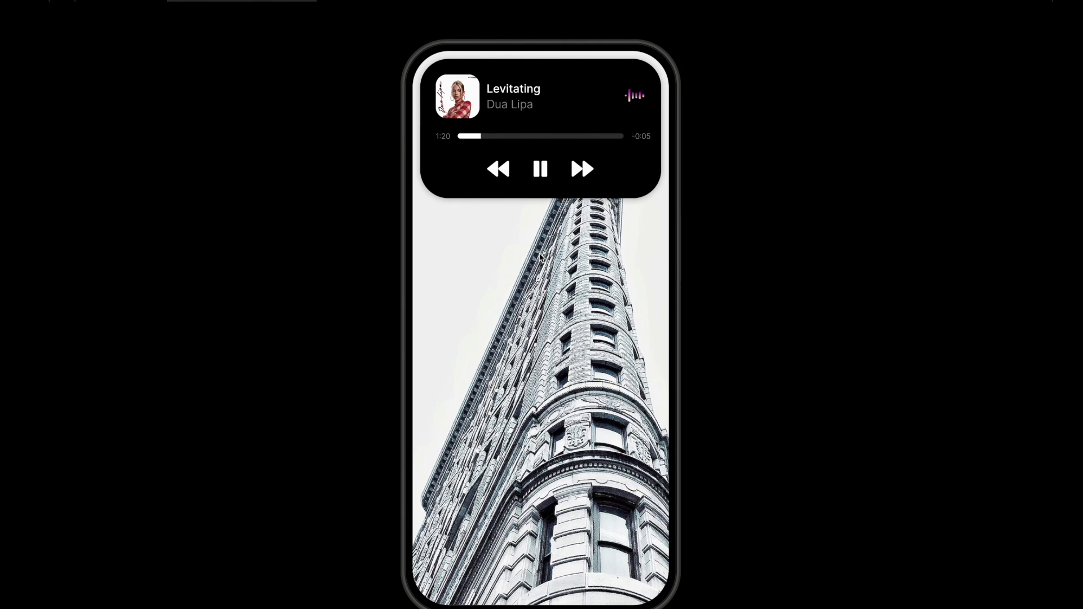
click(624, 186)
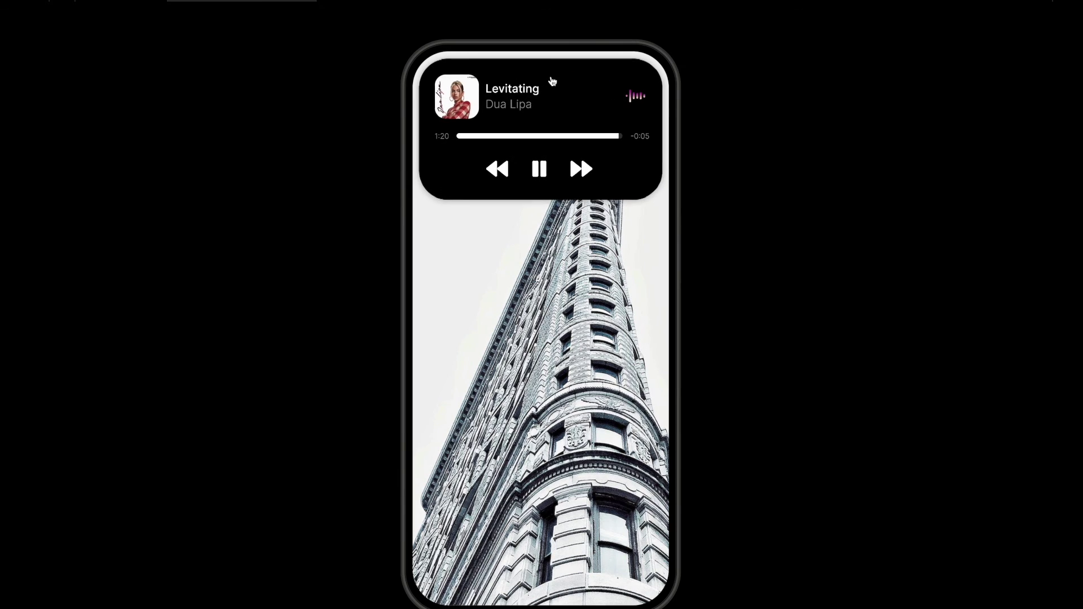
click(627, 172)
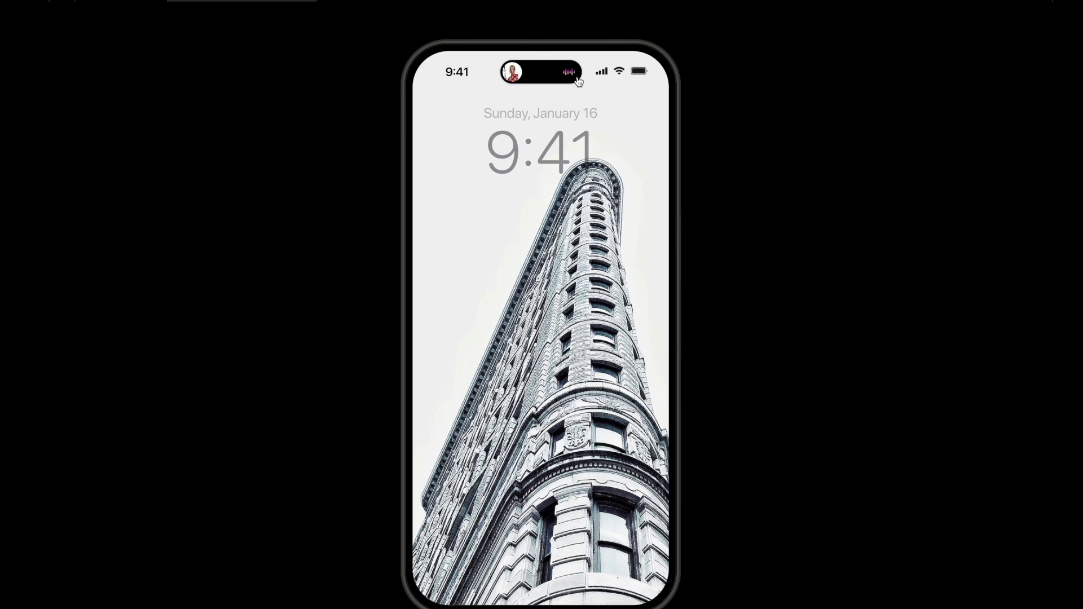
click(539, 84)
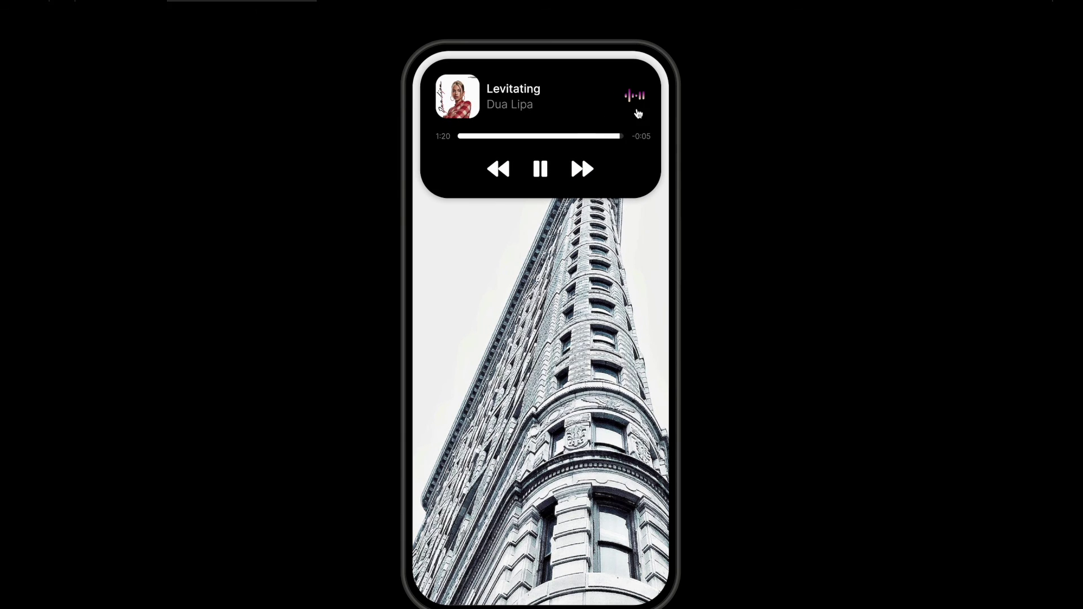